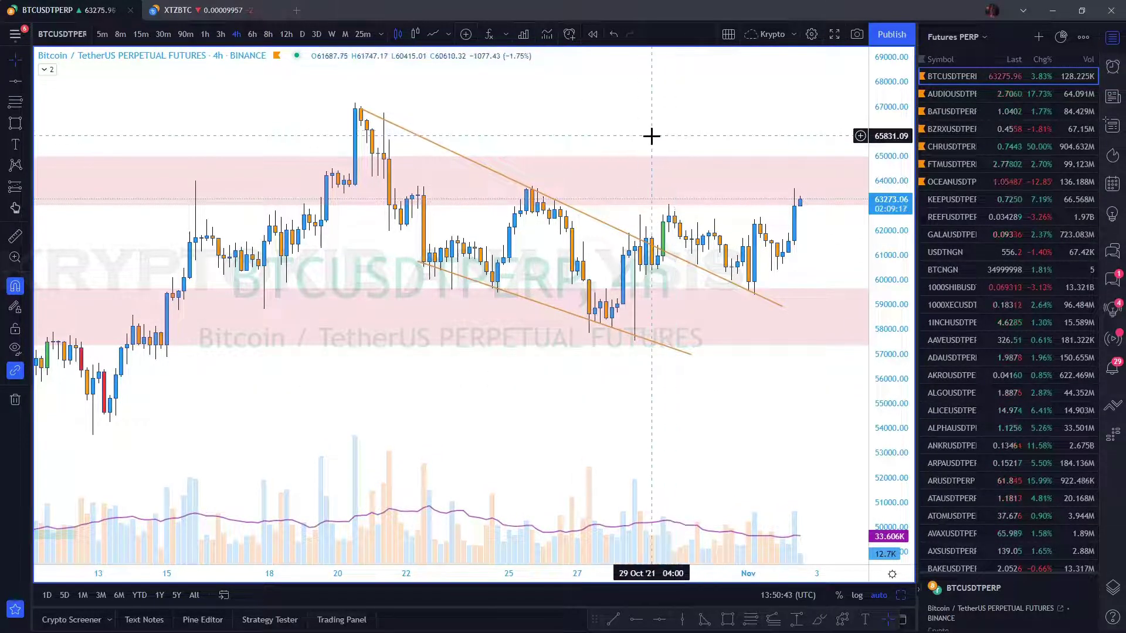
Step: Draw a blue zigzag through the 13 Oct low, 15 Oct high, 18 Oct low, 67150 peak and 27 Oct low
drag(640, 133, 591, 127)
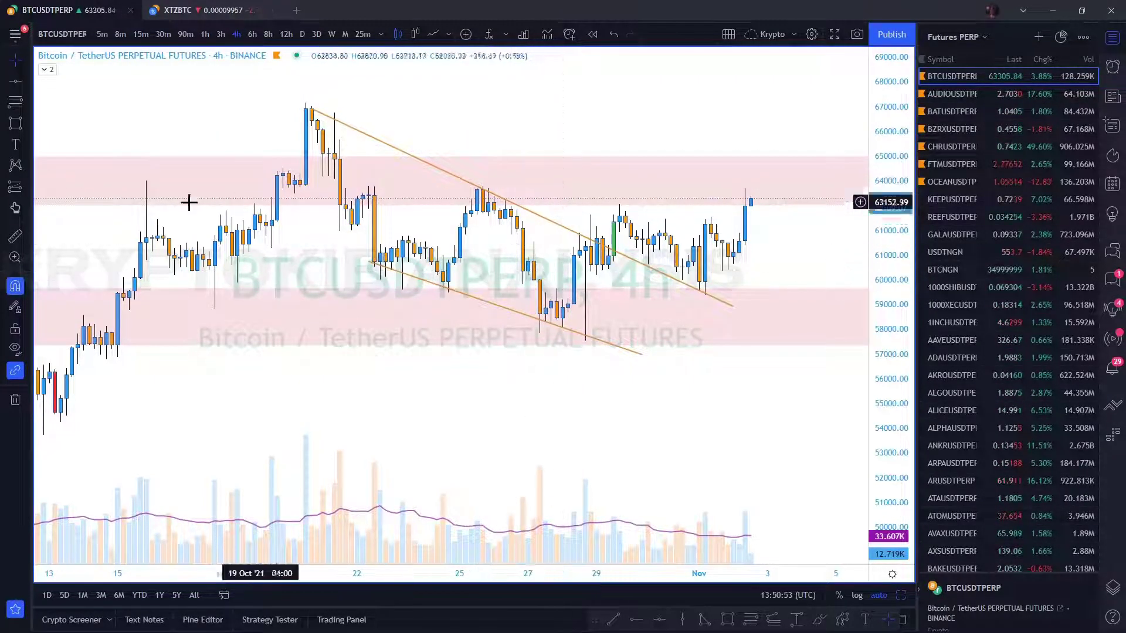
drag(340, 433, 412, 422)
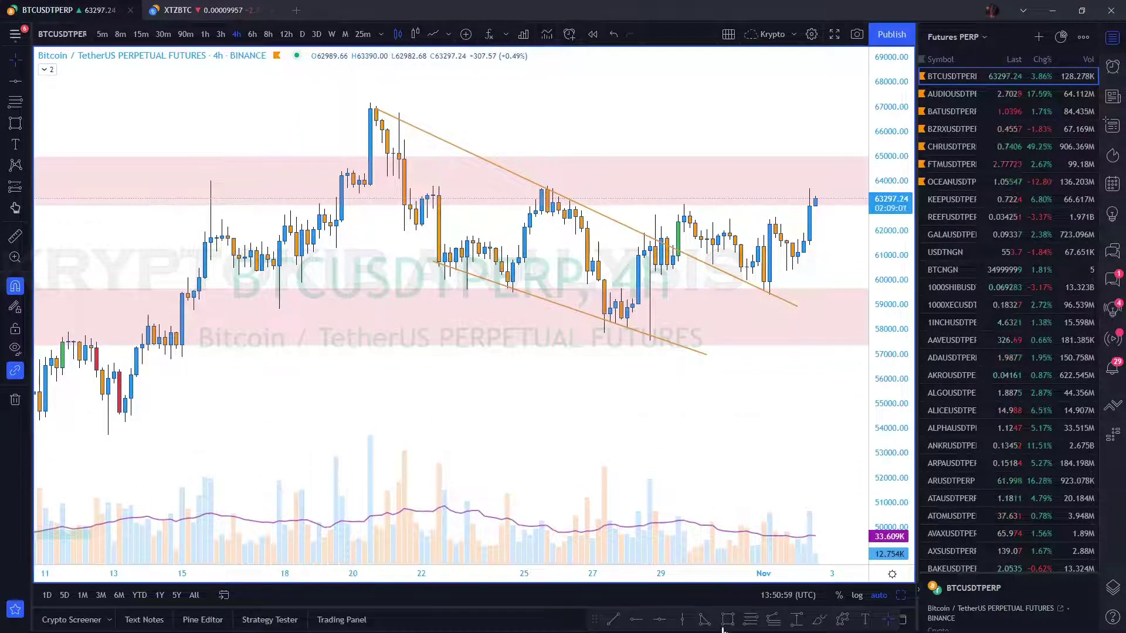
click(842, 620)
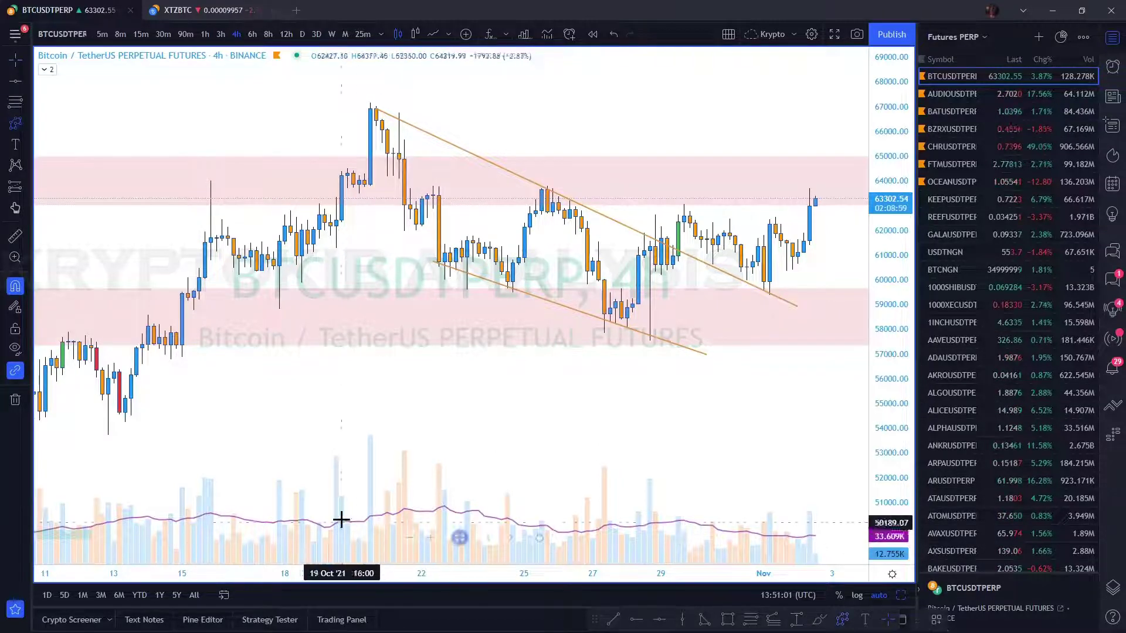
click(108, 434)
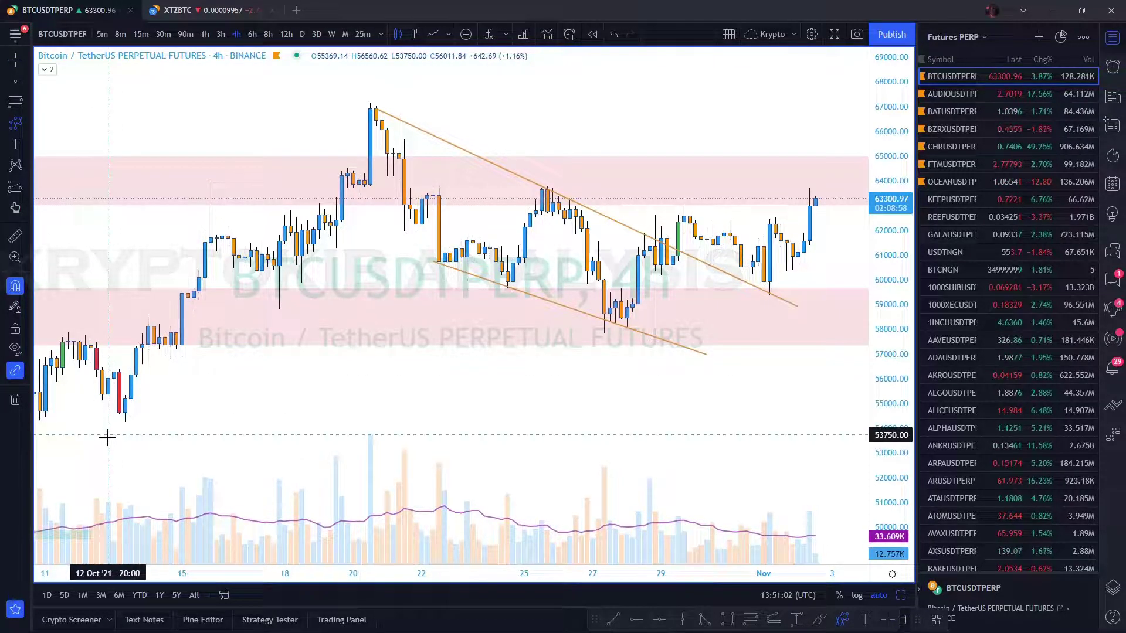
click(211, 182)
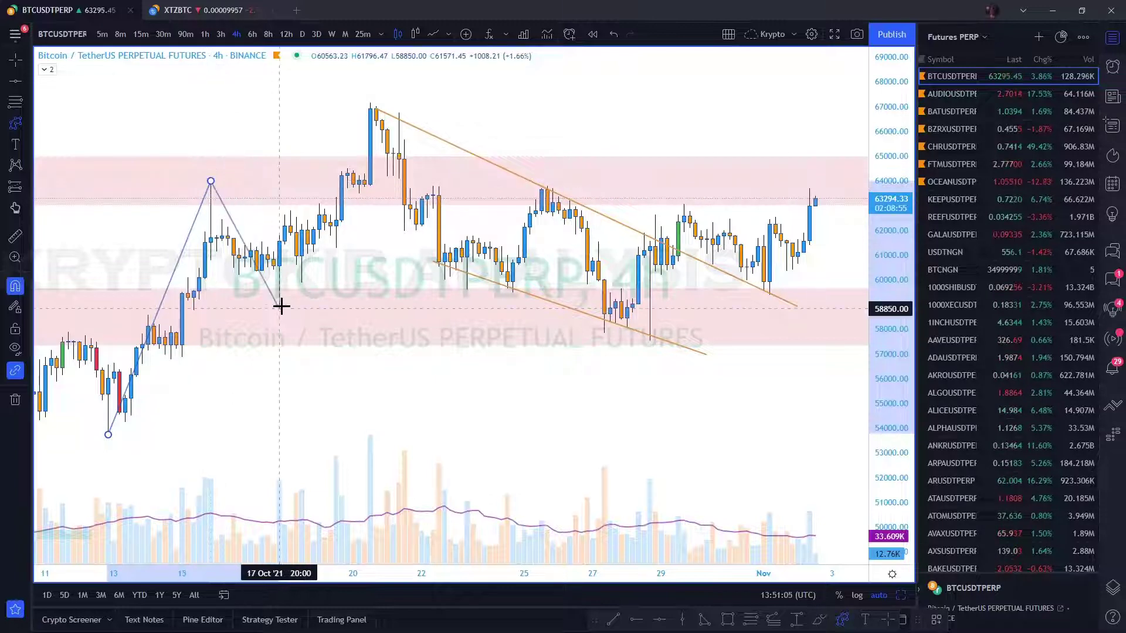
click(280, 309)
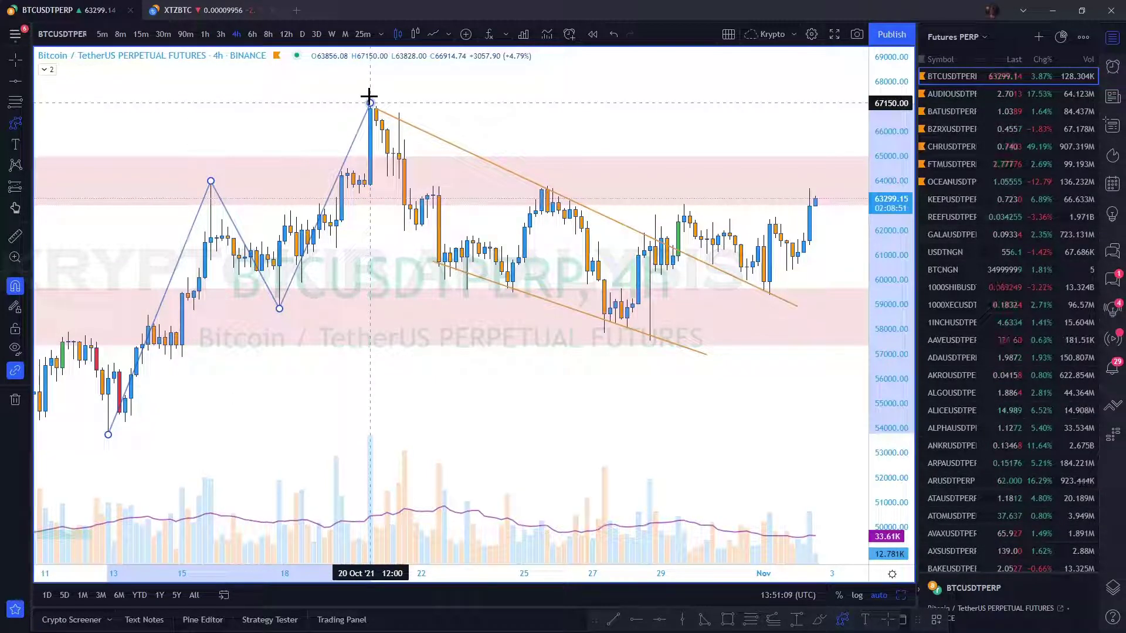
click(376, 104)
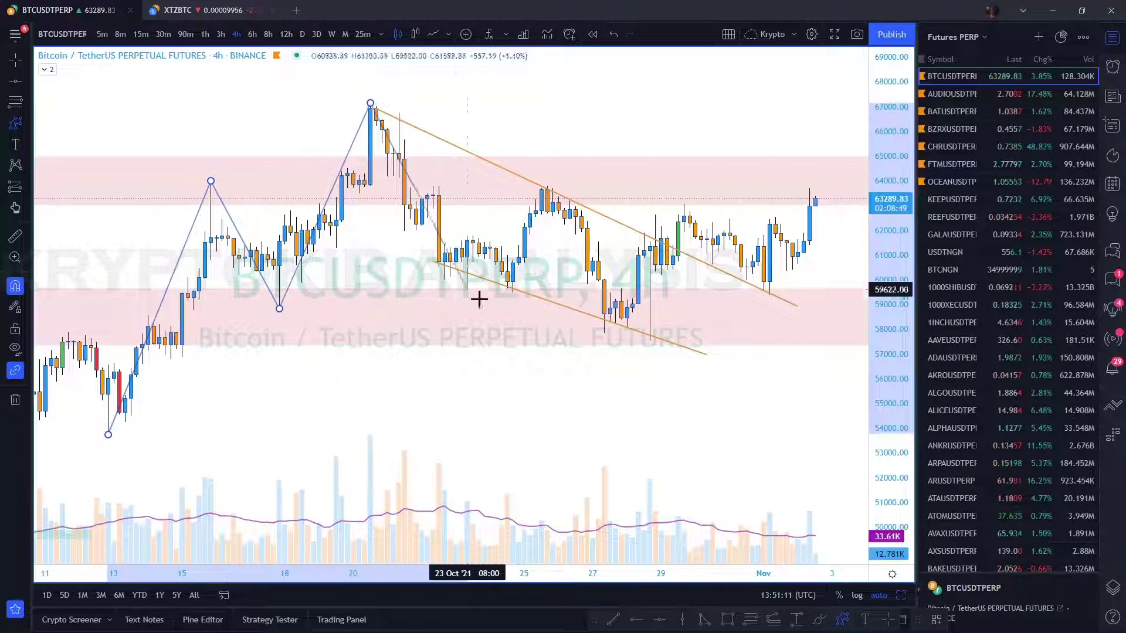
click(604, 333)
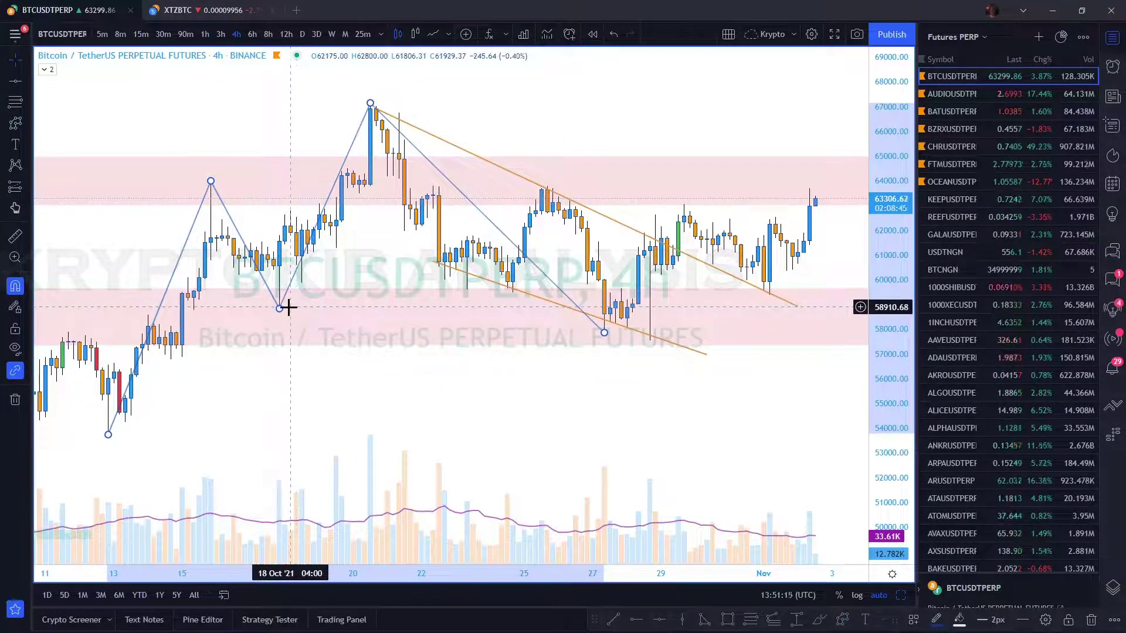
click(637, 619)
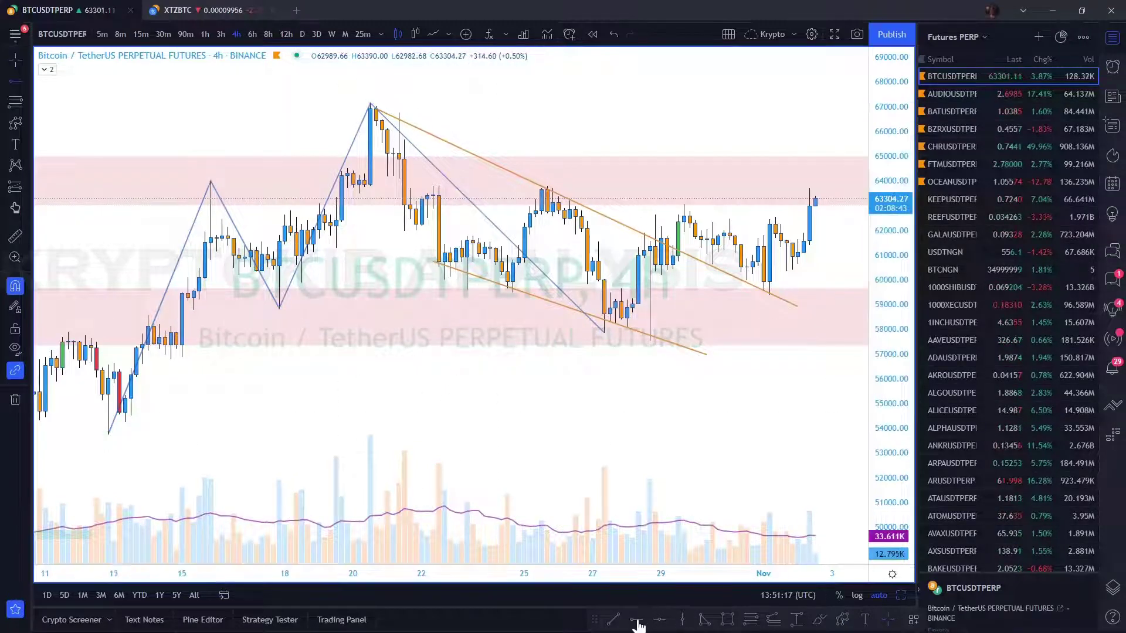
Step: Add a dashed horizontal line at 58850 from the 18 Oct low, then delete the blue zigzag
click(279, 311)
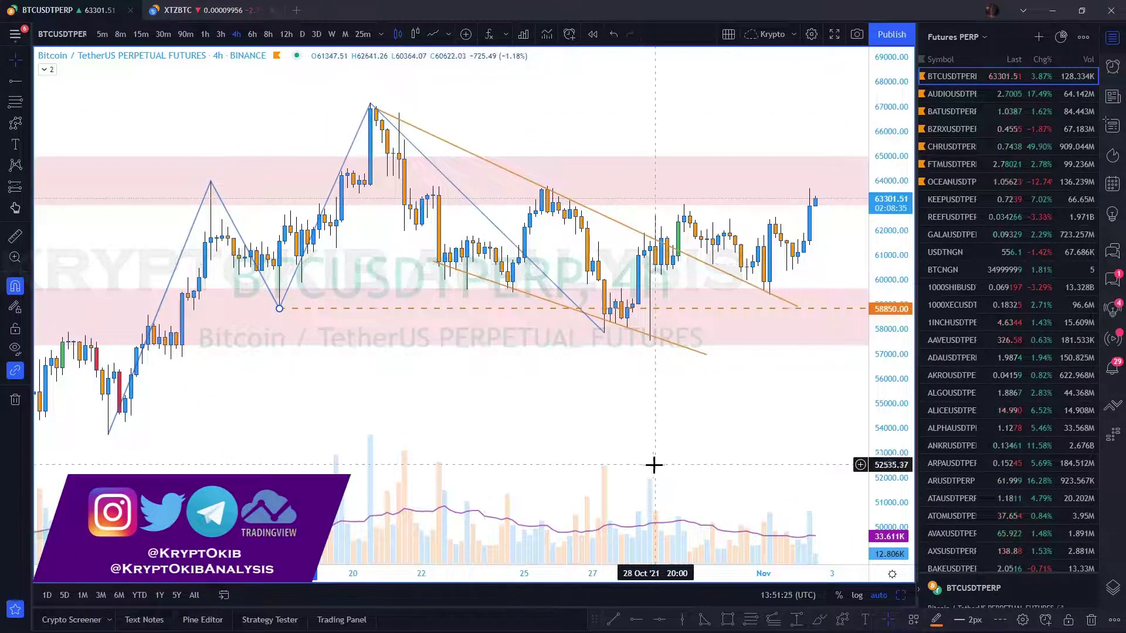
click(819, 620)
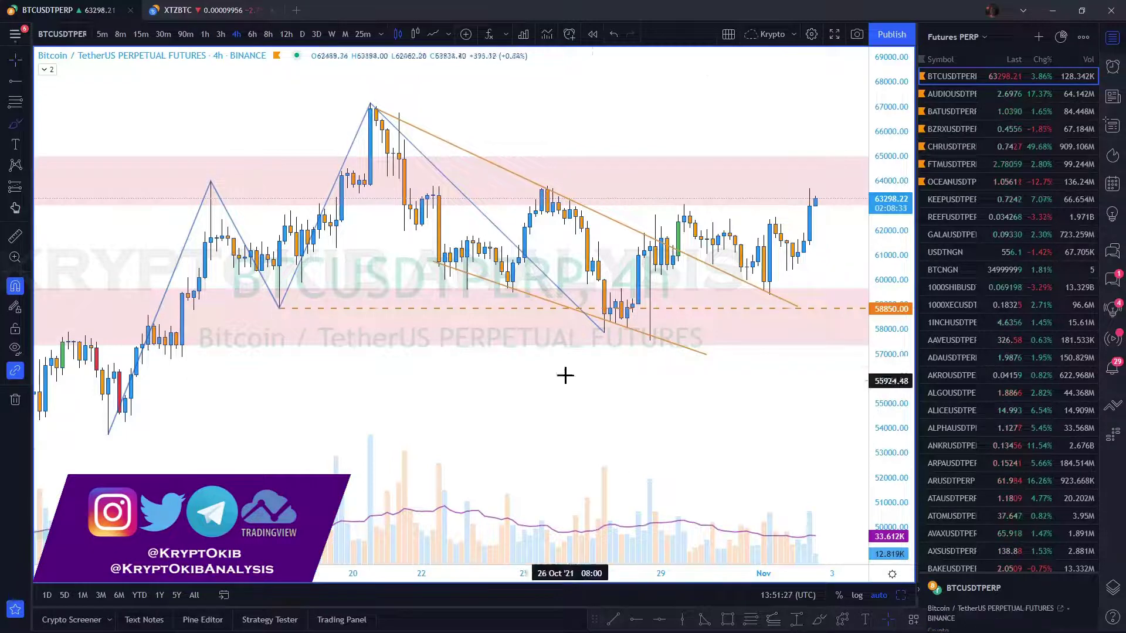
mouse_move(607, 332)
mouse_down()
mouse_move(669, 176)
mouse_move(752, 333)
mouse_up()
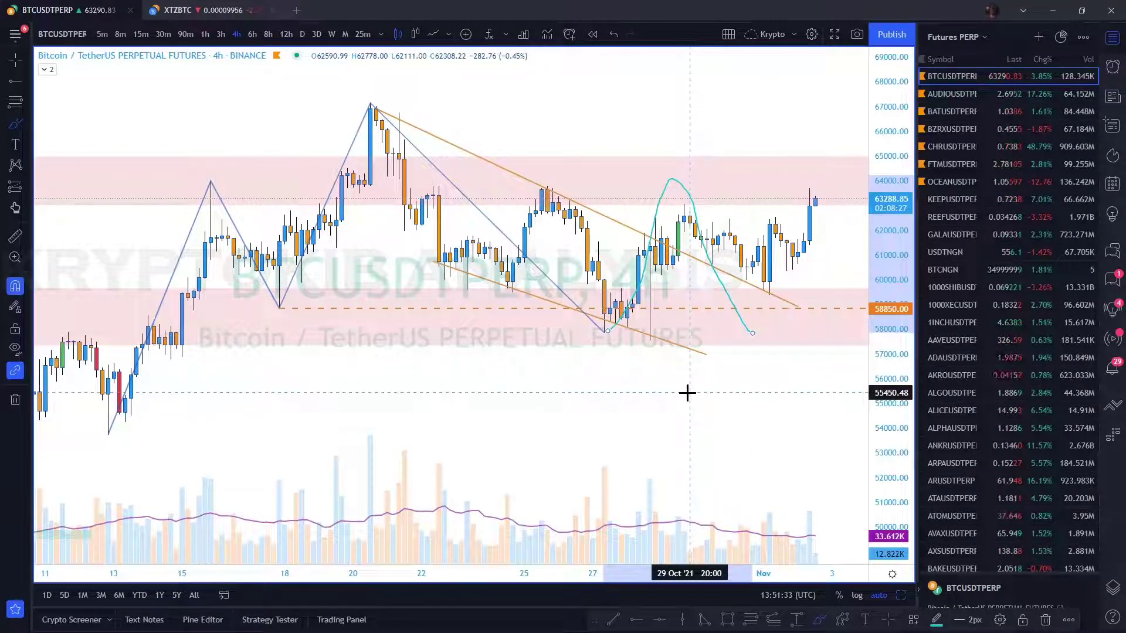
key(ctrl+z)
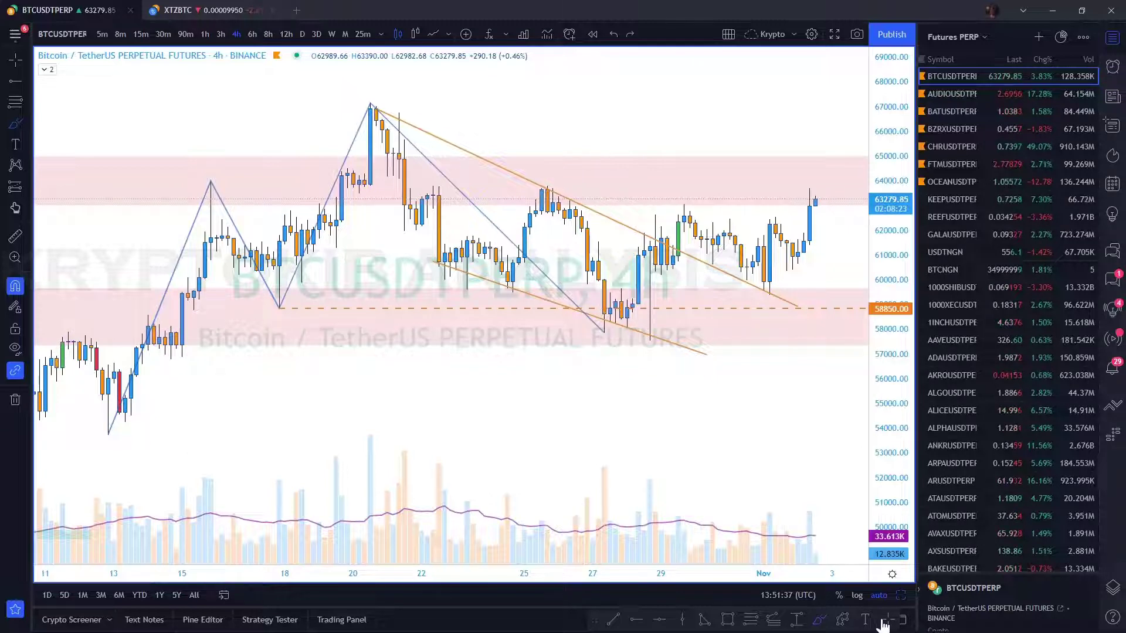
click(605, 332)
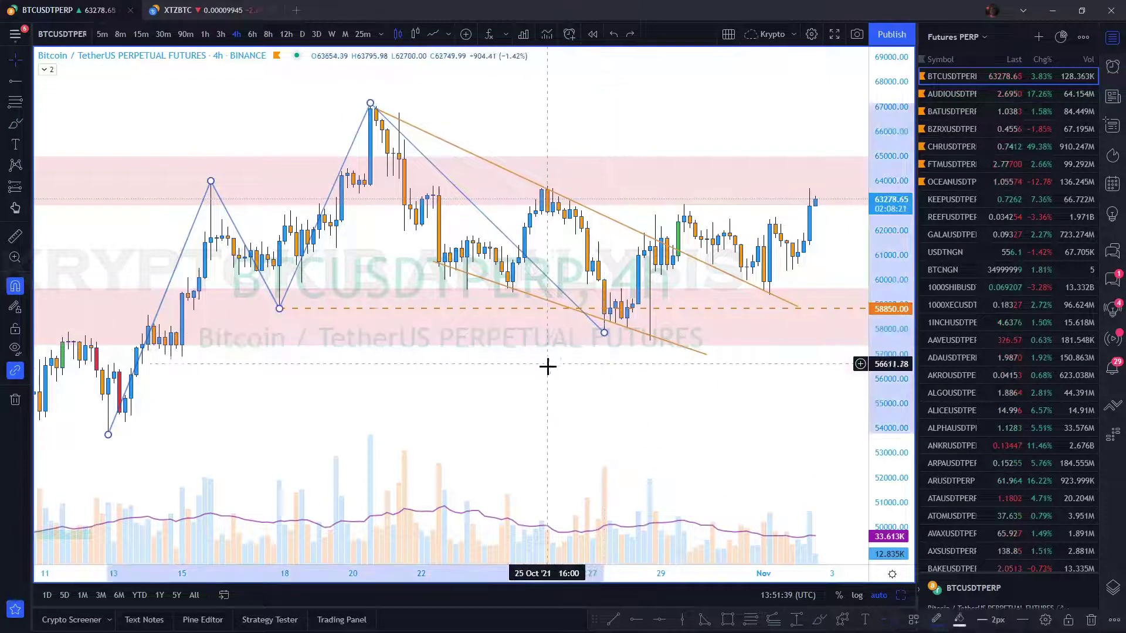
key(Delete)
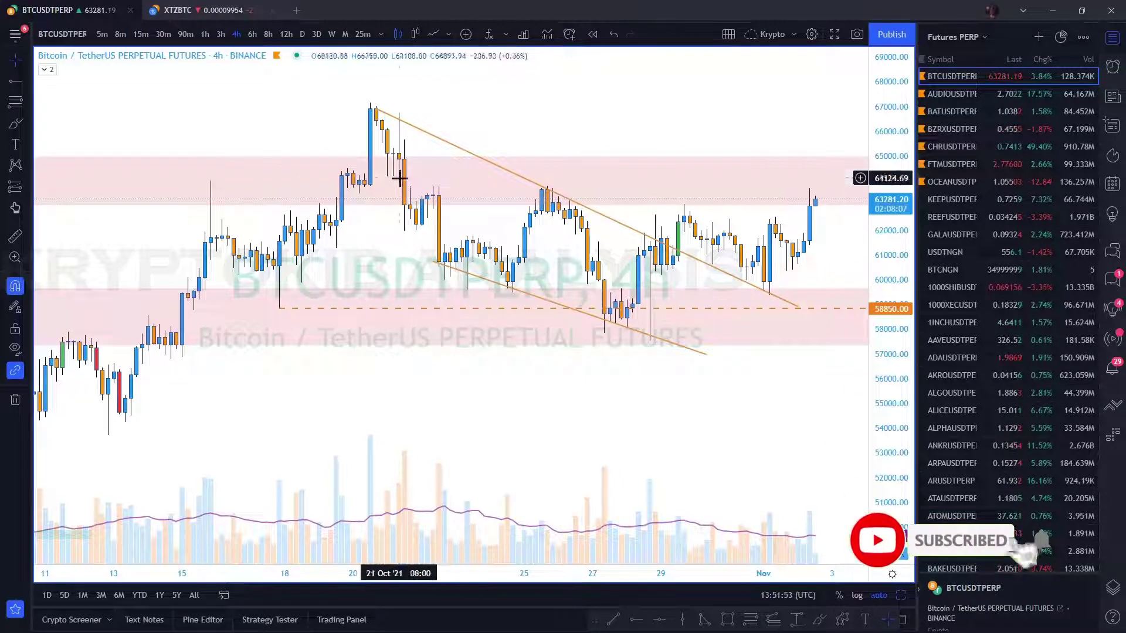
Step: Draw a new blue zigzag from the 20 Oct peak via the 24 Oct low and 25 Oct high to the 27 Oct low
click(841, 622)
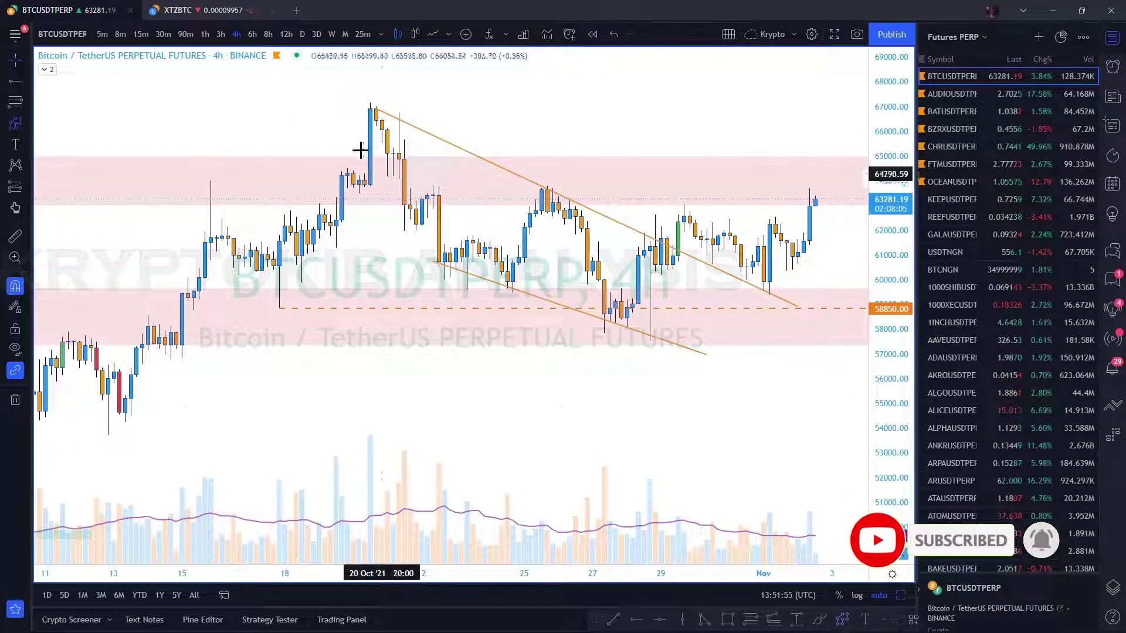
click(375, 106)
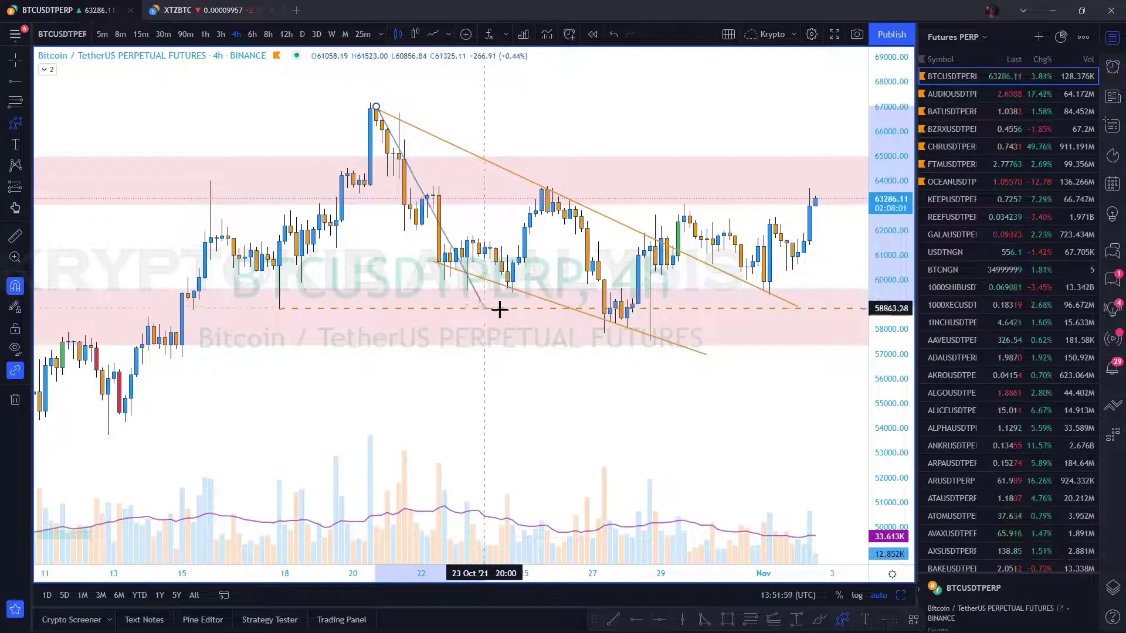
click(512, 298)
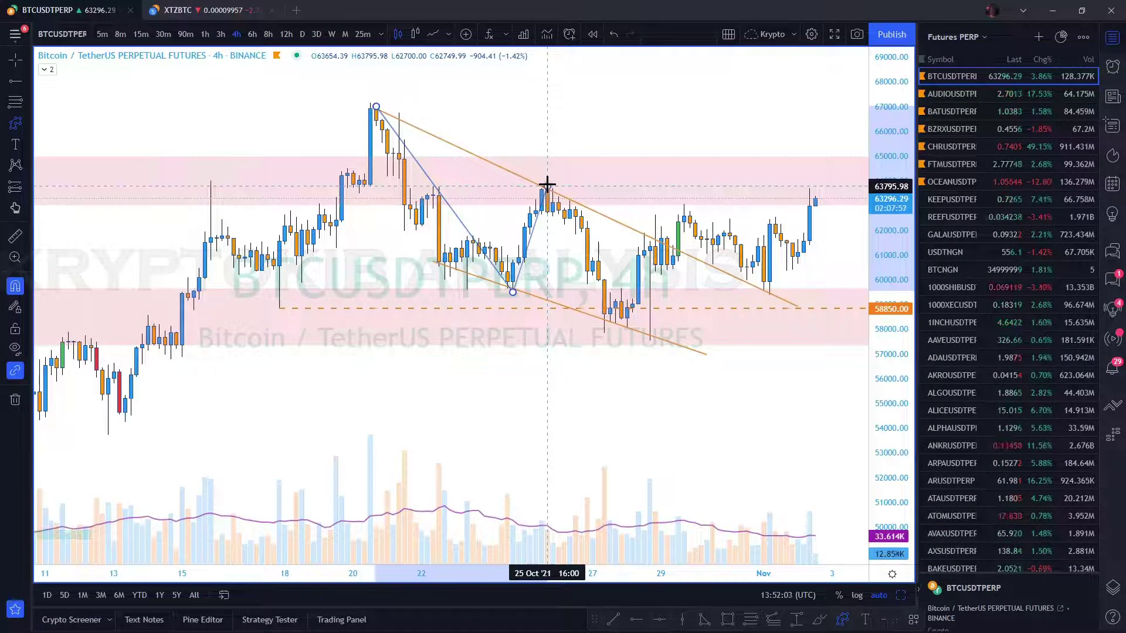
click(546, 185)
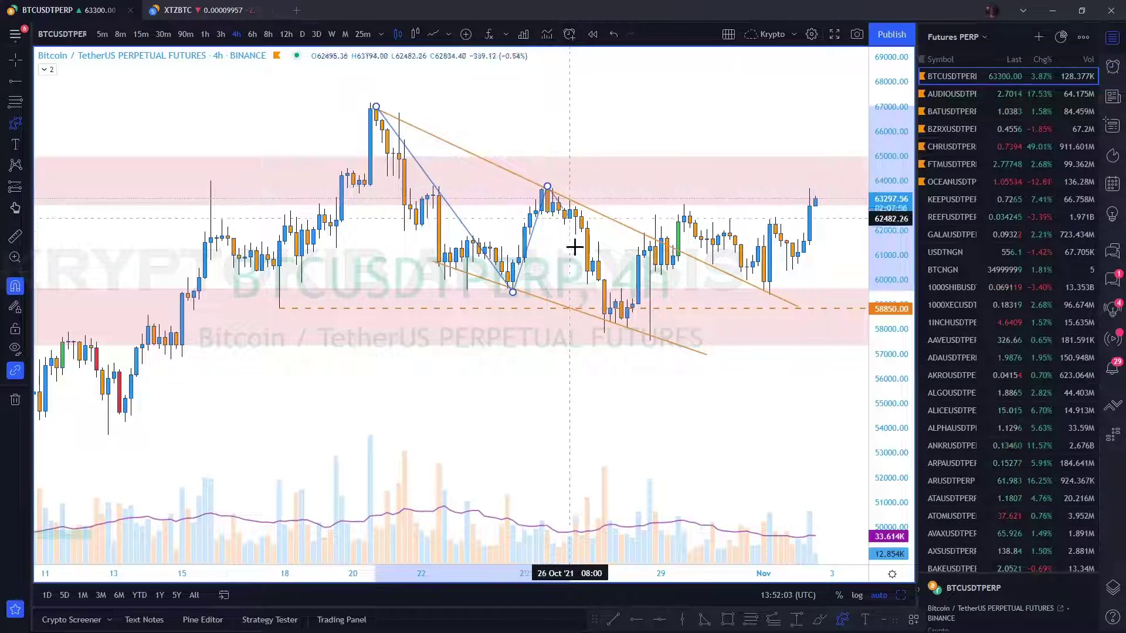
double_click(603, 340)
click(646, 397)
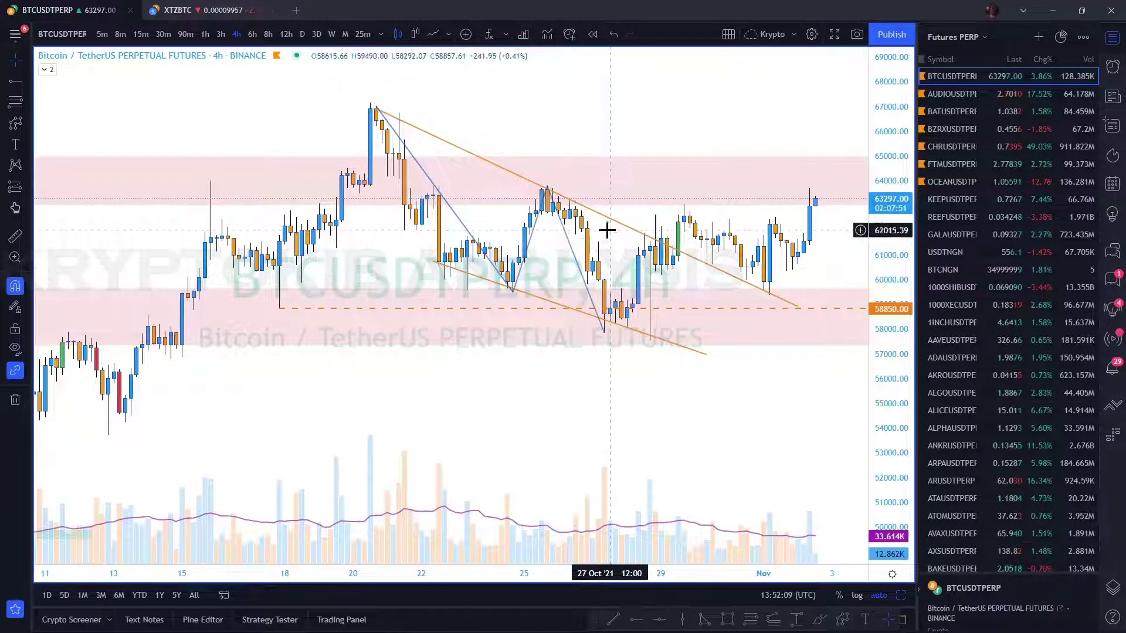
Step: Draw a rectangle from the 25 Oct high to 3 Nov and apply the Supply template to it
click(728, 621)
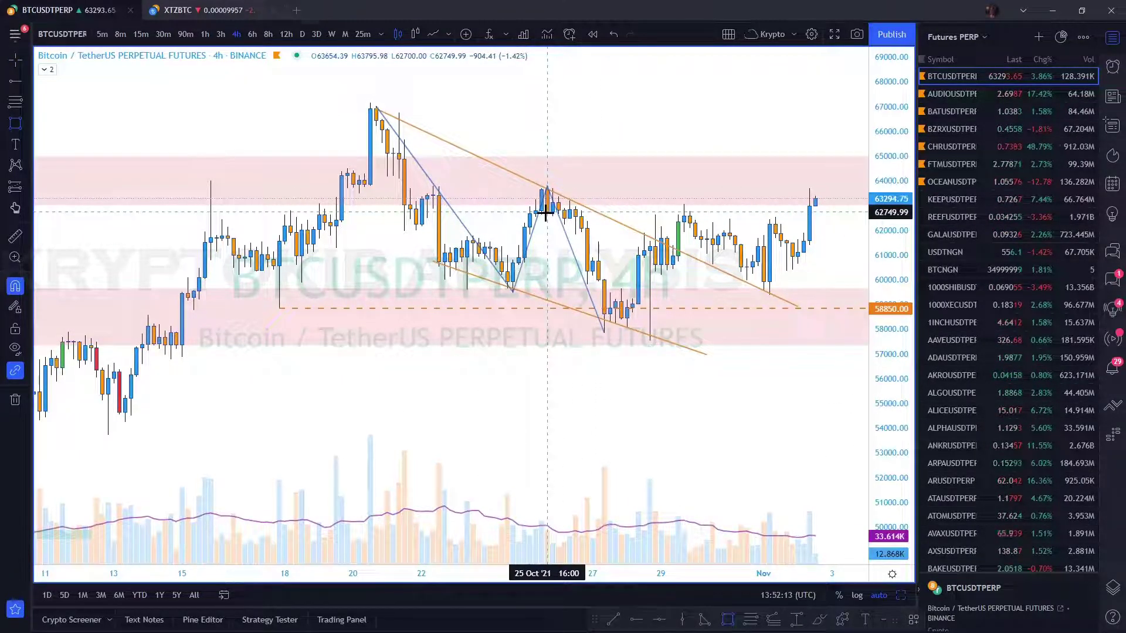
click(547, 189)
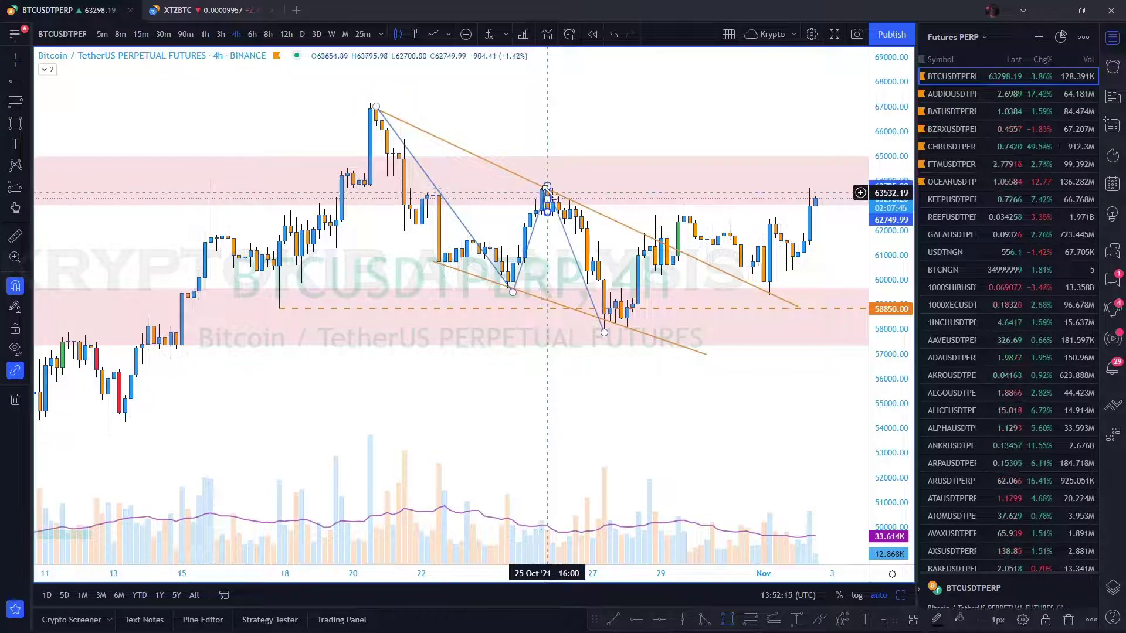
drag(547, 188, 844, 211)
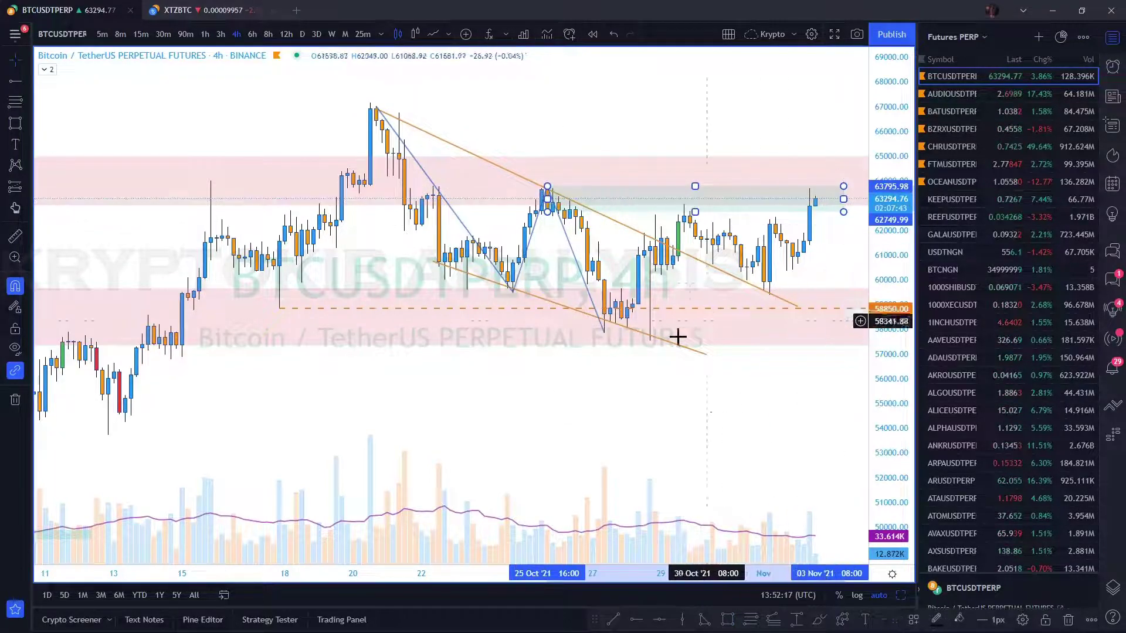
click(633, 211)
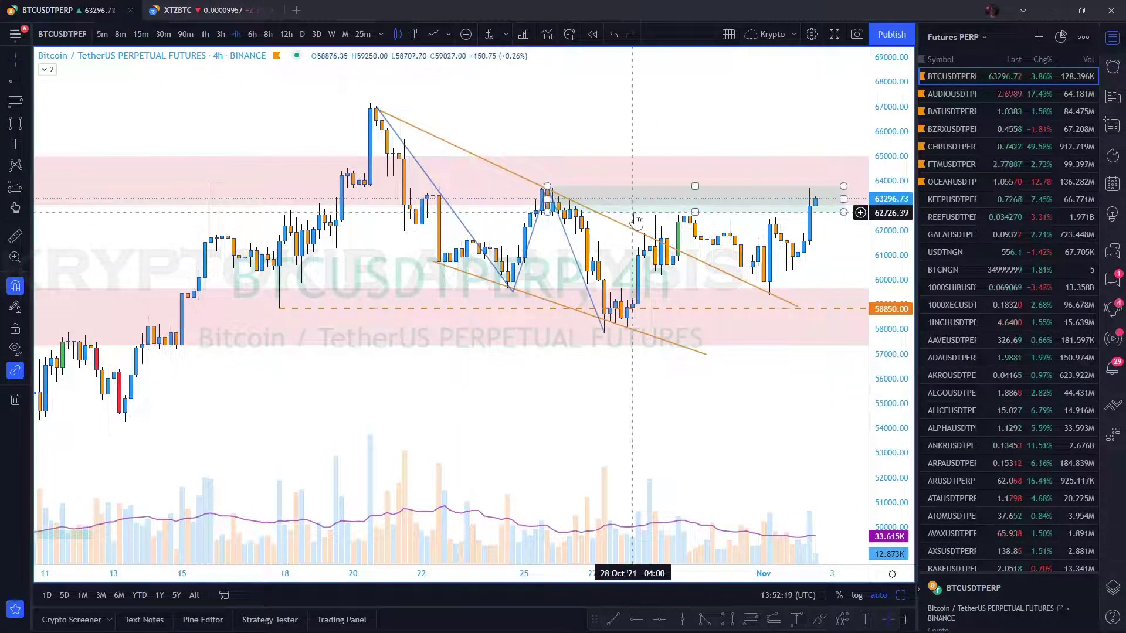
click(634, 215)
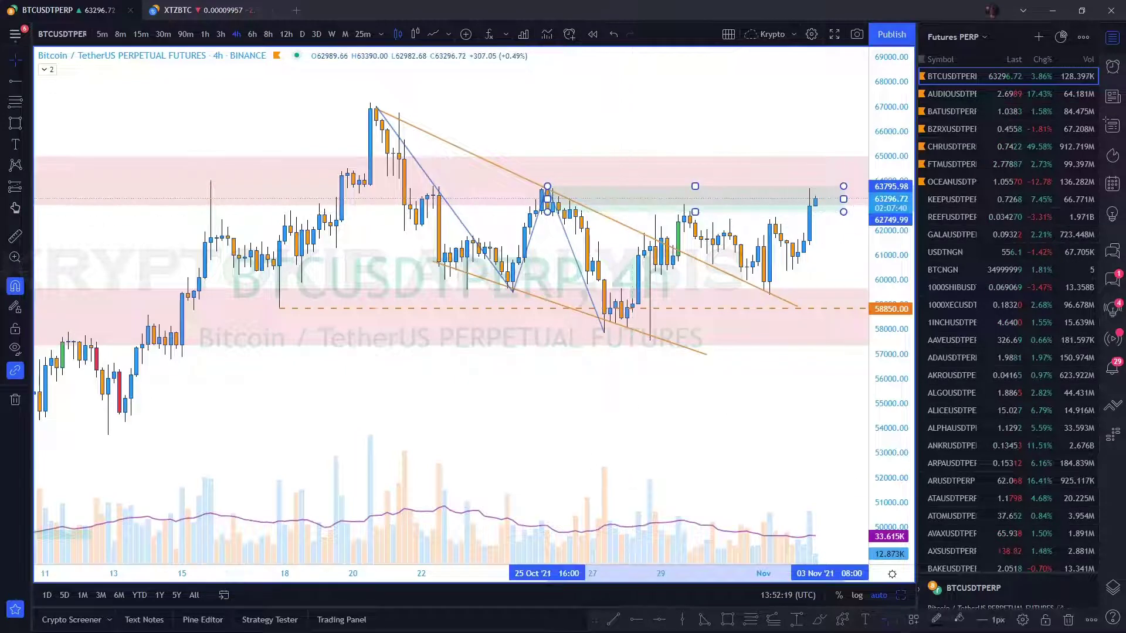
click(910, 620)
click(918, 619)
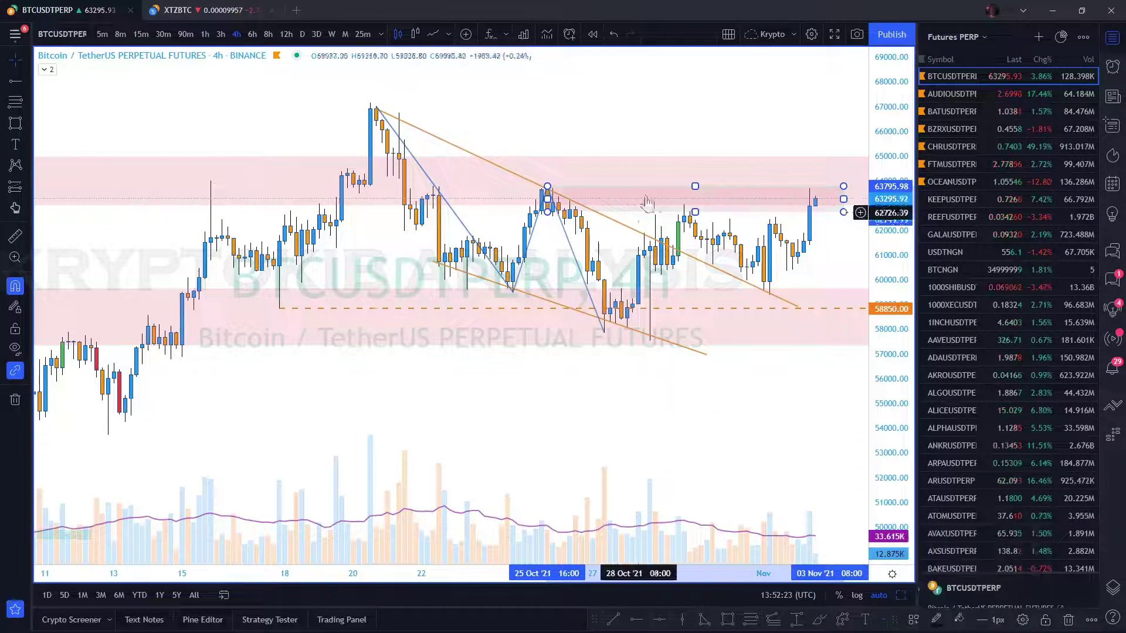
click(553, 146)
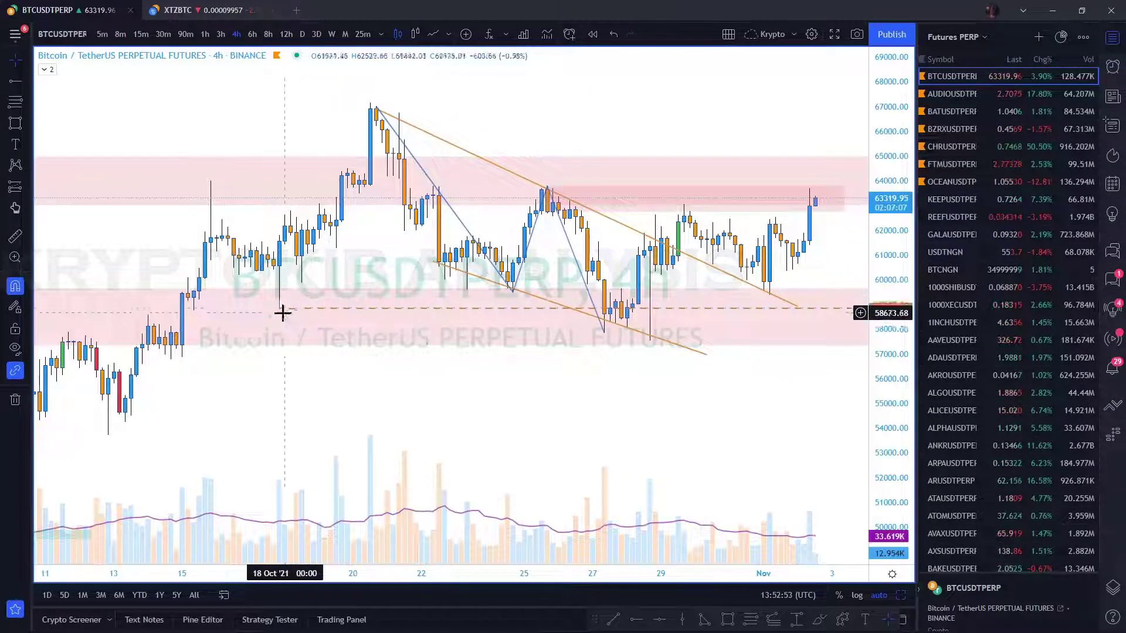
Step: Move the zigzag's last point to the 28 Oct low and pan the 4h chart forward
click(547, 185)
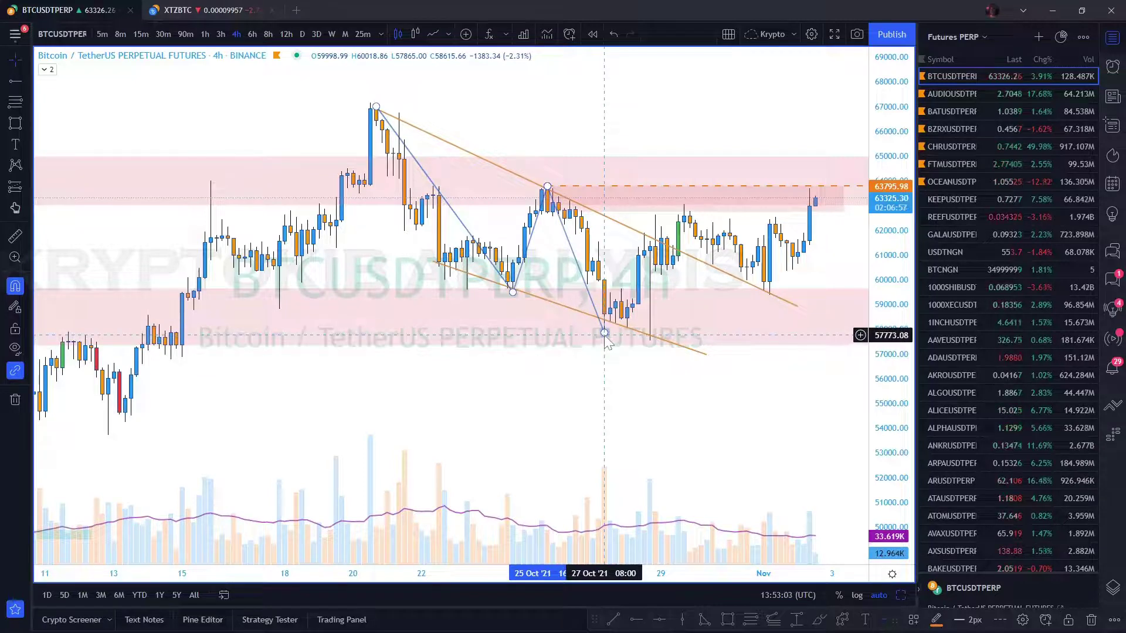
drag(605, 337, 650, 354)
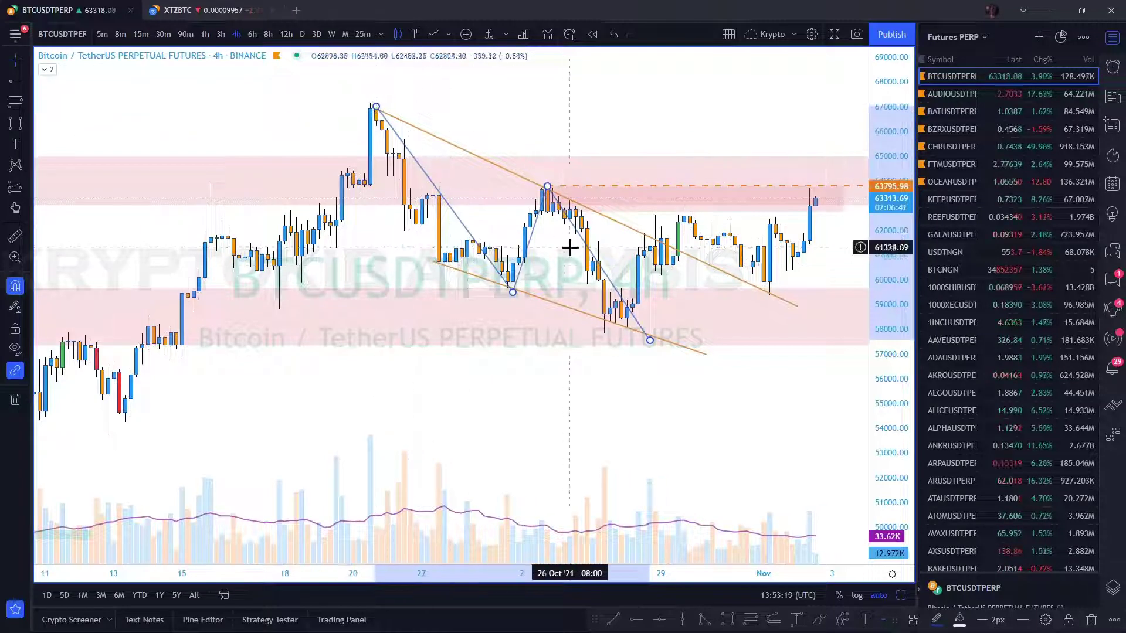
drag(704, 179, 668, 179)
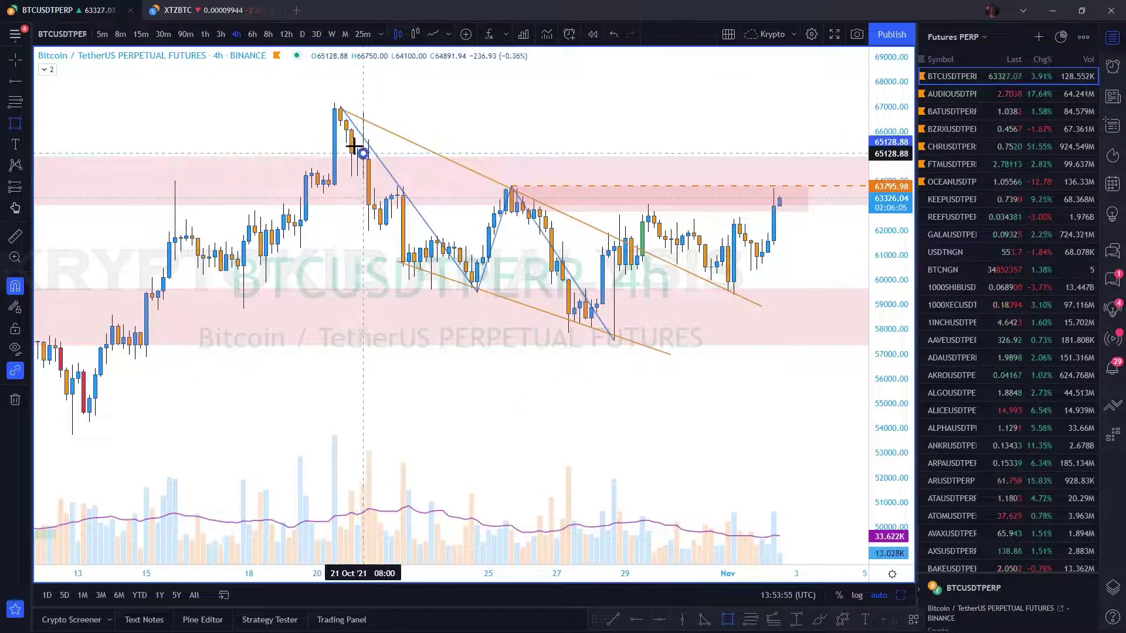
mouse_move(354, 144)
mouse_down()
mouse_move(334, 103)
mouse_move(796, 129)
mouse_up()
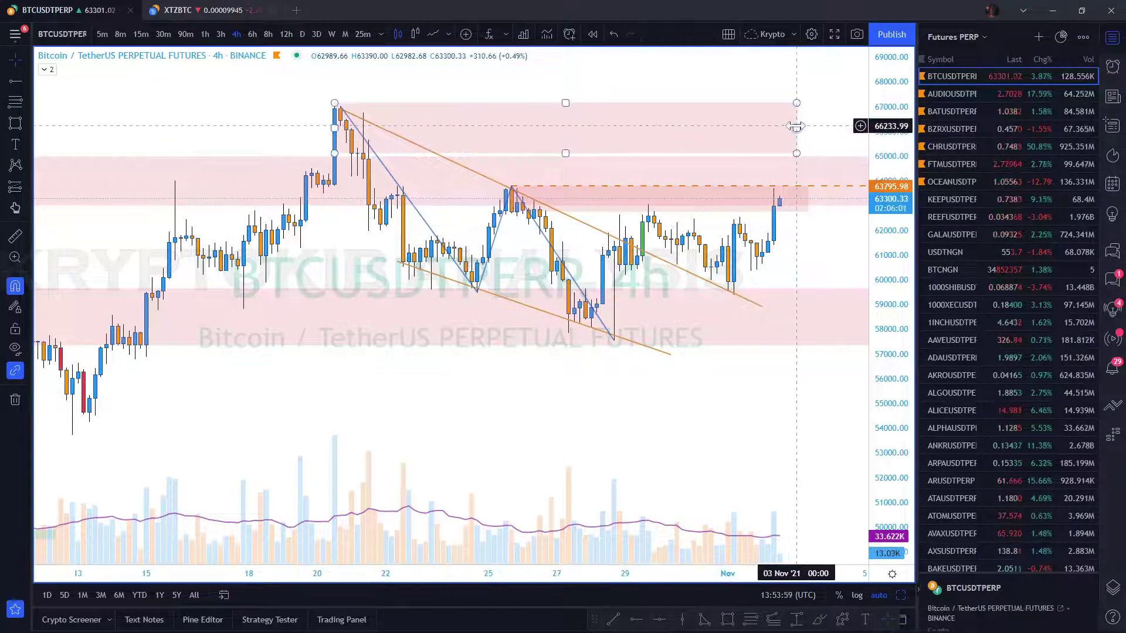
click(795, 126)
key(Delete)
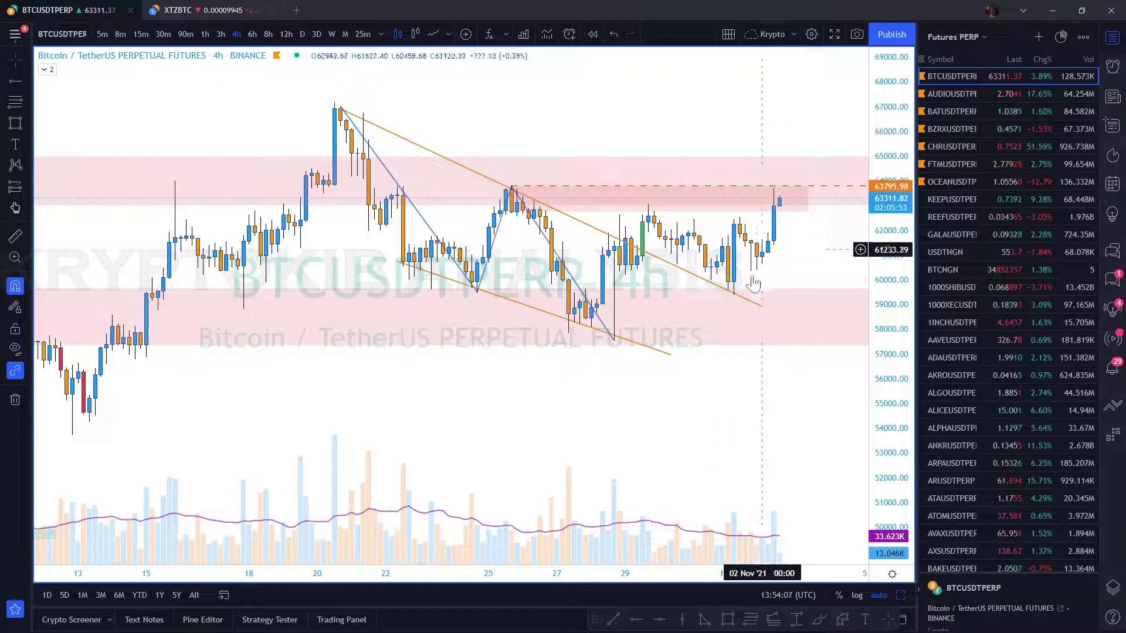
Step: Draw a zone from the Nov 1 candle down to about 59400 and apply the Demand template
click(727, 622)
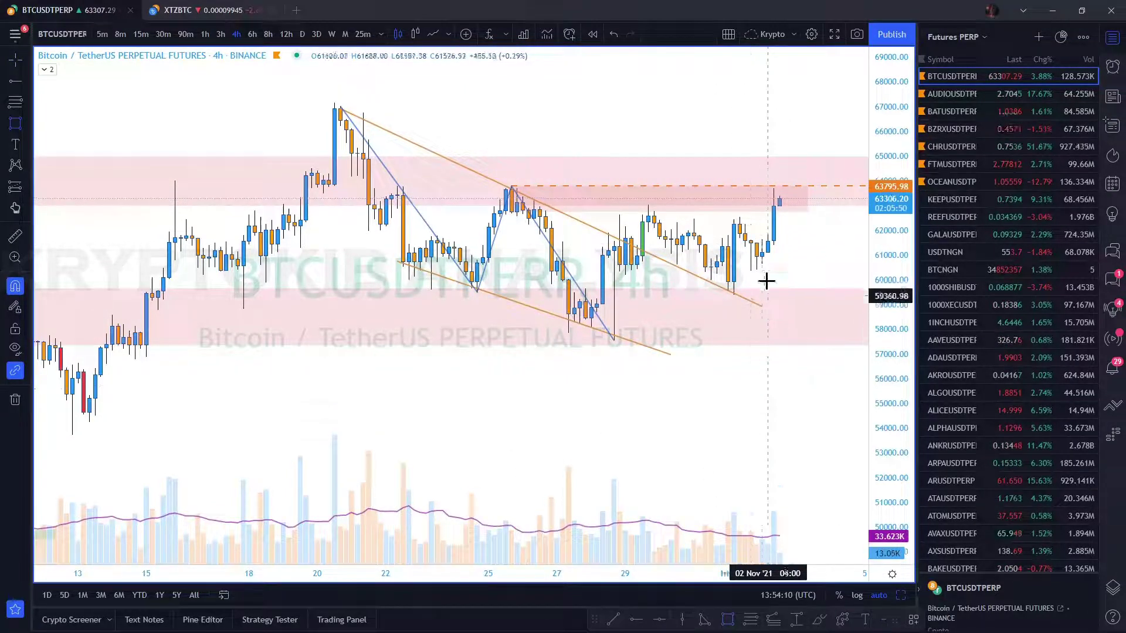
click(728, 247)
click(853, 294)
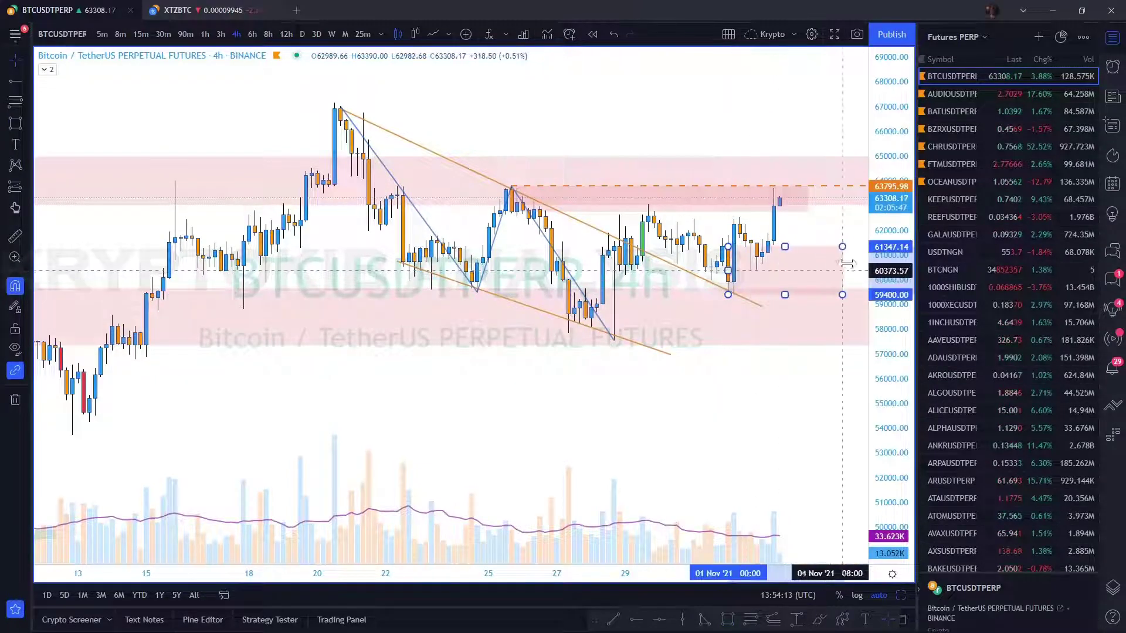
click(612, 209)
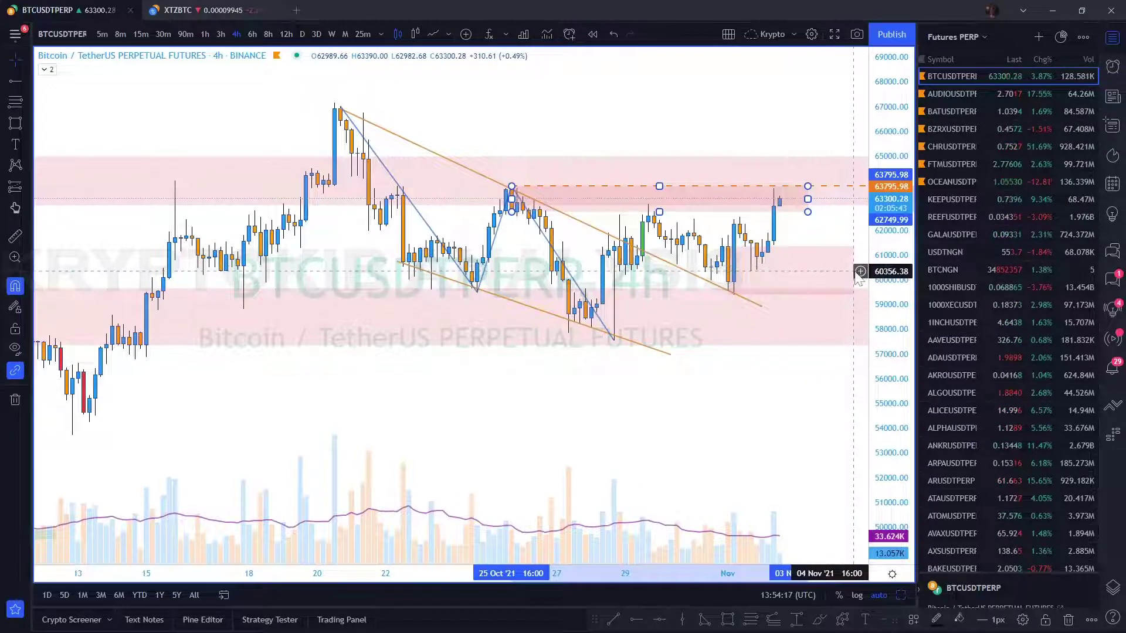
click(855, 273)
click(850, 273)
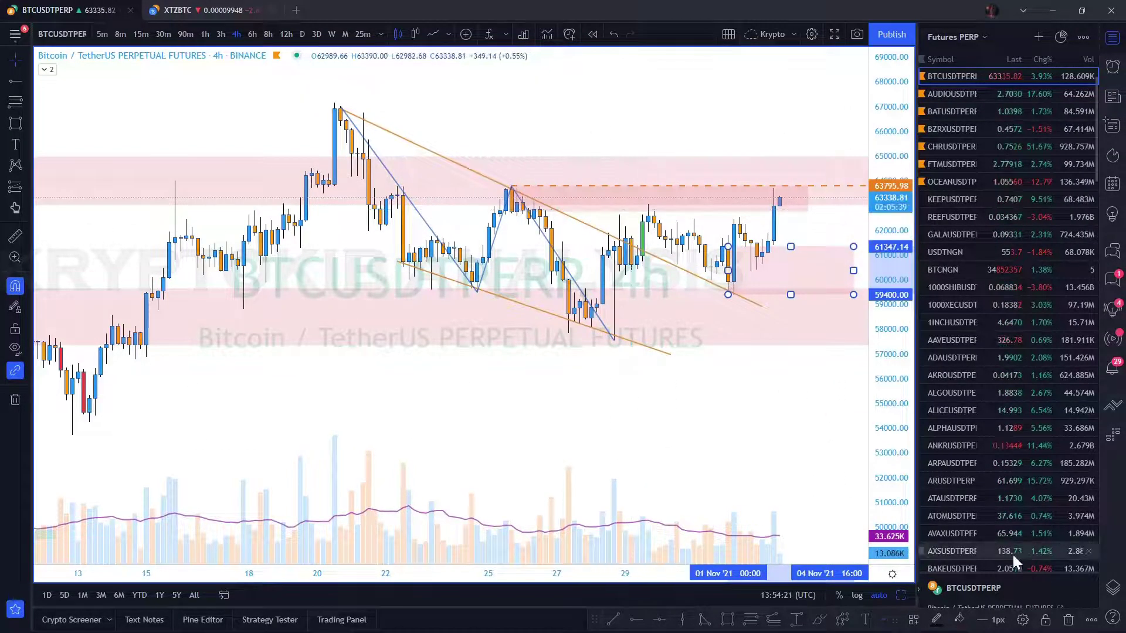
click(913, 621)
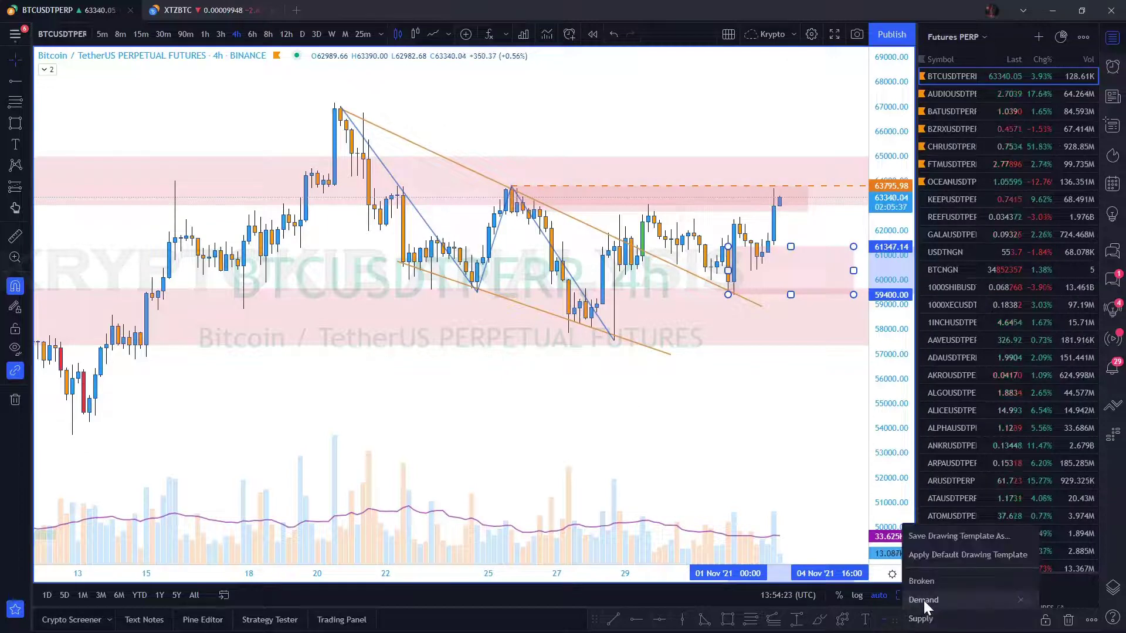
click(922, 620)
click(704, 397)
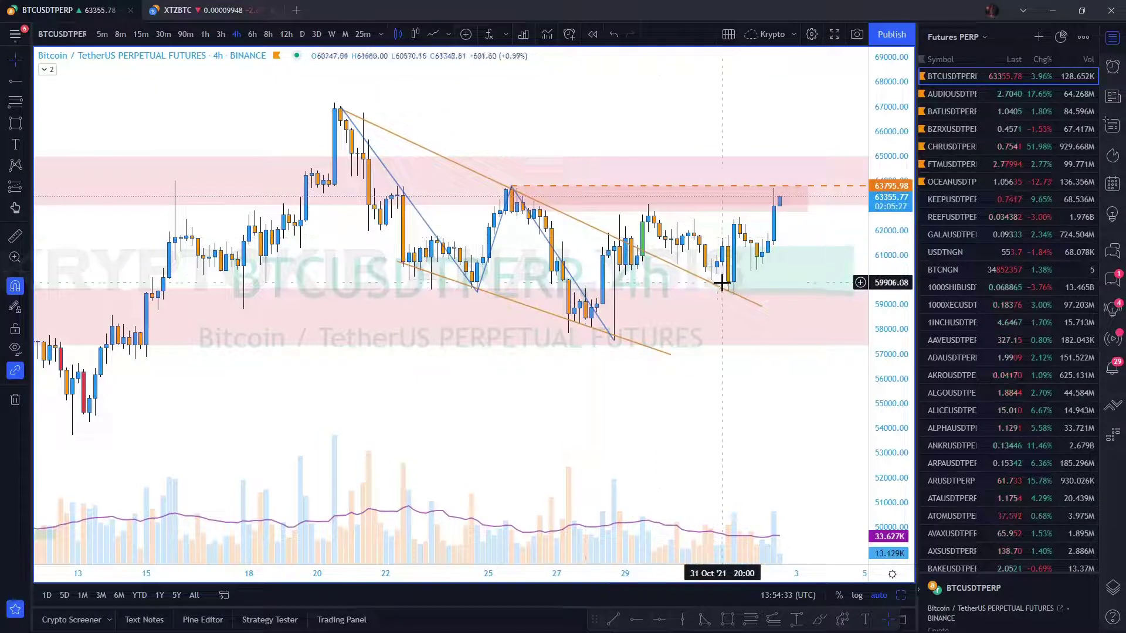
Step: Delete the blue zigzag and switch the BTC chart to the daily timeframe
click(606, 337)
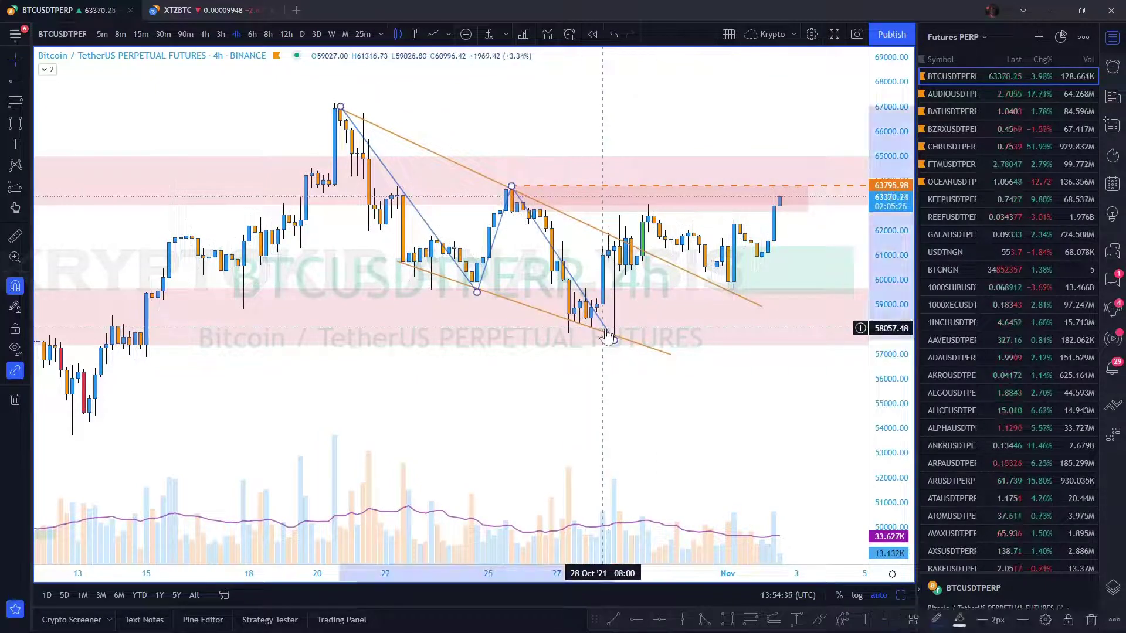
key(Delete)
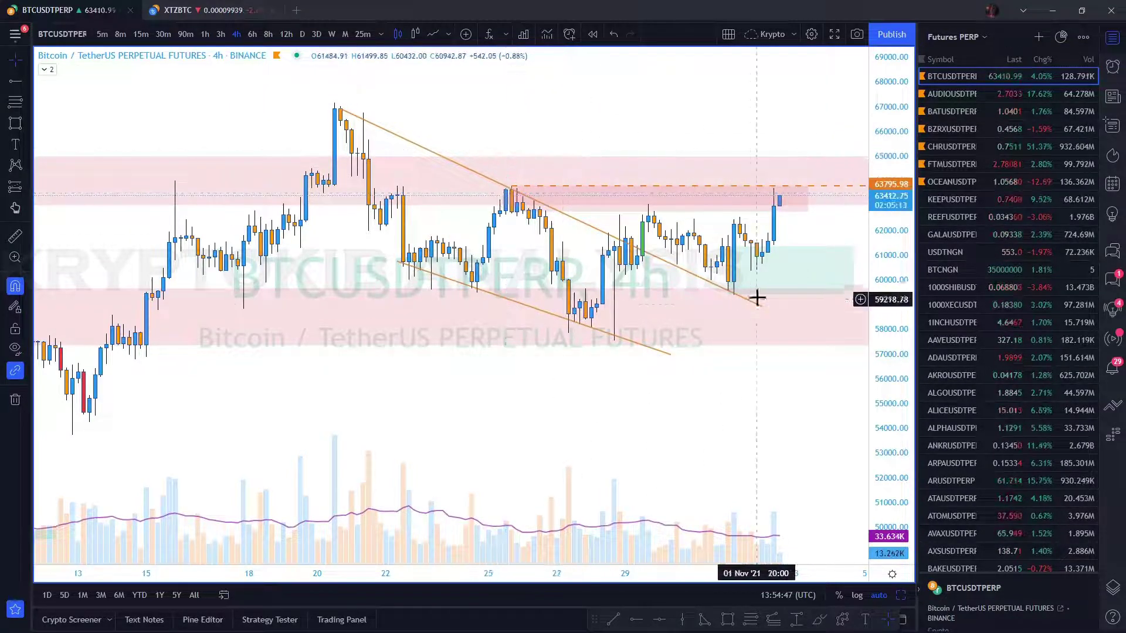
click(302, 34)
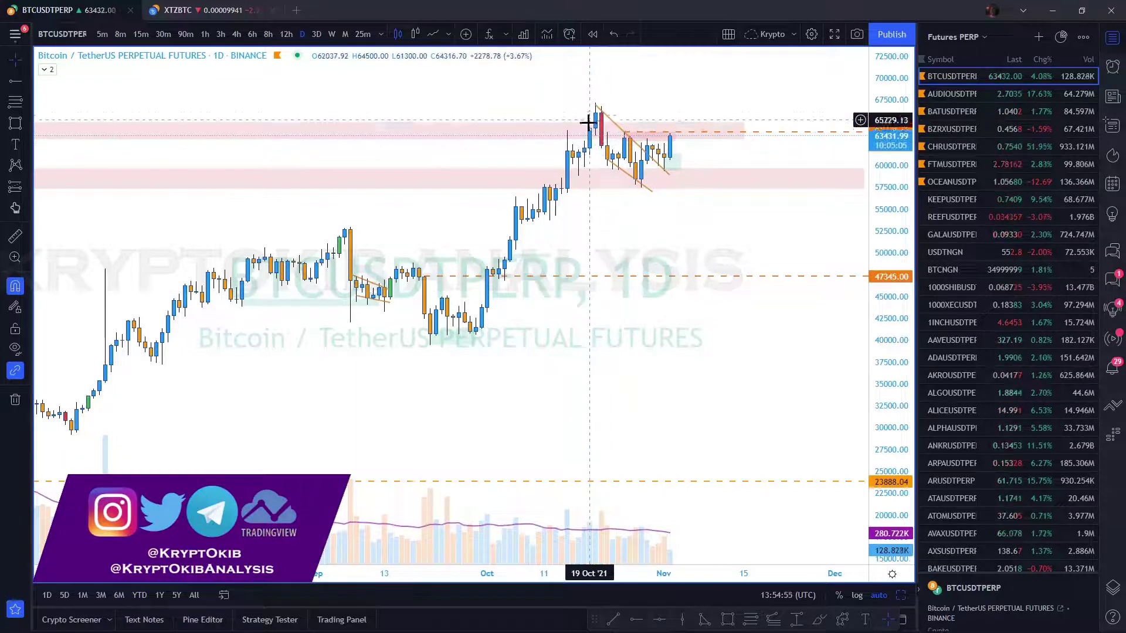
Step: Select the orange channel trend lines and pull the upper line's endpoint back toward 20 Oct
click(651, 193)
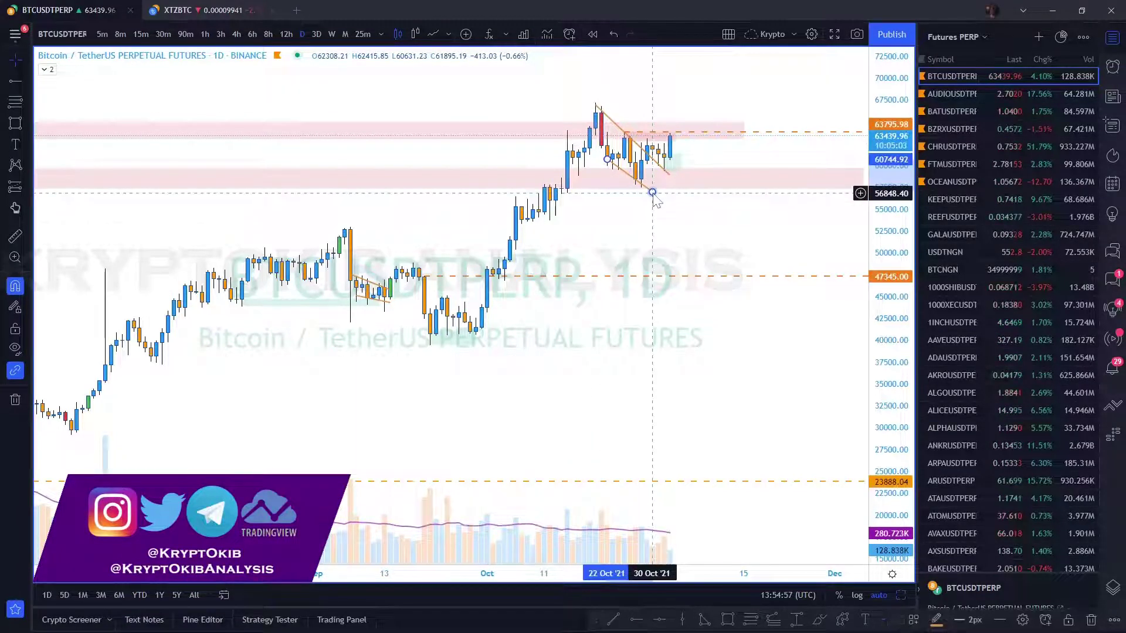
click(670, 176)
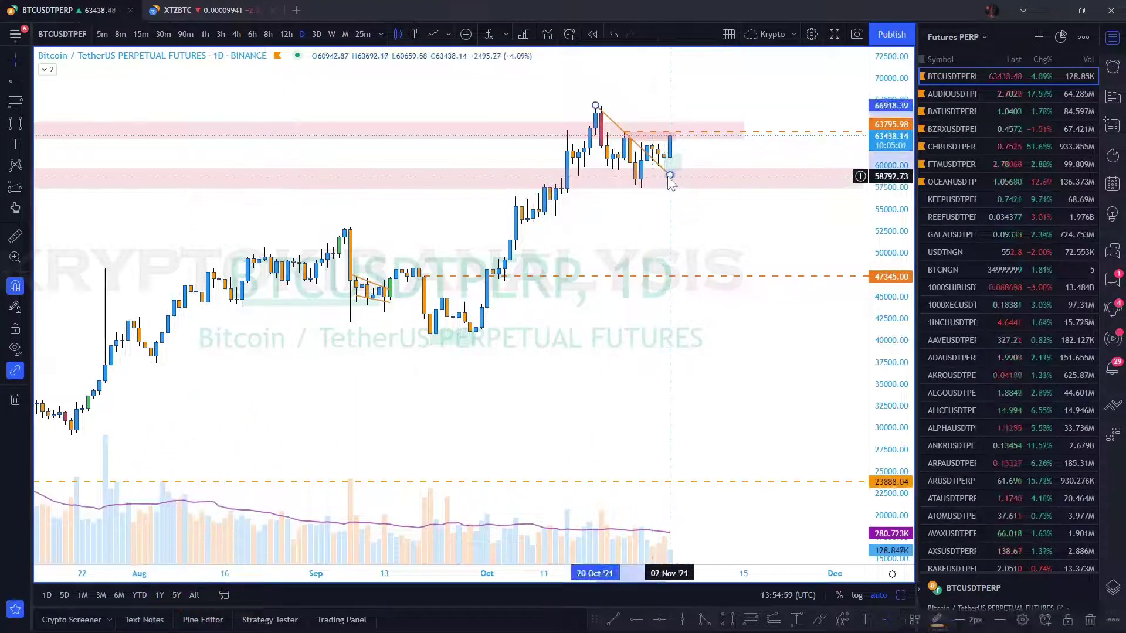
drag(670, 176, 596, 133)
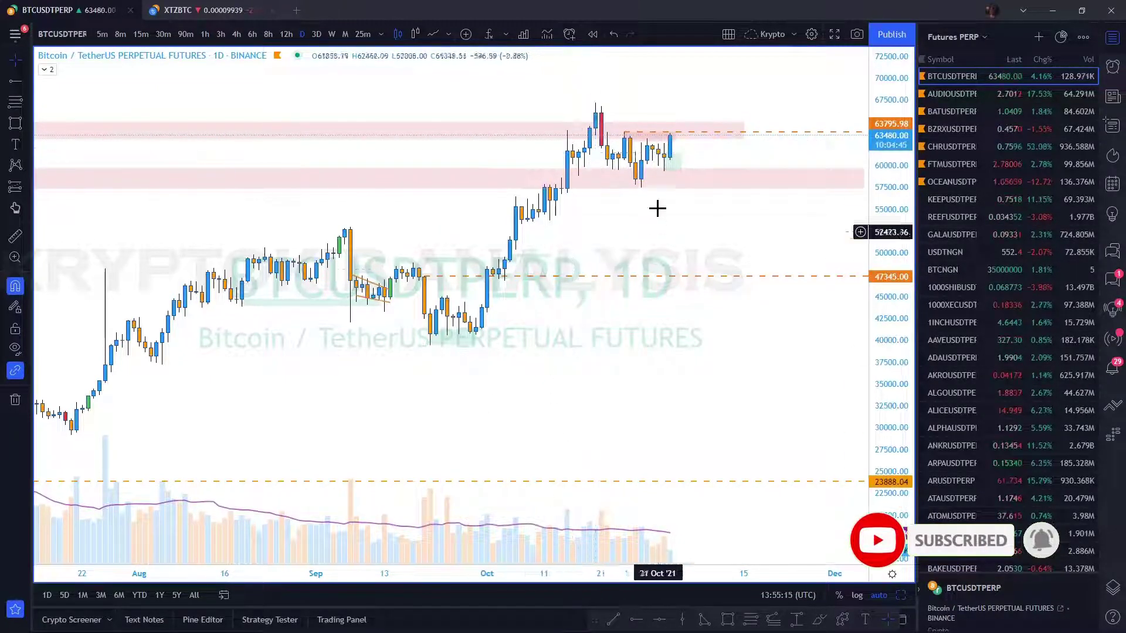
Step: Move the dashed horizontal level up to 64314.75, just under the October peak
click(621, 136)
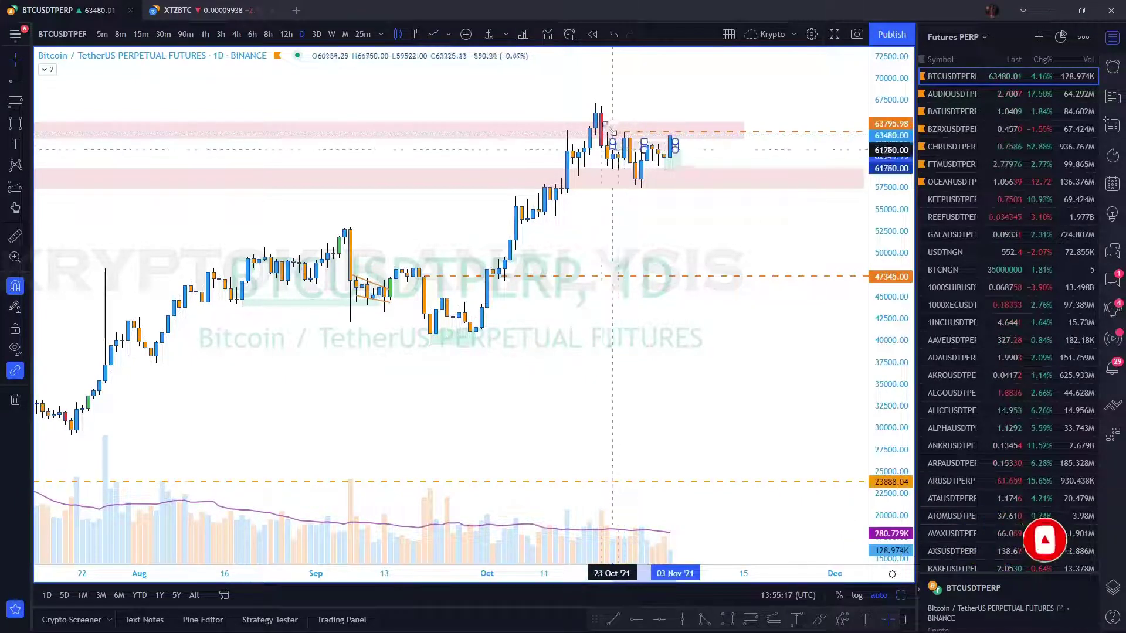
click(602, 143)
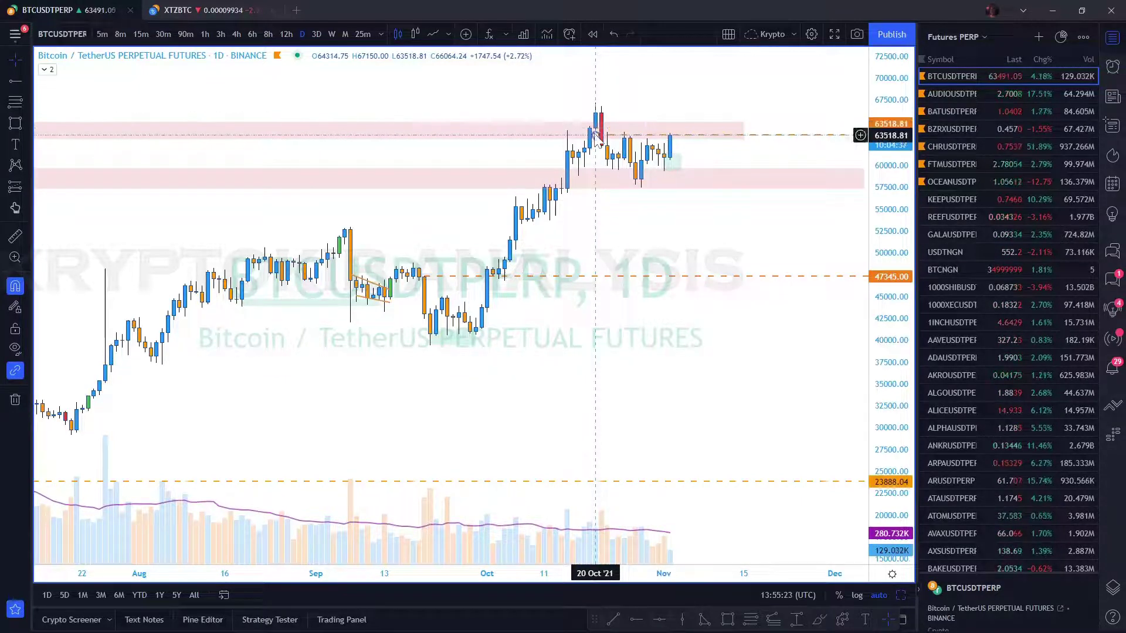
click(595, 136)
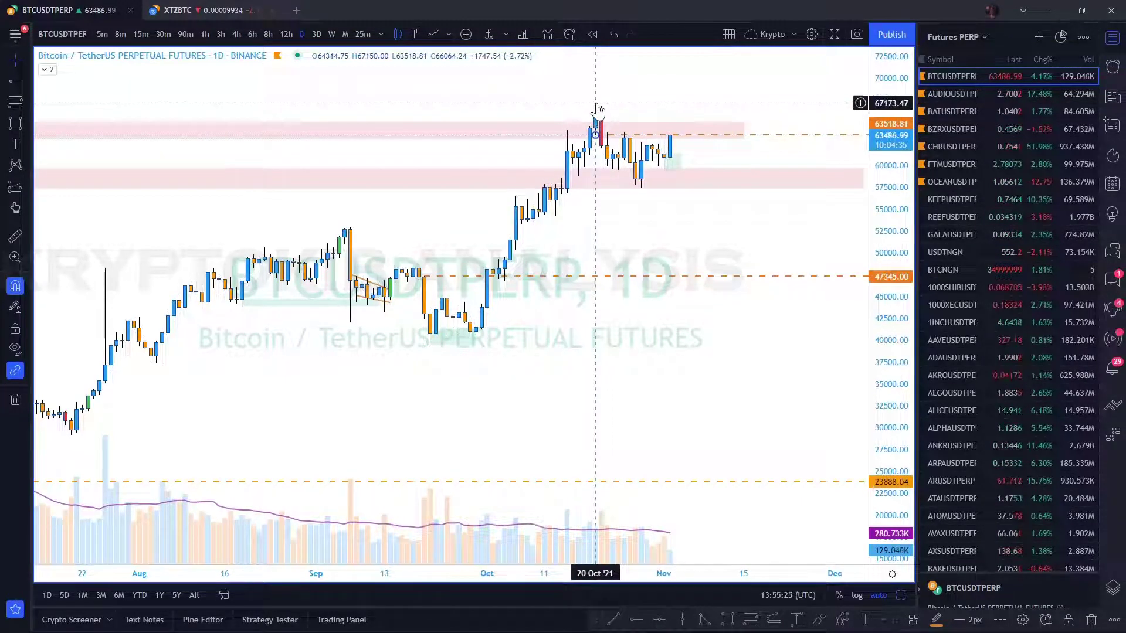
drag(595, 136, 595, 127)
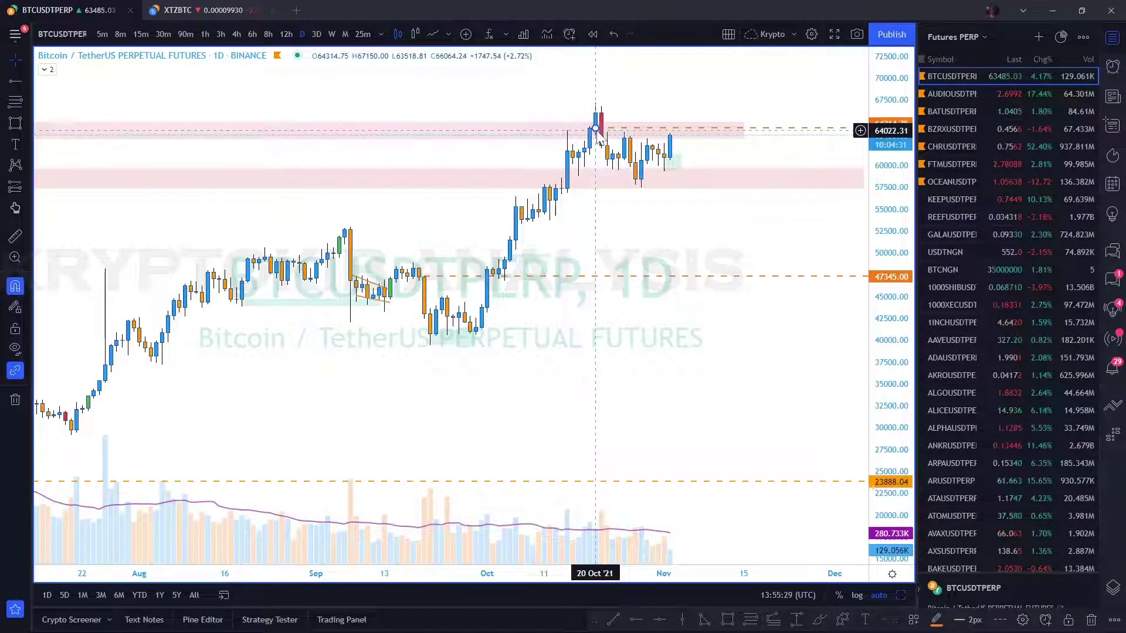
key(ctrl+z)
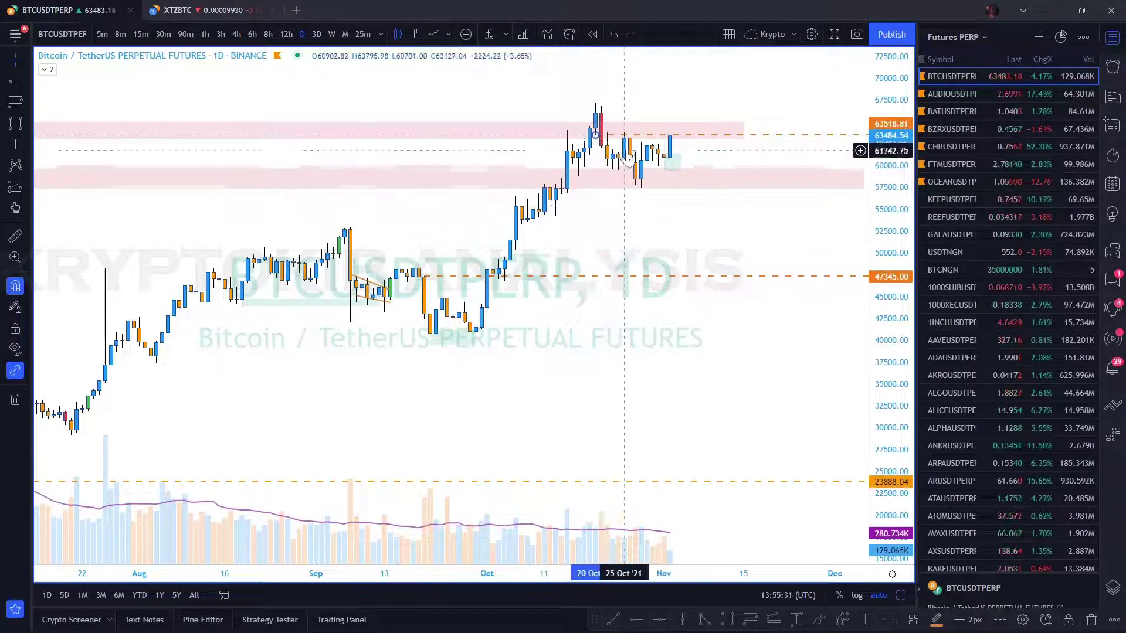
click(653, 92)
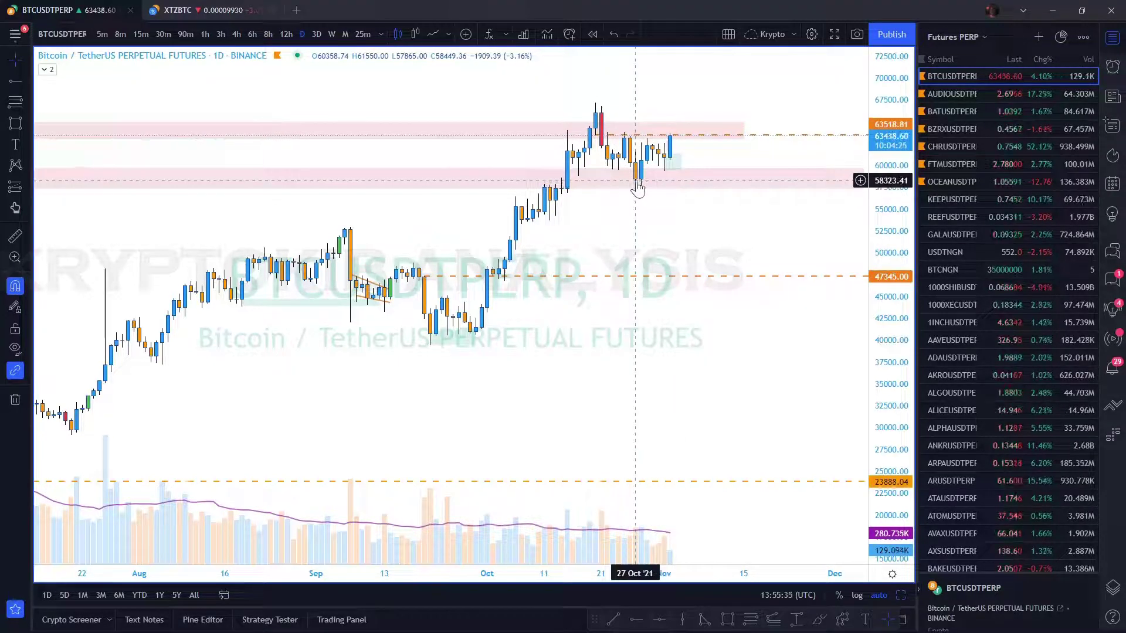
click(595, 129)
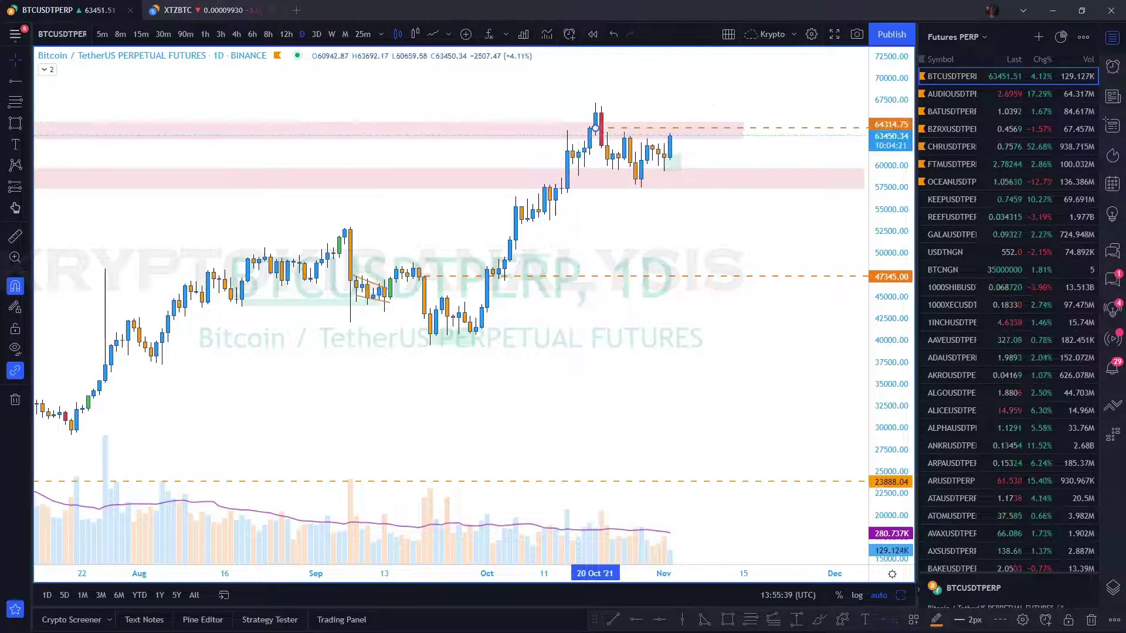
click(727, 620)
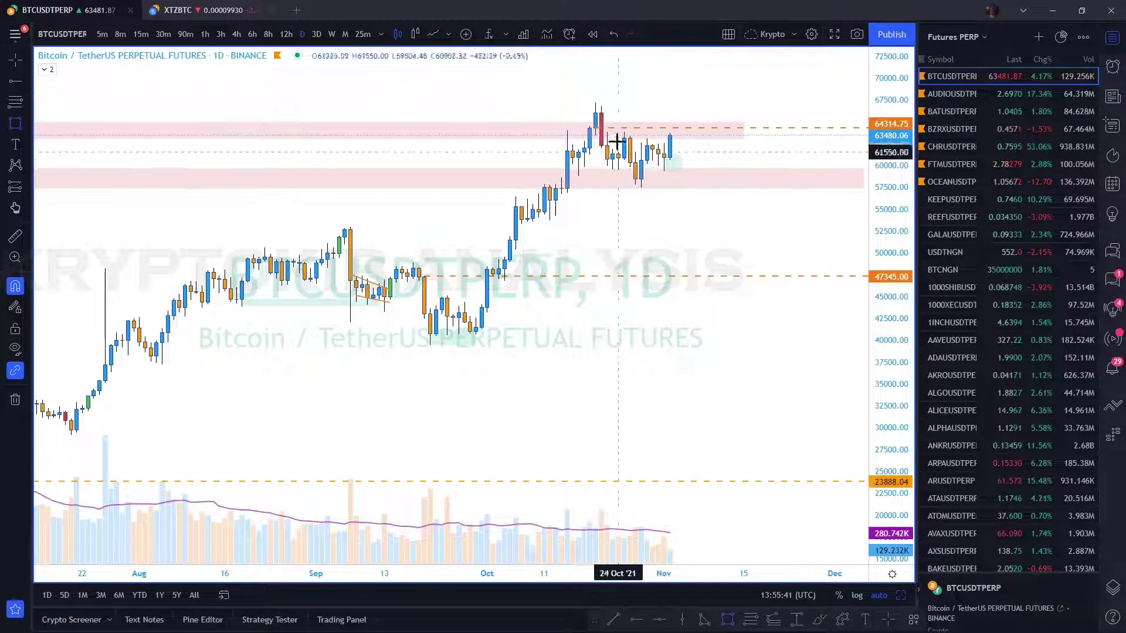
Step: Draw a teal zone under the 67150 October high, reselect the green demand zone, and switch to 4h
mouse_move(595, 103)
mouse_down()
mouse_move(598, 118)
mouse_move(749, 126)
mouse_up()
click(685, 149)
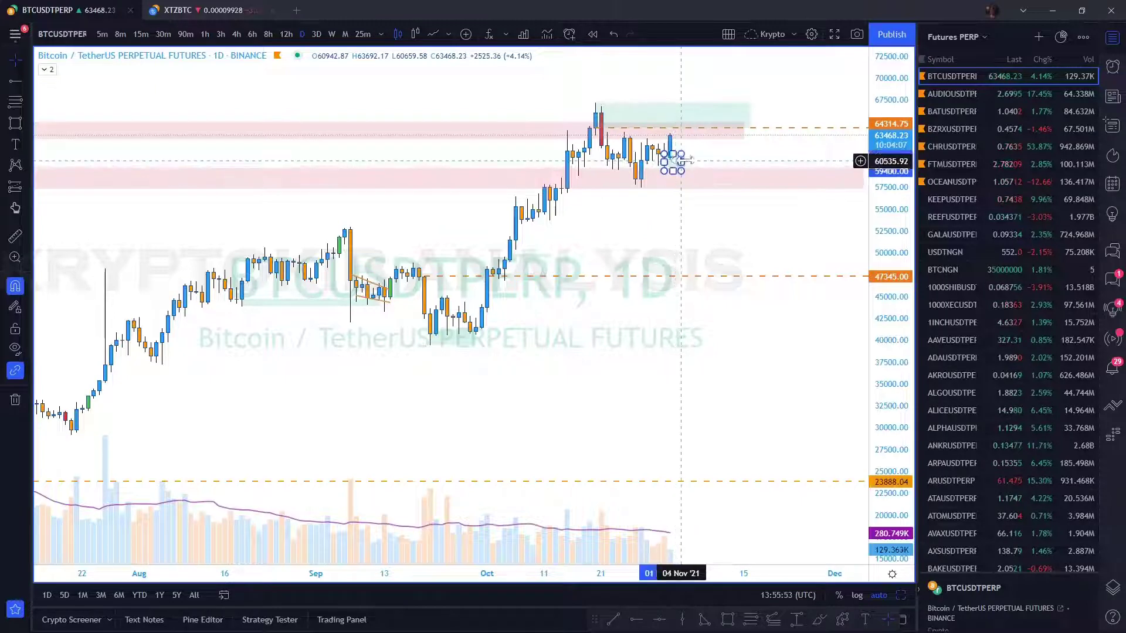
click(680, 162)
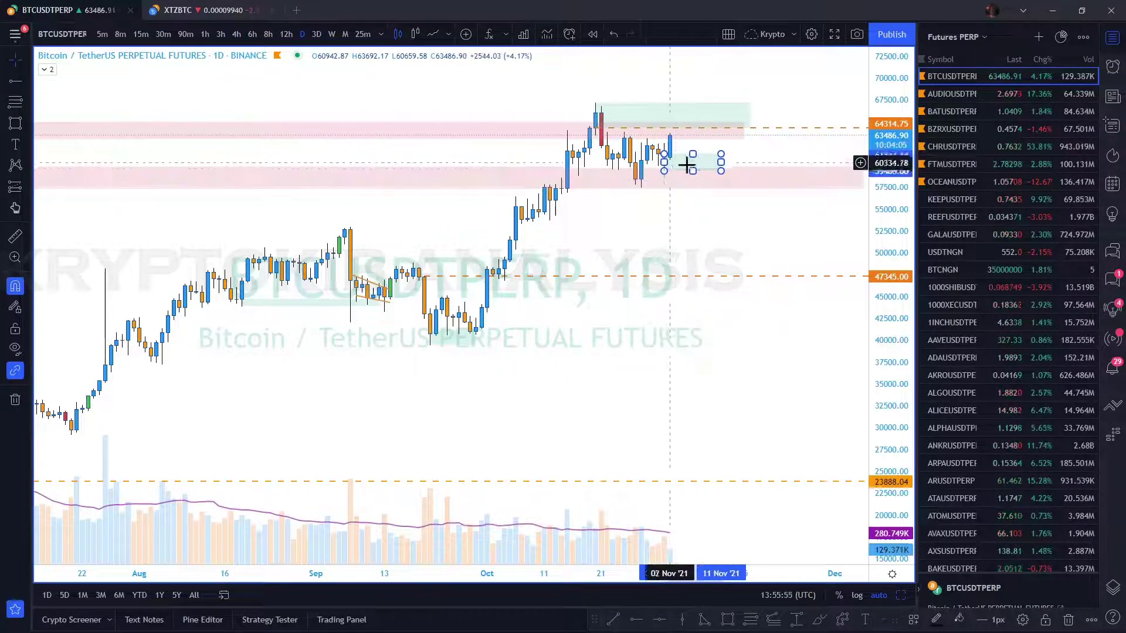
click(693, 213)
click(674, 161)
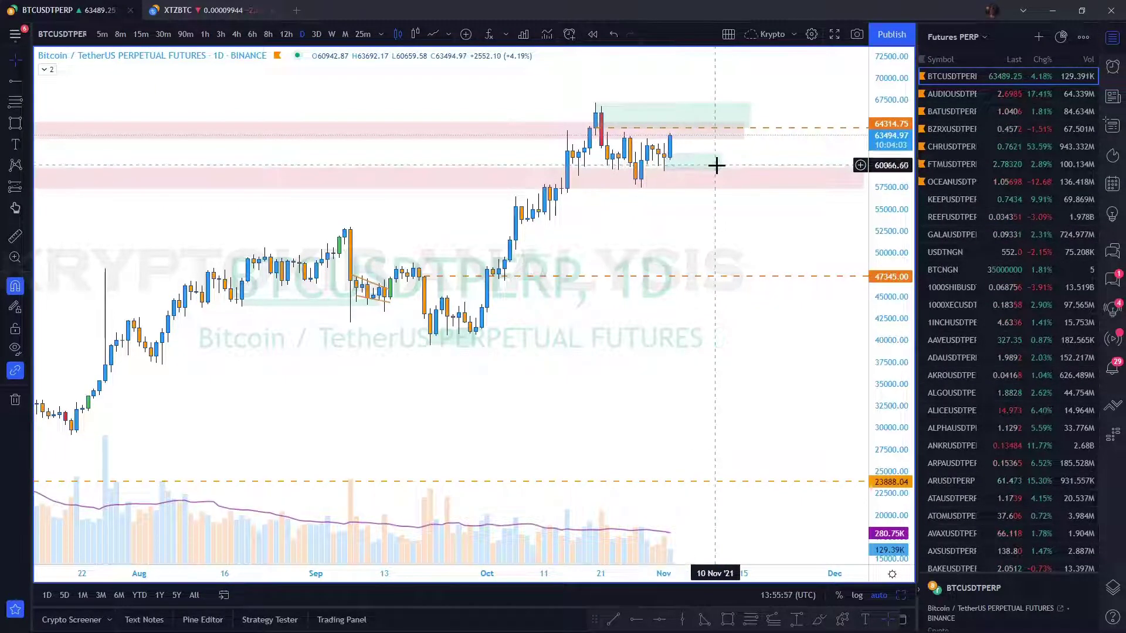
click(236, 34)
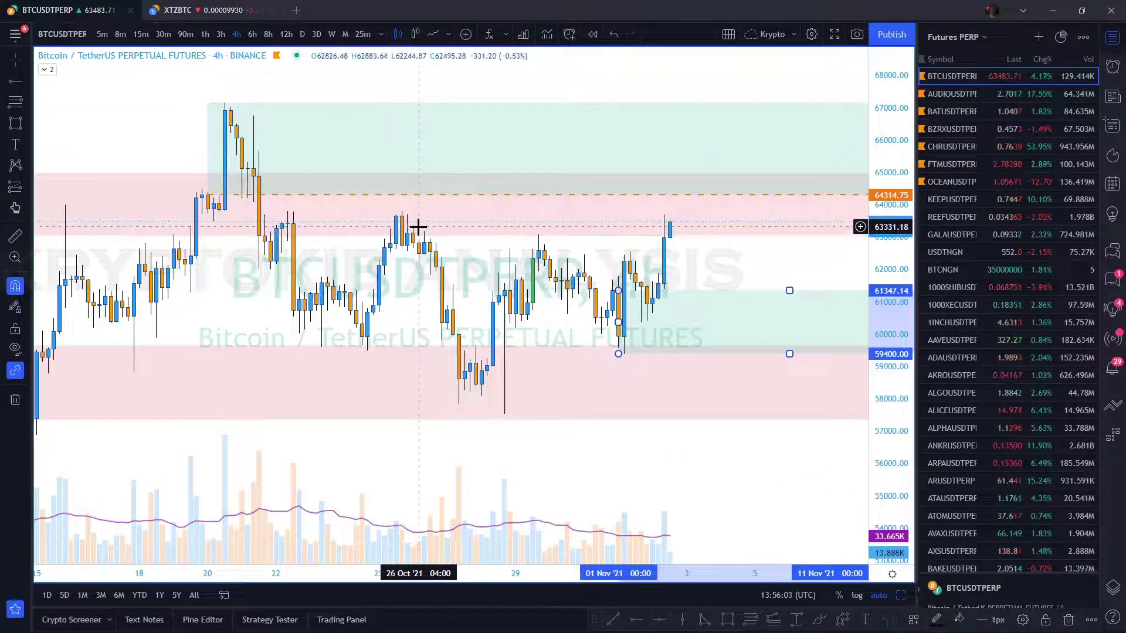
Step: Stretch the grey 62,750–63,800 range box's right edge out to 5 Nov
click(727, 620)
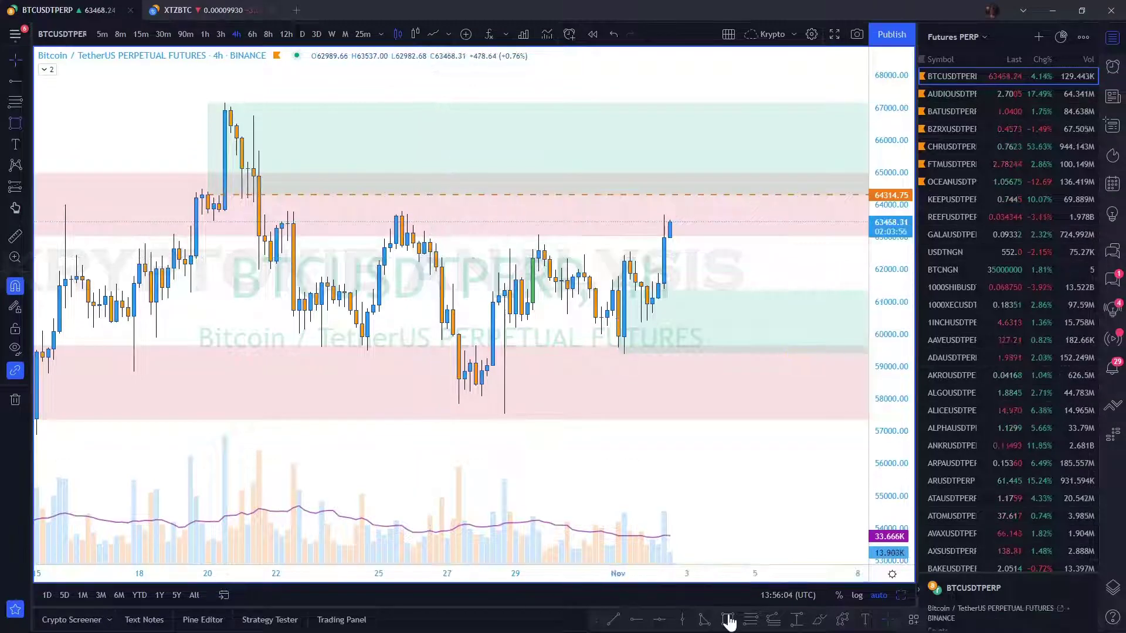
click(402, 243)
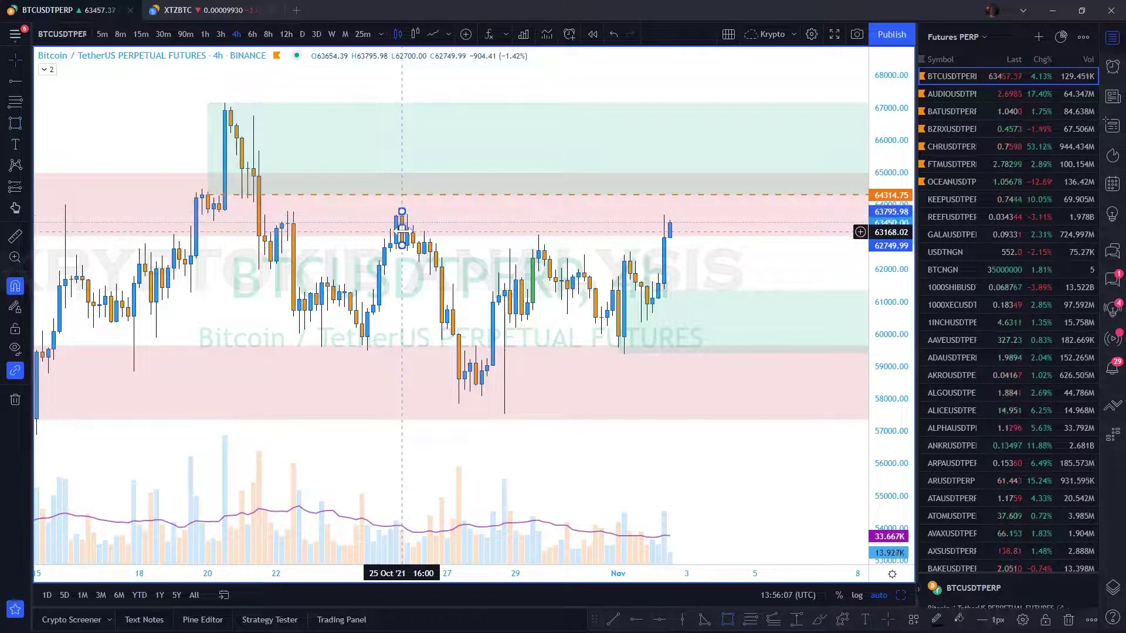
click(607, 228)
drag(660, 221, 778, 228)
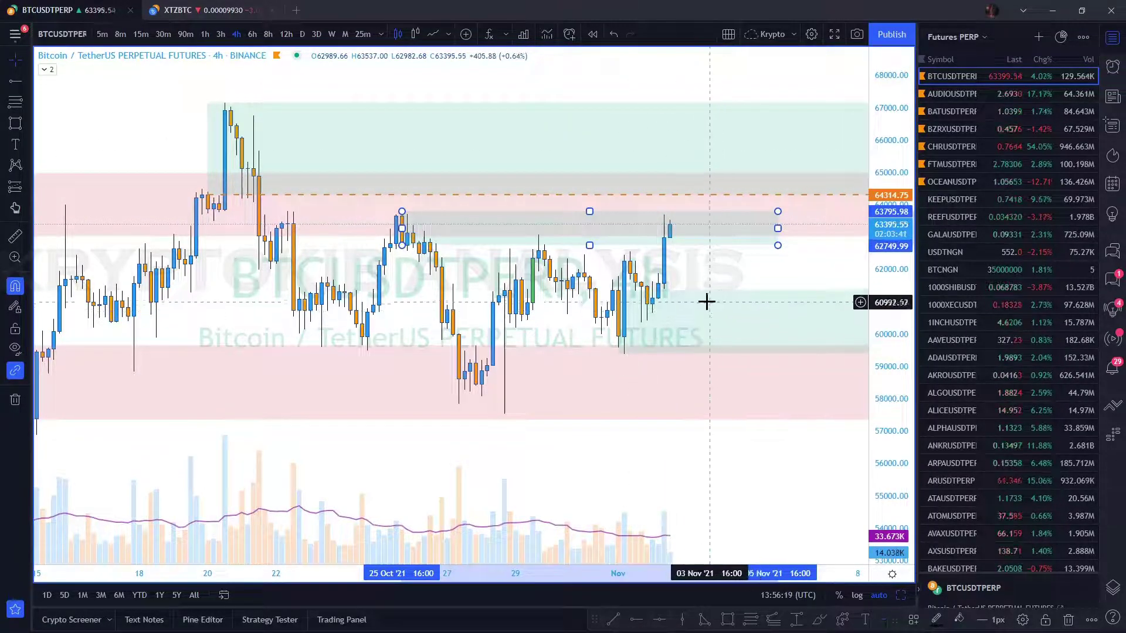
click(704, 266)
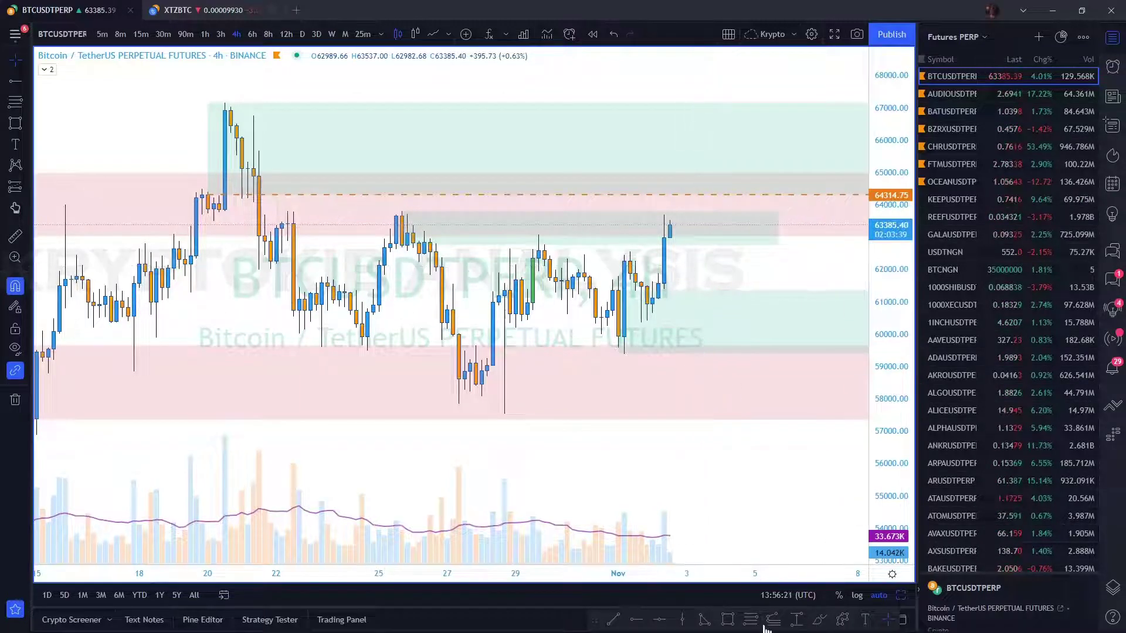
click(820, 621)
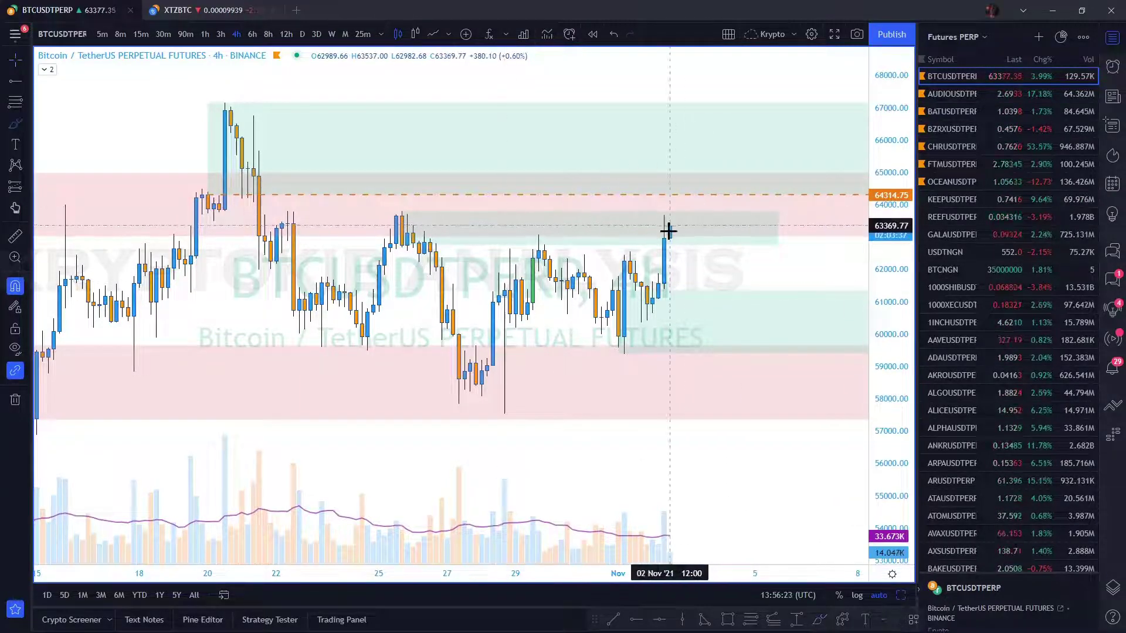
Step: Brush a cyan path spiking toward 65,000, dipping near 61,000, rallying past 68,000, then show daily candles
mouse_move(665, 229)
mouse_down()
mouse_move(679, 169)
mouse_move(701, 195)
mouse_move(723, 300)
mouse_up()
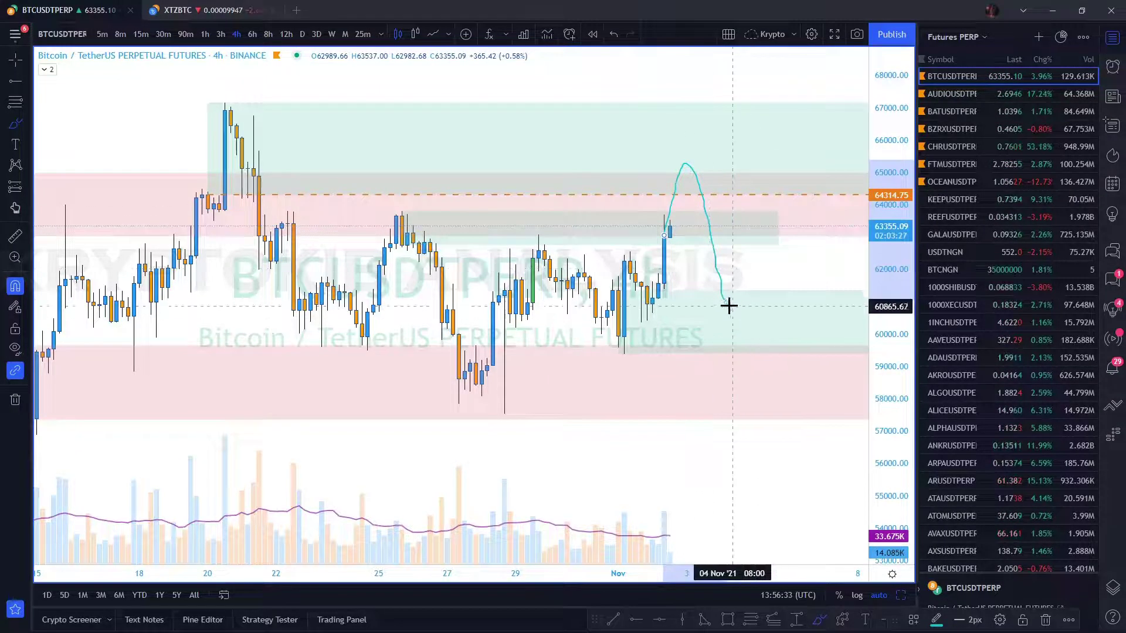
mouse_move(728, 300)
mouse_down()
mouse_move(748, 289)
mouse_move(800, 77)
mouse_up()
drag(208, 100, 339, 100)
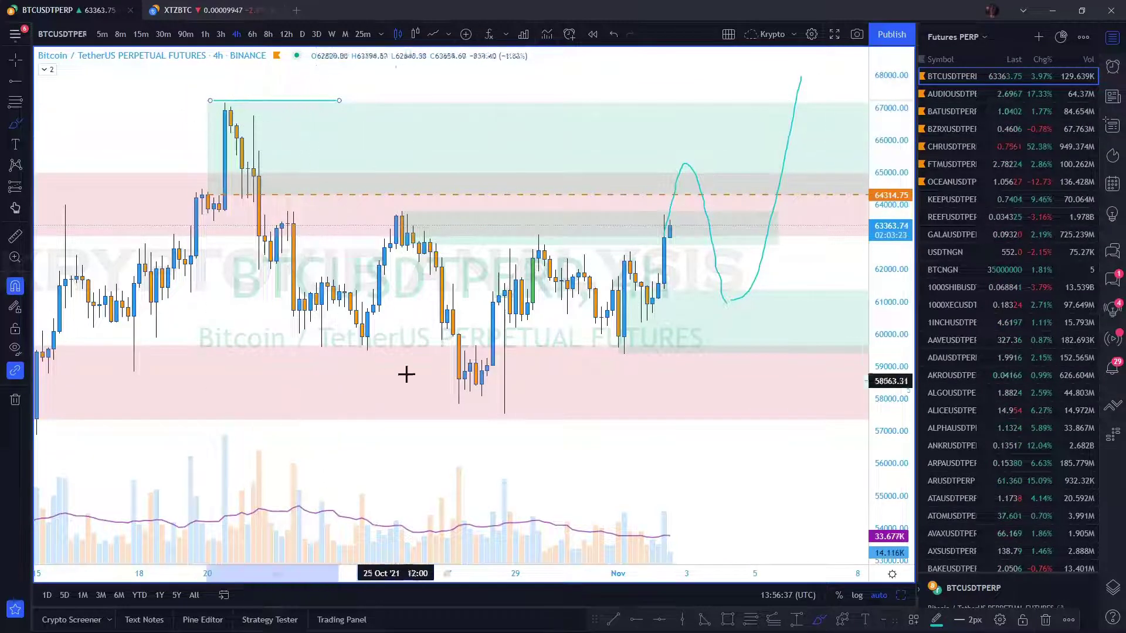
click(299, 34)
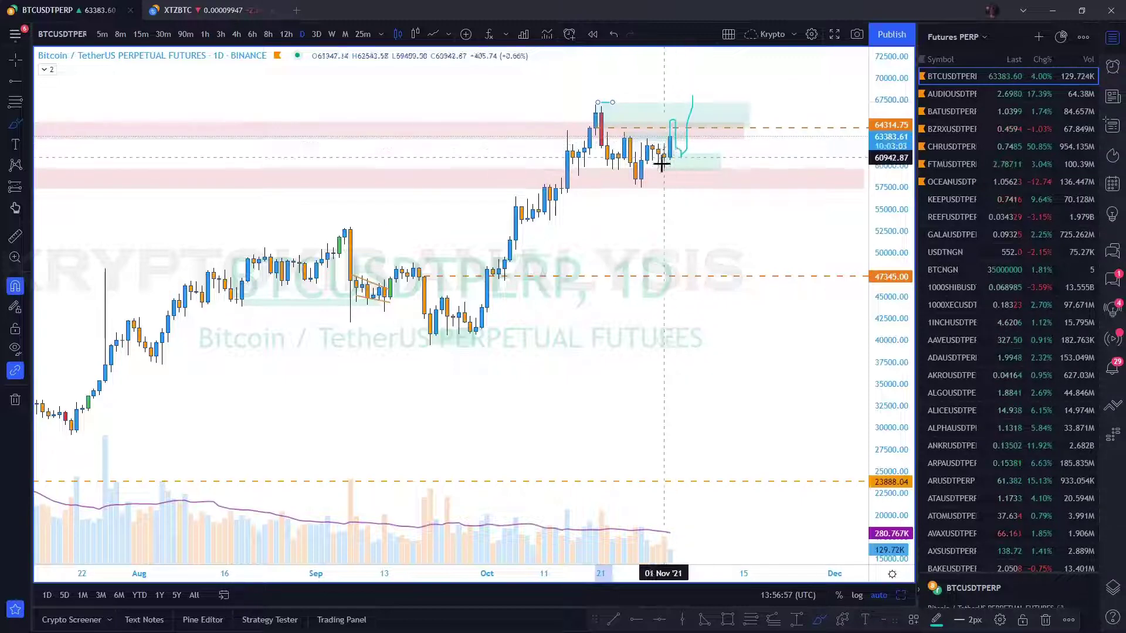
Step: Draw a short cyan level near 61,800, delete the extra line below it, and return to 4h
drag(667, 154, 732, 154)
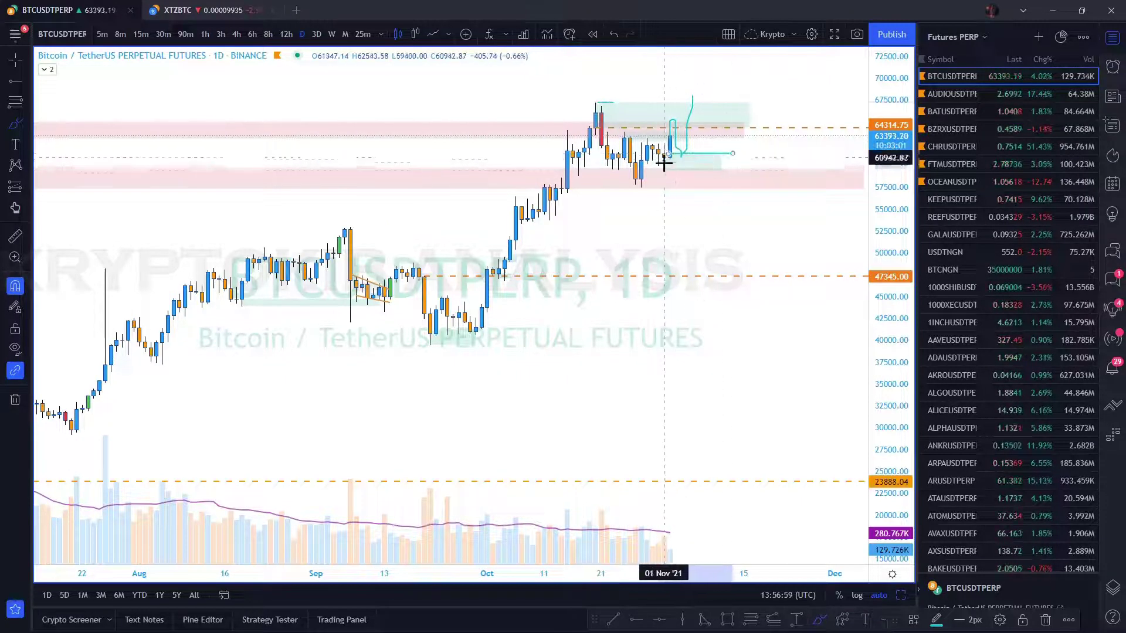
drag(669, 170, 726, 168)
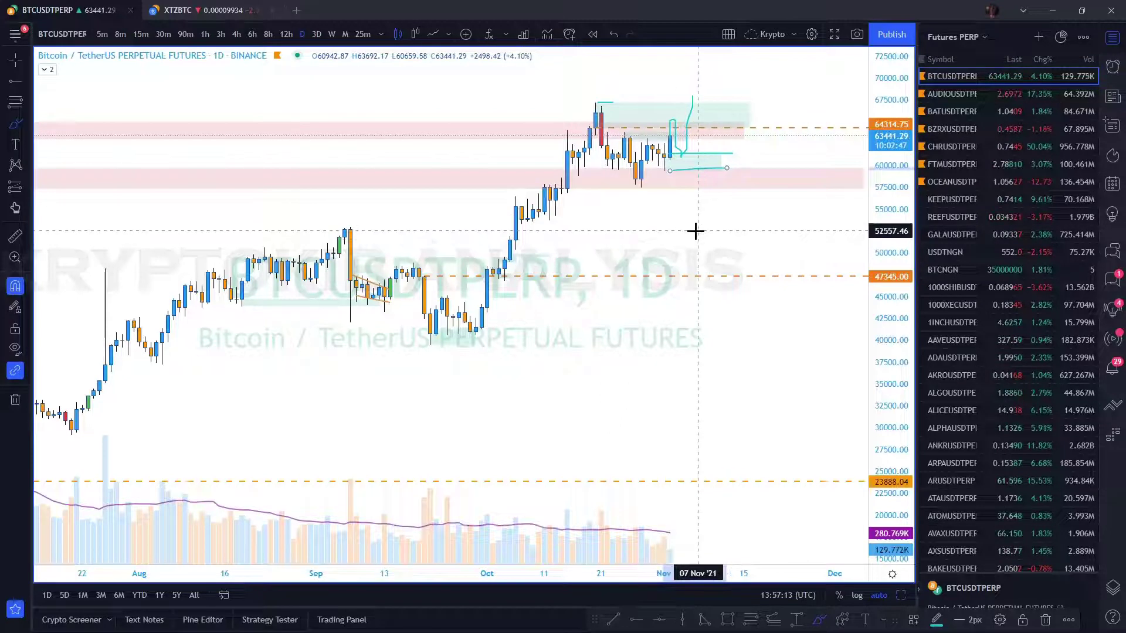
key(Delete)
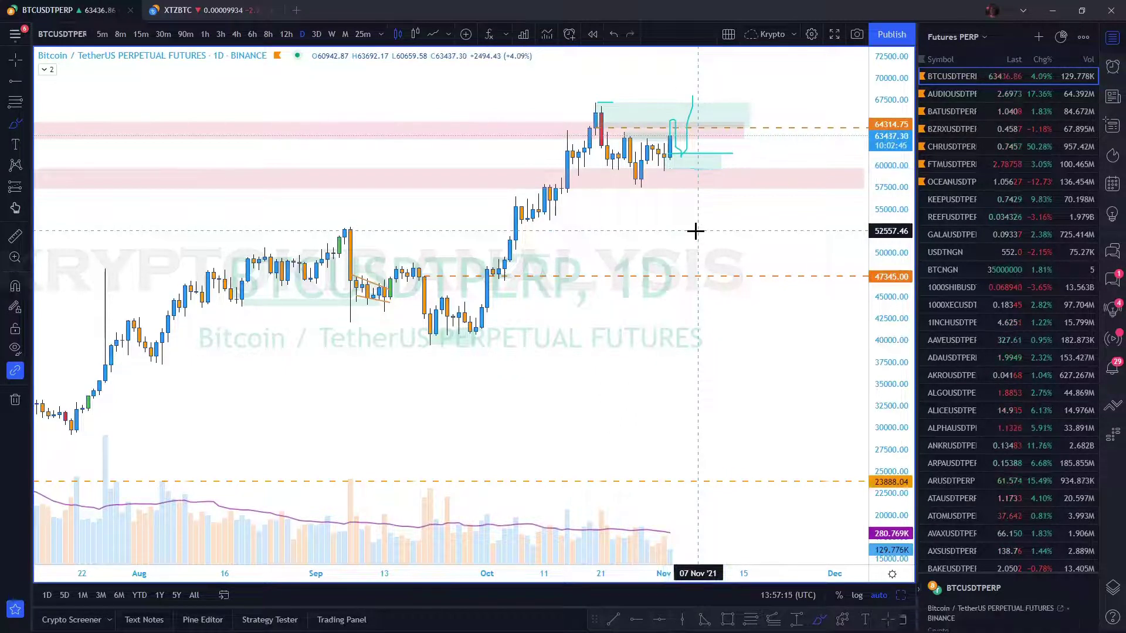
text(4h)
key(Return)
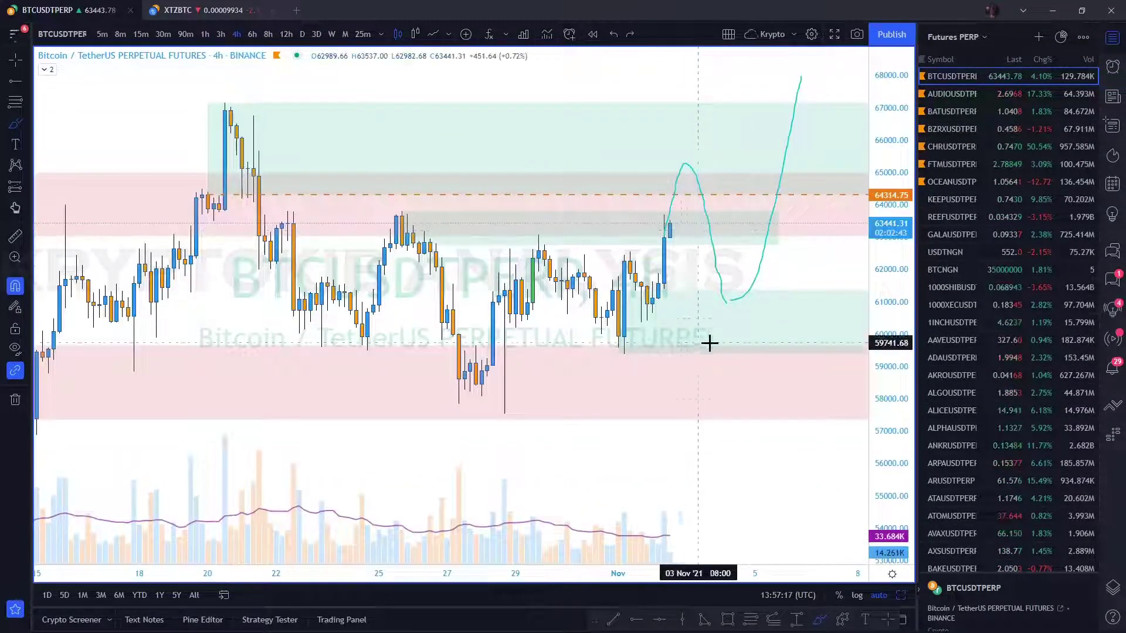
Step: Select the grey range box, brush new cyan strokes toward 68,000, then undo all cyan strokes
click(888, 620)
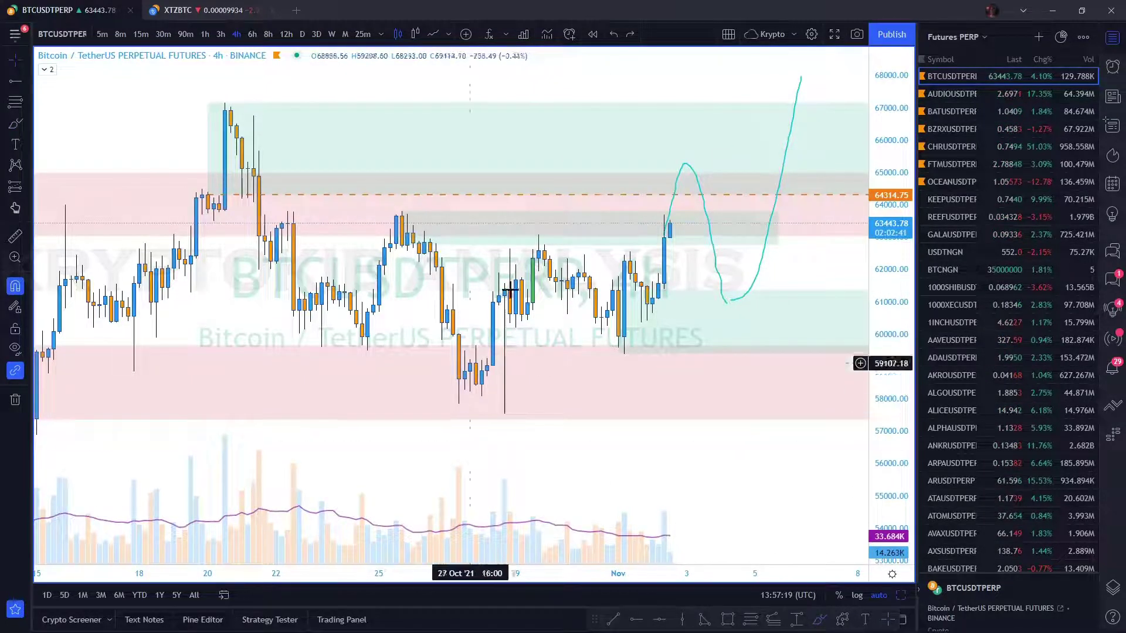
click(506, 244)
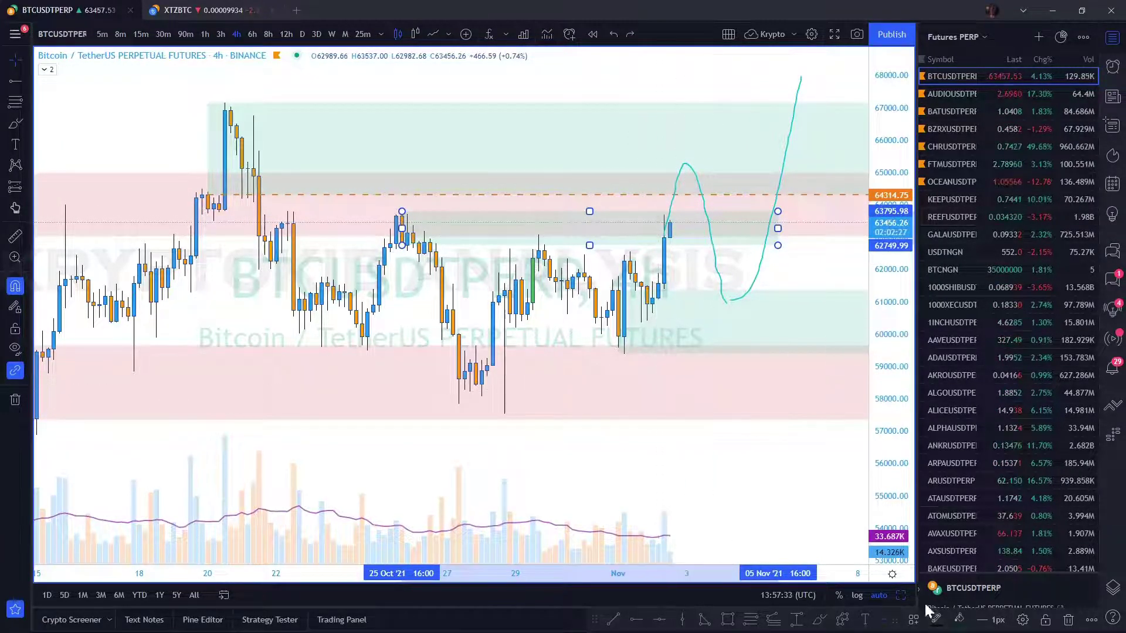
click(819, 619)
drag(662, 237, 686, 65)
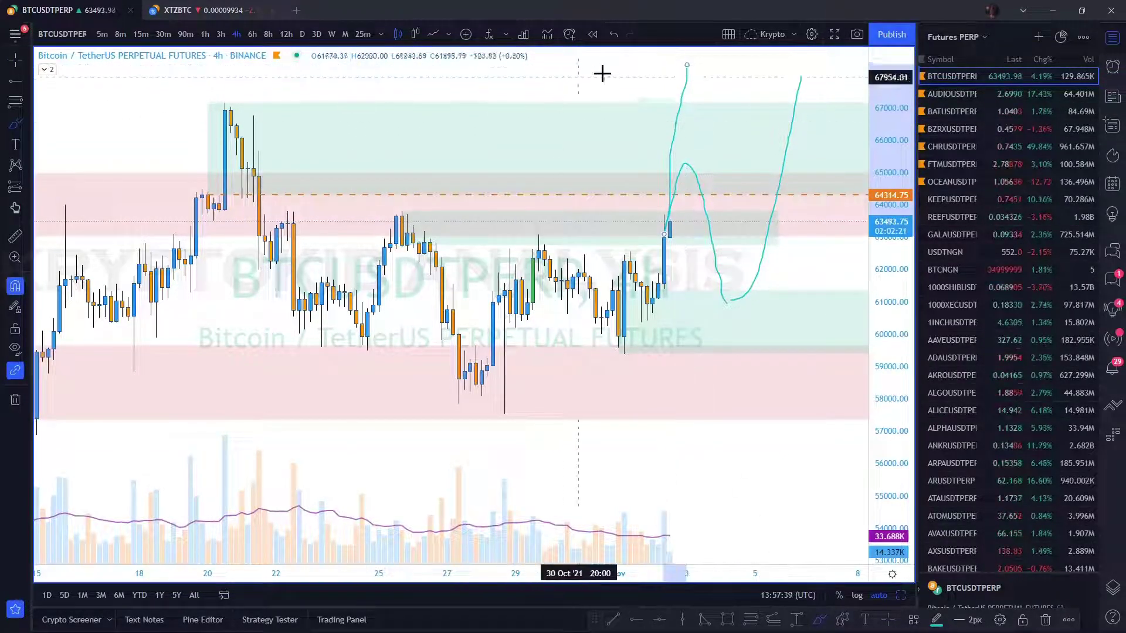
drag(692, 63, 734, 162)
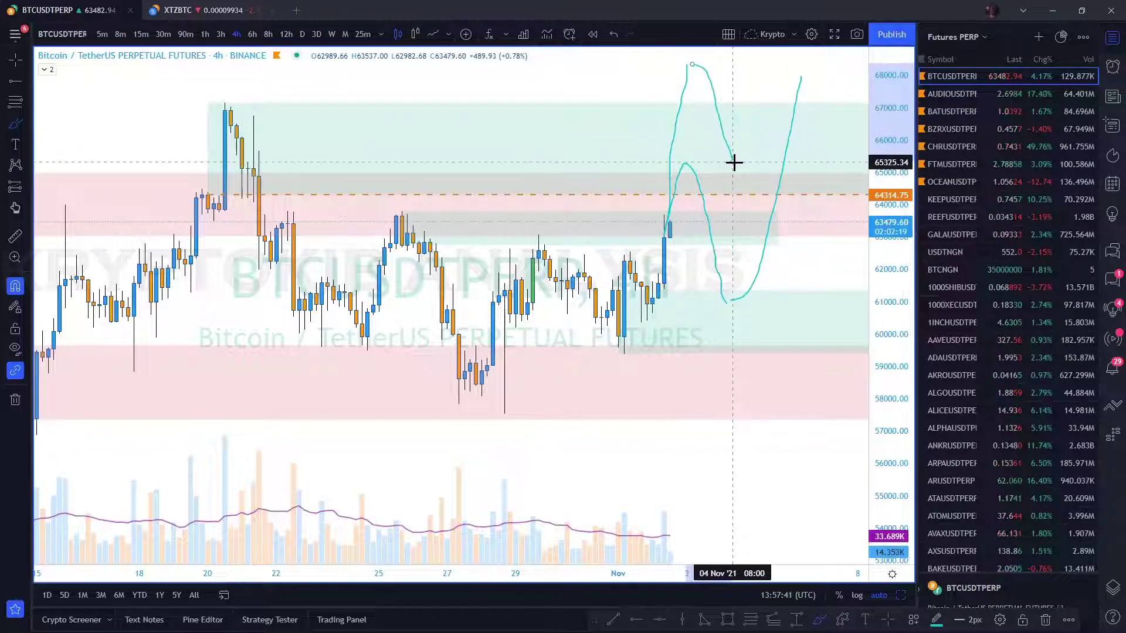
key(ctrl+z)
key(ctrl+z)
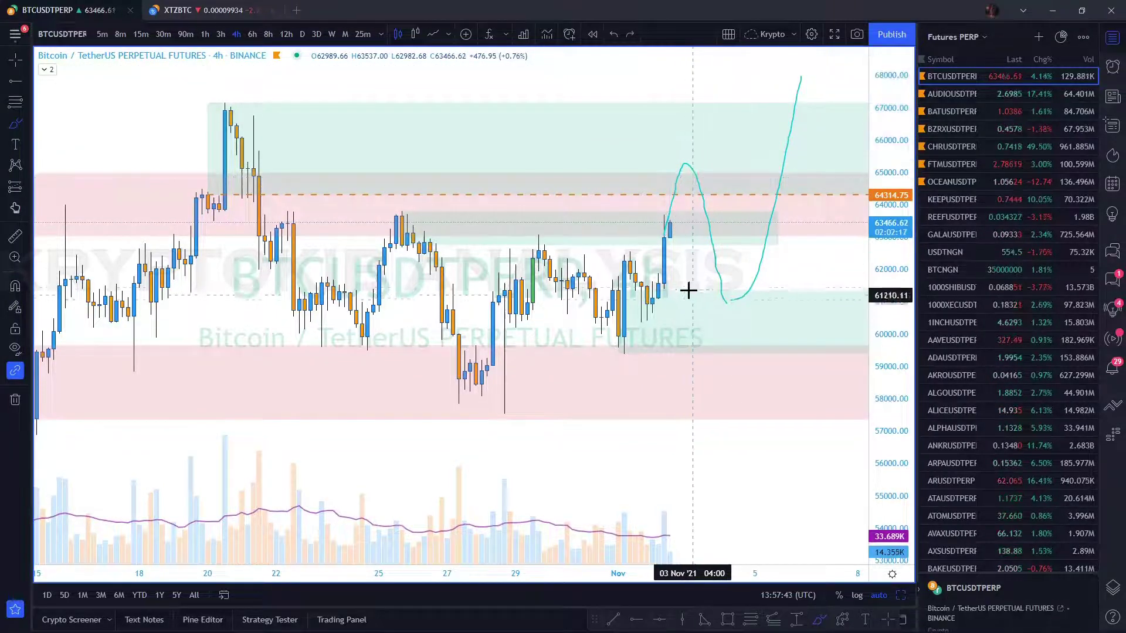
key(ctrl+z)
key(ctrl+z)
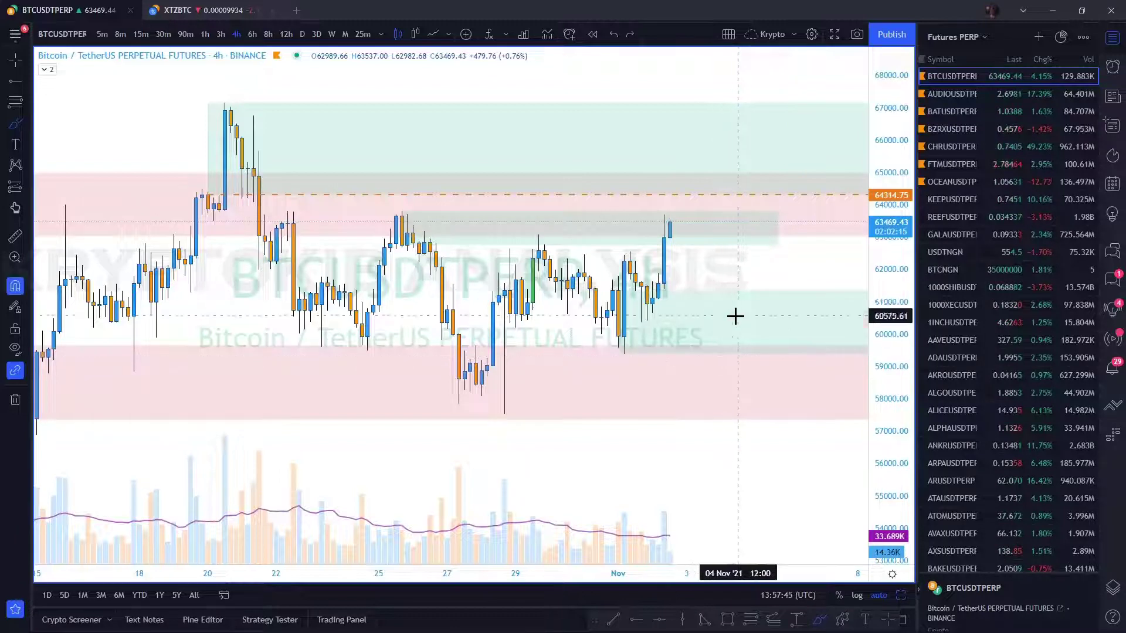
Step: Switch BTC to daily candles and delete the dashed horizontal ray at 64,314.75
click(888, 620)
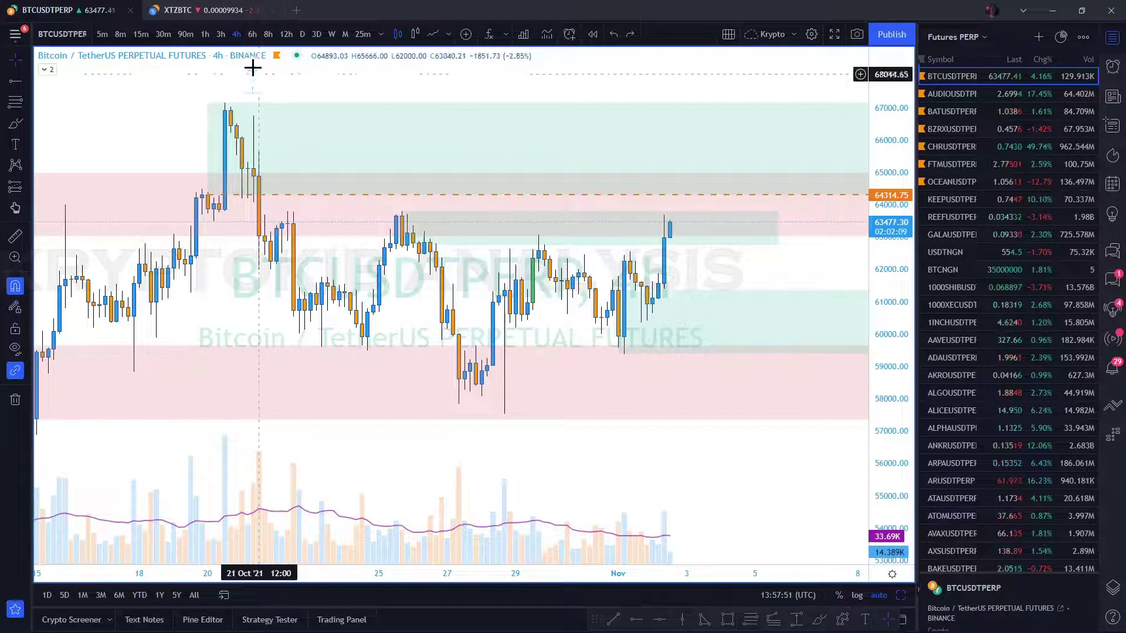
click(302, 35)
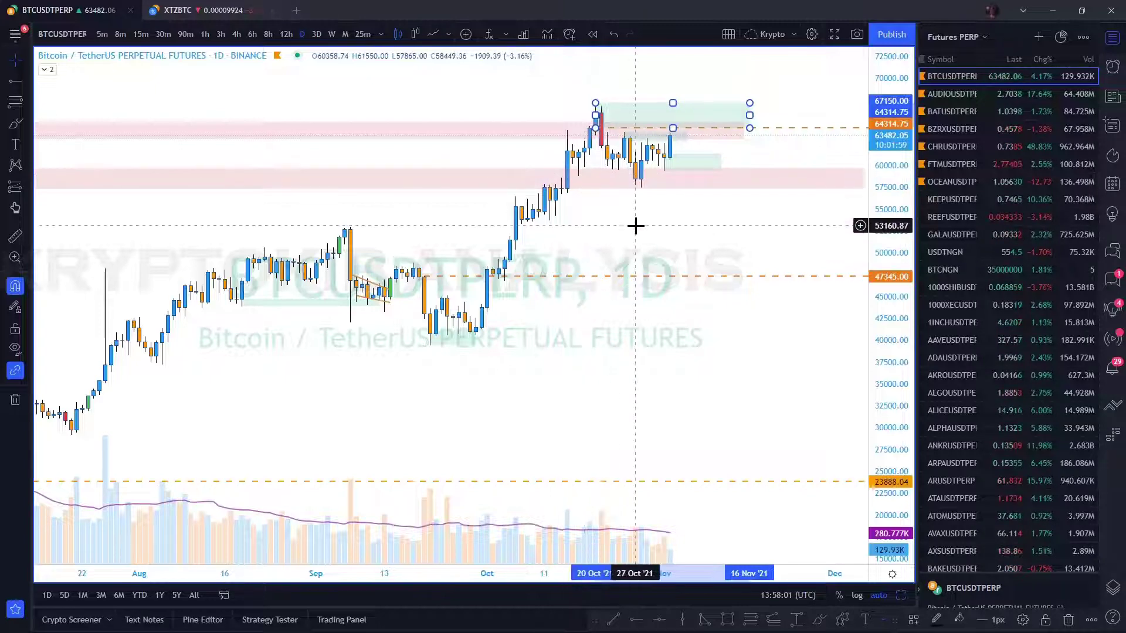
click(643, 329)
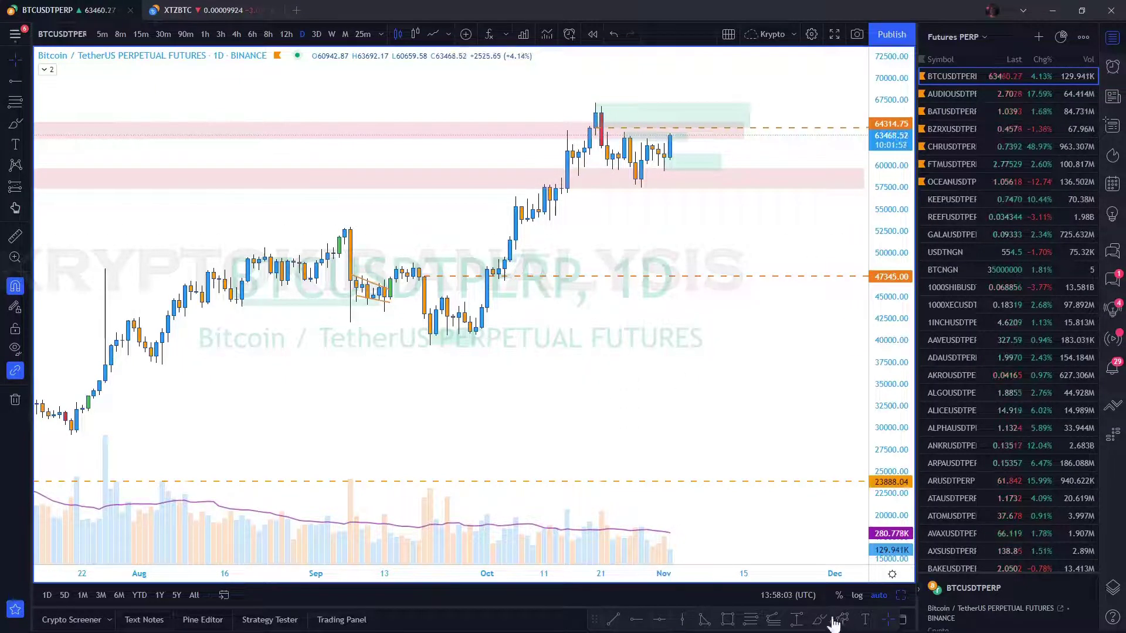
click(596, 121)
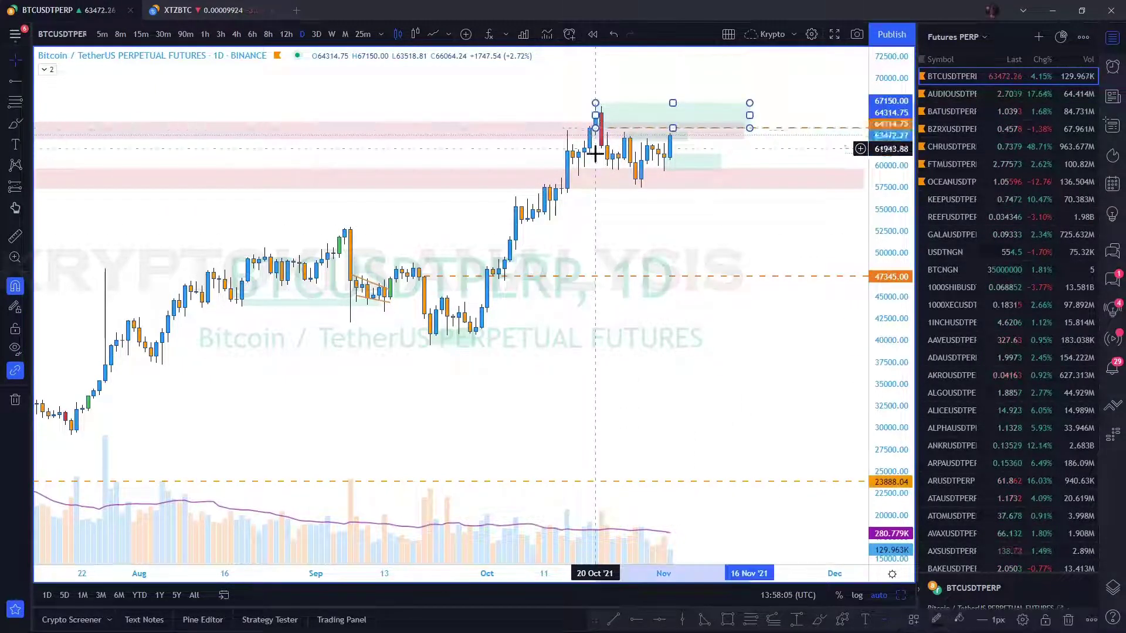
click(783, 136)
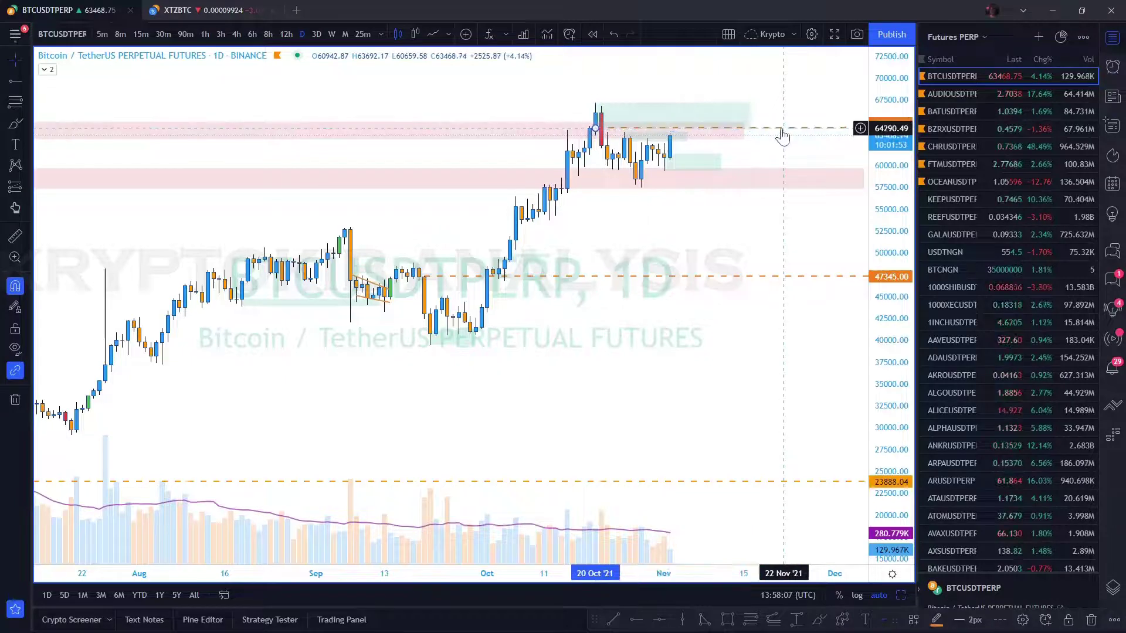
key(Delete)
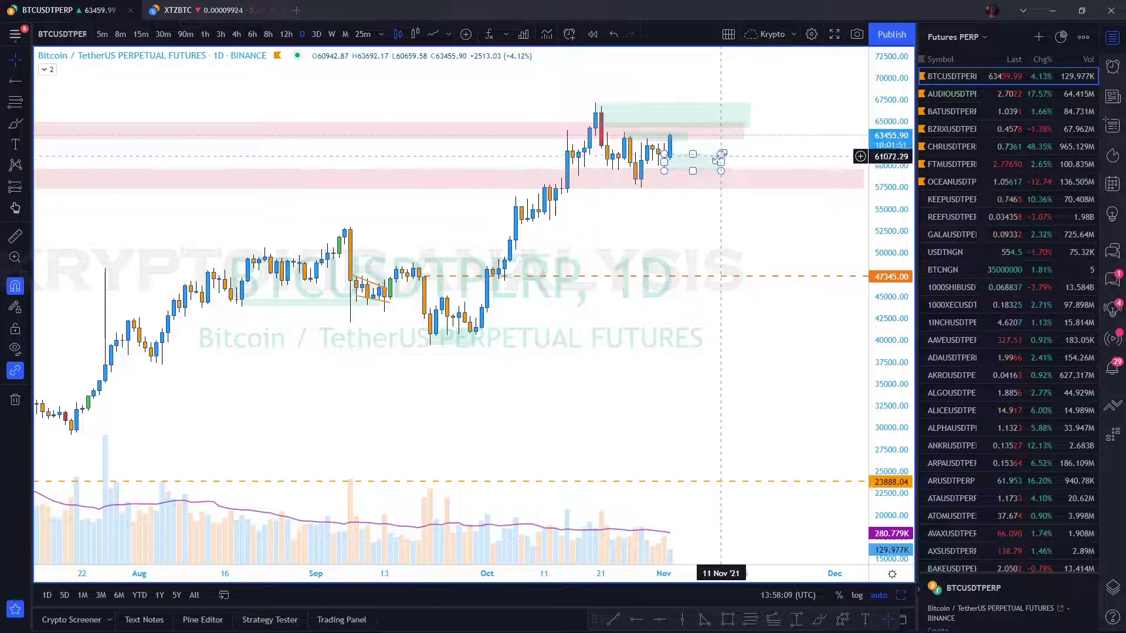
Step: Draw a zigzag from the 20 Oct high to the late-October low, up near 65,000, down toward 51,000
click(839, 621)
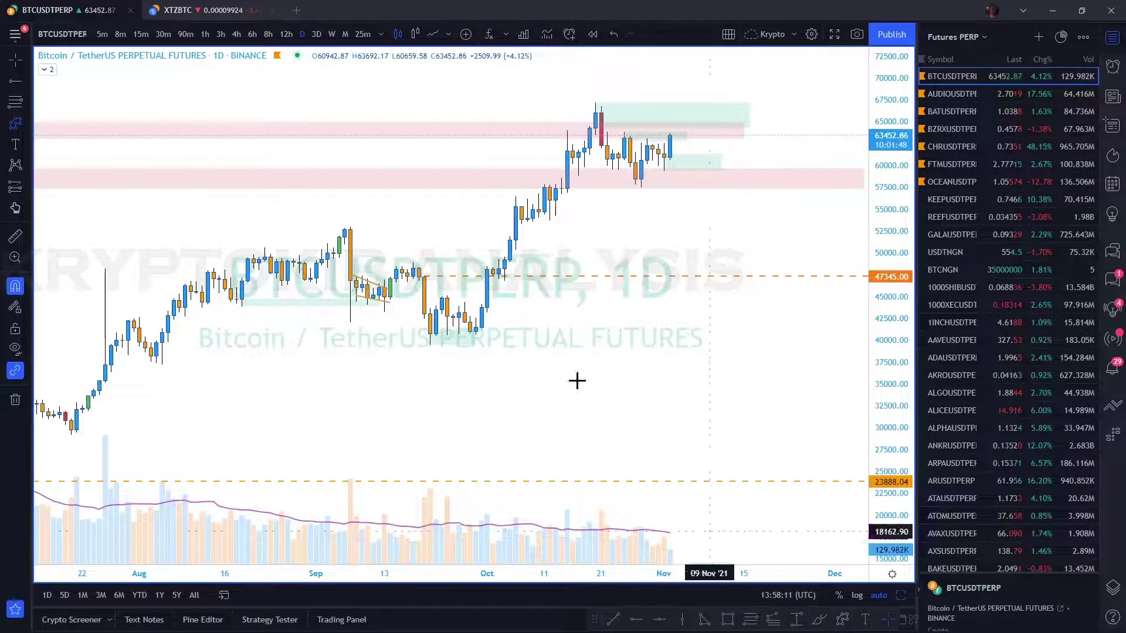
click(595, 102)
click(639, 190)
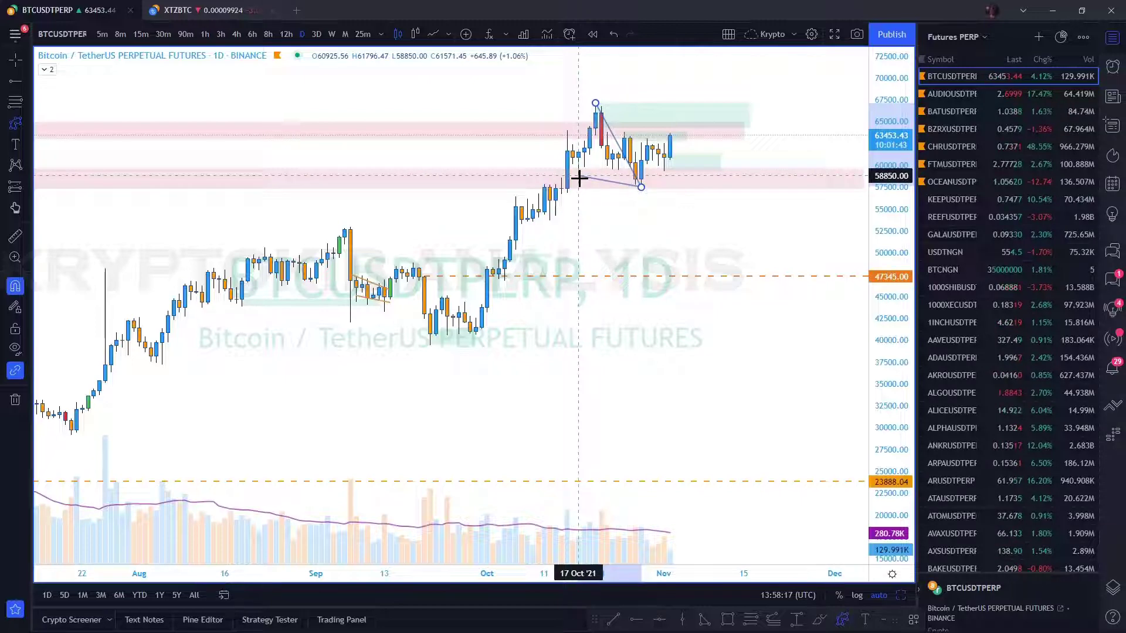
click(680, 119)
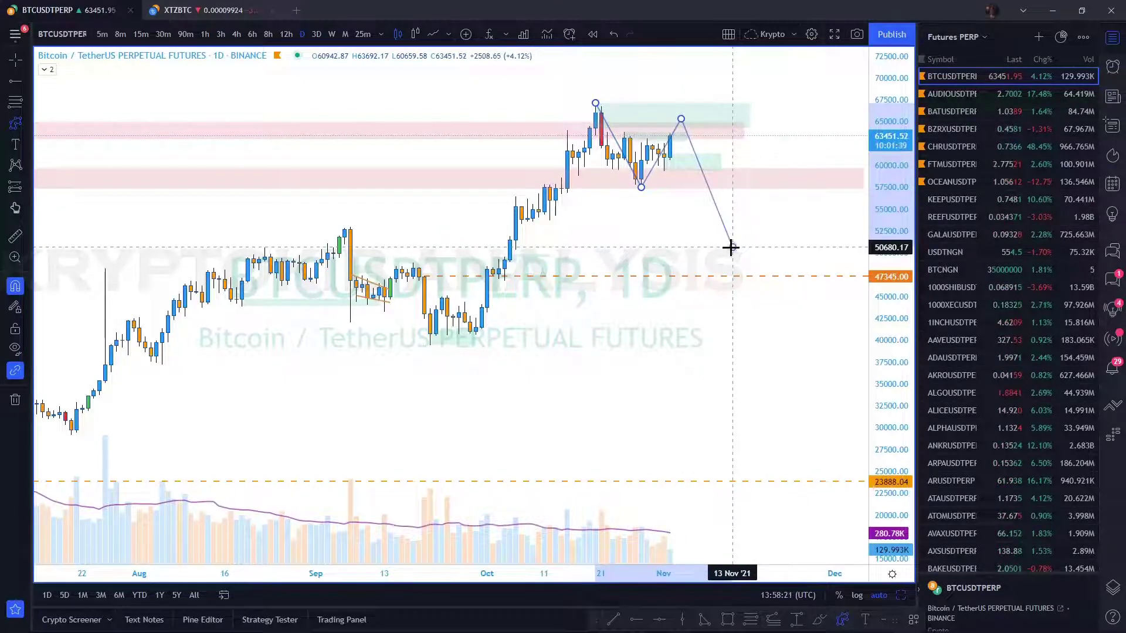
click(731, 246)
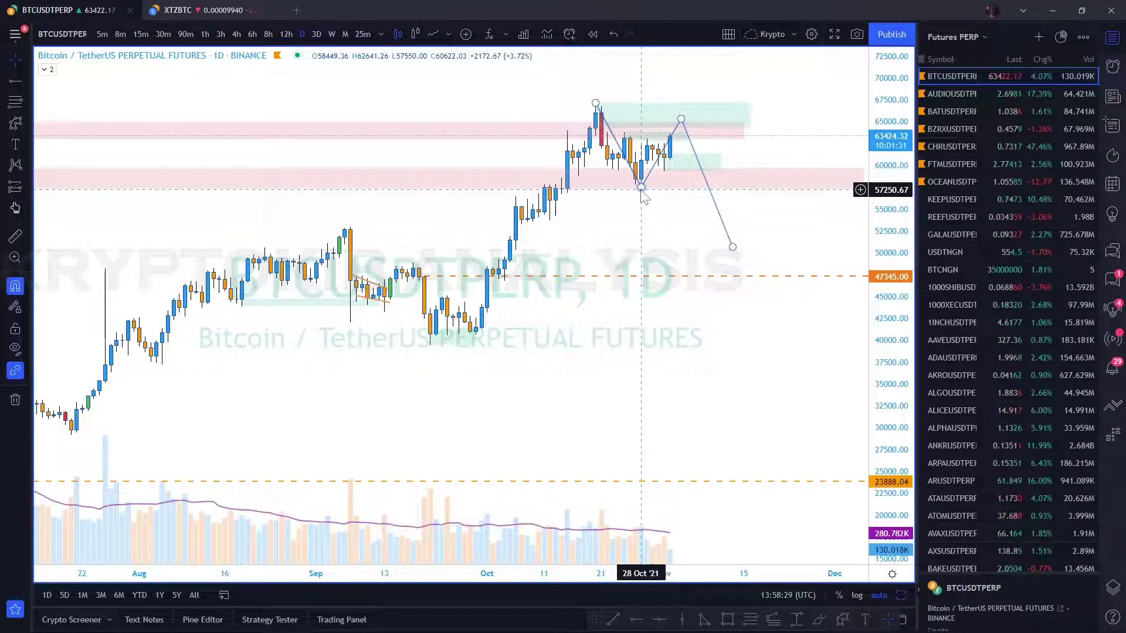
click(640, 189)
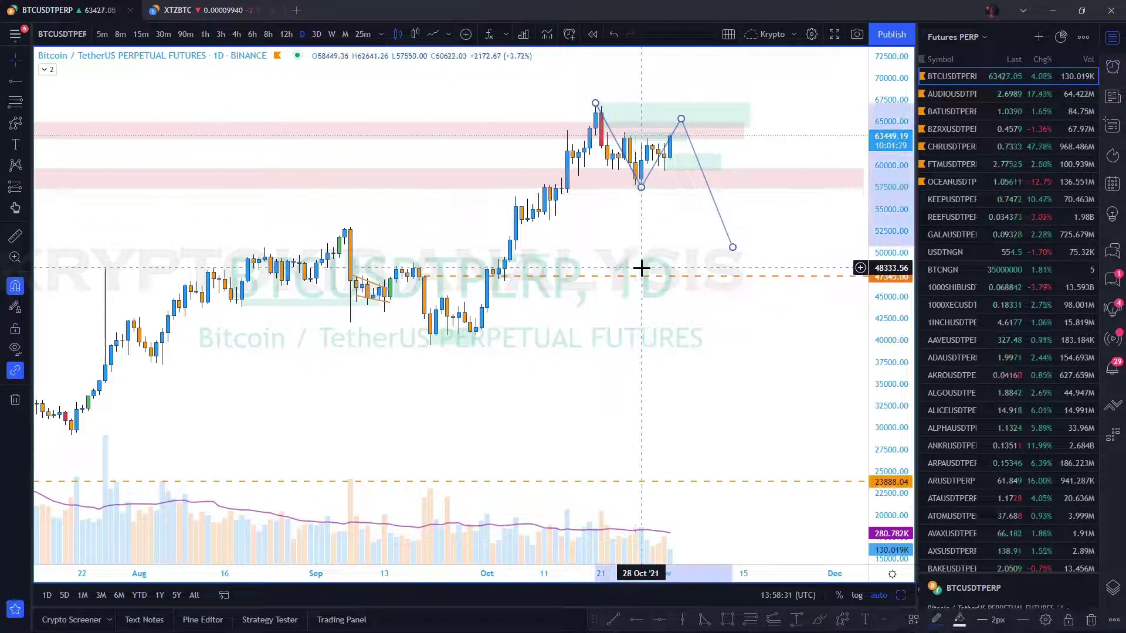
click(599, 297)
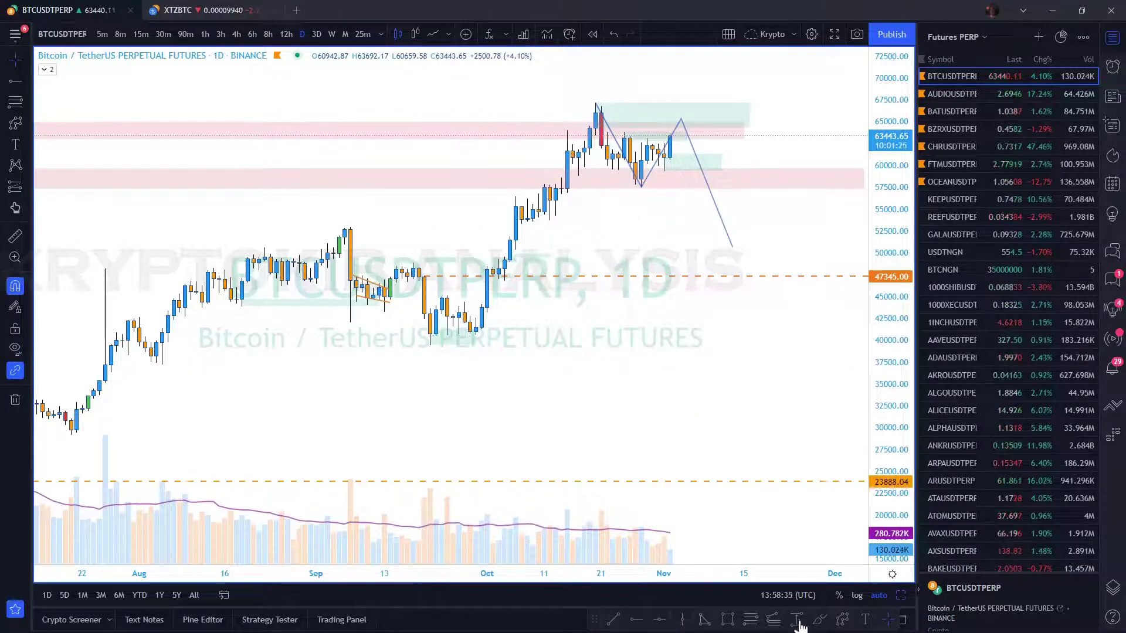
Step: Add a Fibonacci retracement from the 39503 low to the 67150 high, and move the zigzag's end to 0.5
click(751, 621)
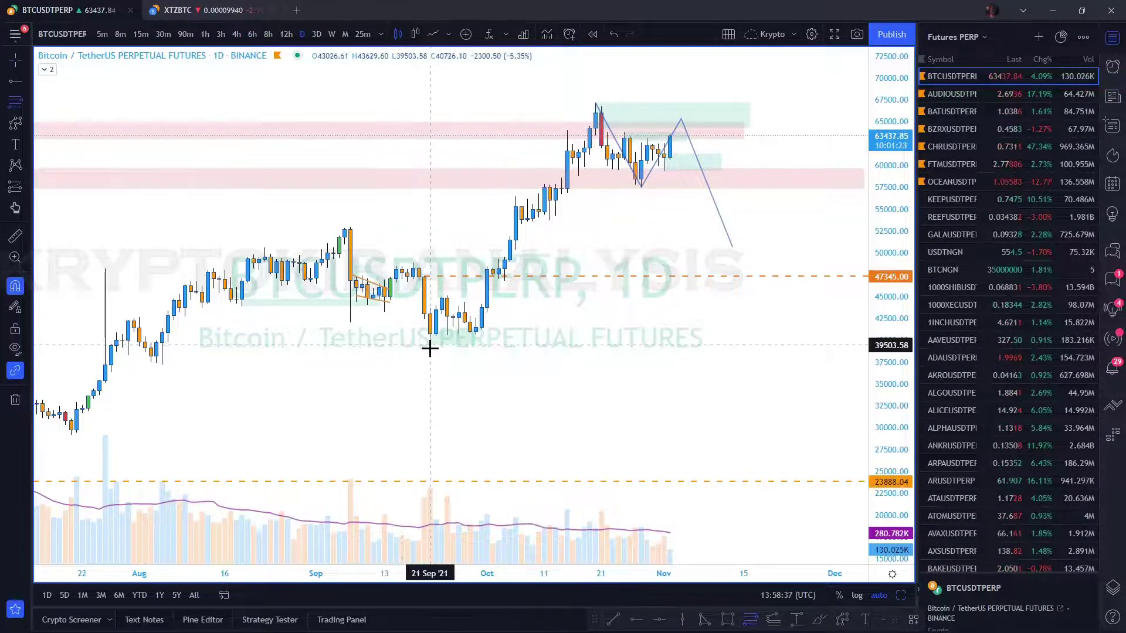
mouse_move(430, 345)
mouse_down()
mouse_move(576, 105)
mouse_move(594, 101)
mouse_up()
click(913, 619)
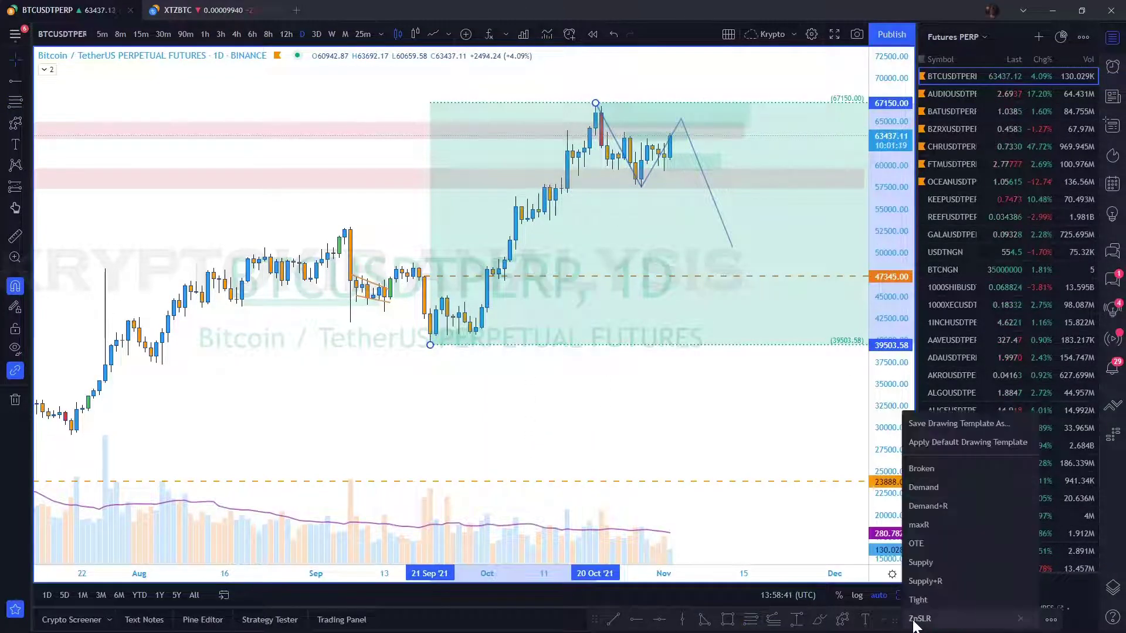
click(924, 442)
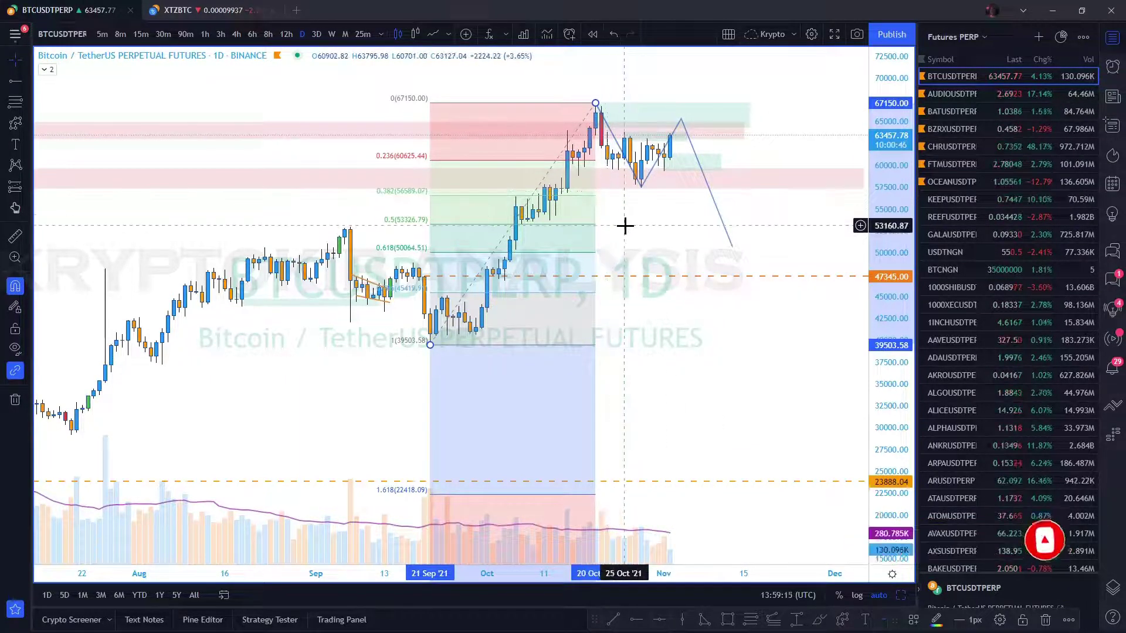
drag(733, 247, 728, 231)
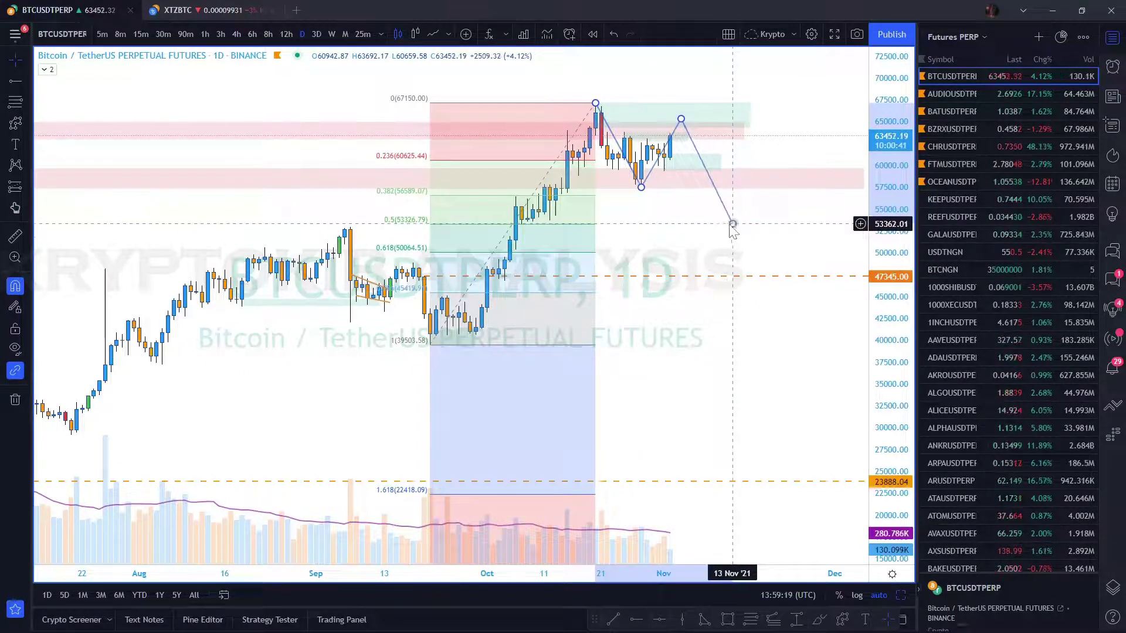
click(732, 229)
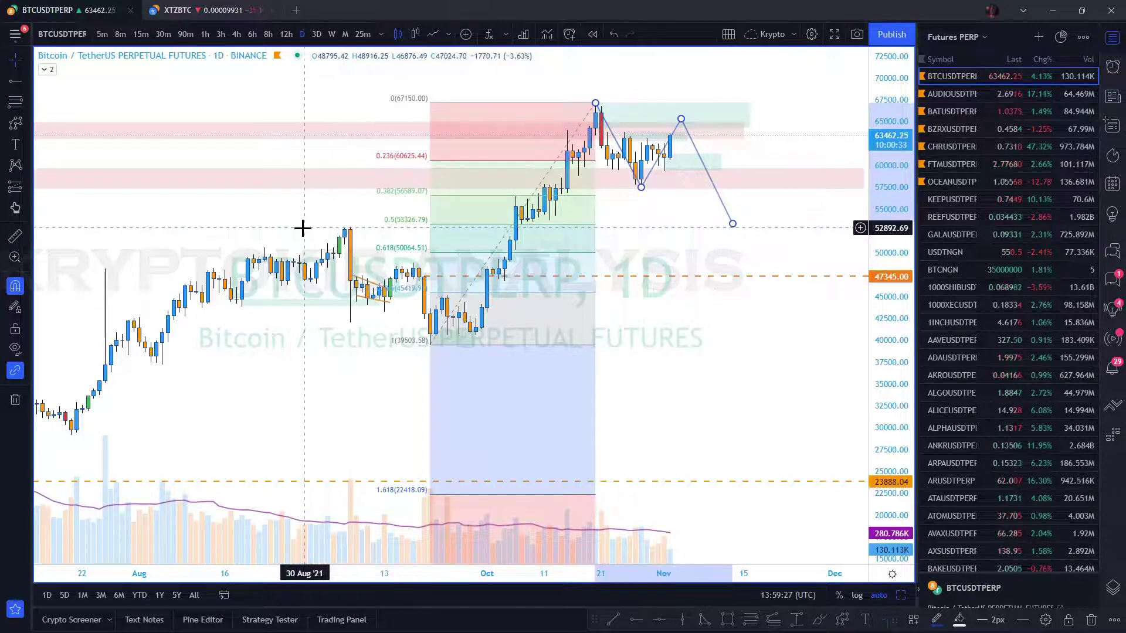
Step: Raise the projection's peak toward 72,000, then delete the projected path and the Fibonacci retracement
scroll(303, 228, down, 5)
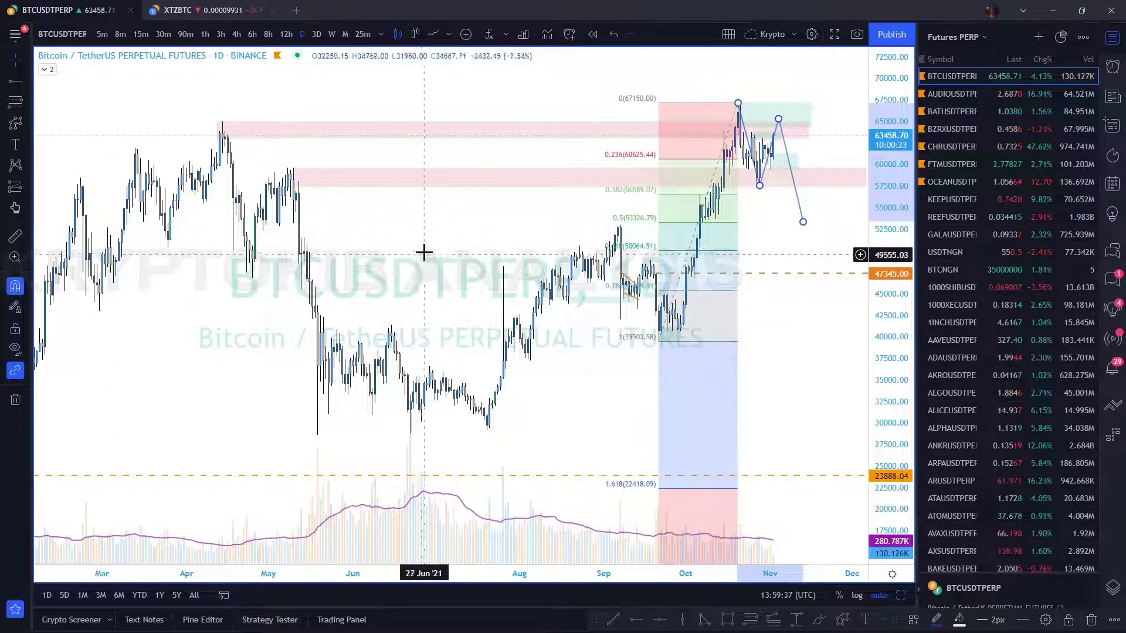
scroll(423, 253, up, 3)
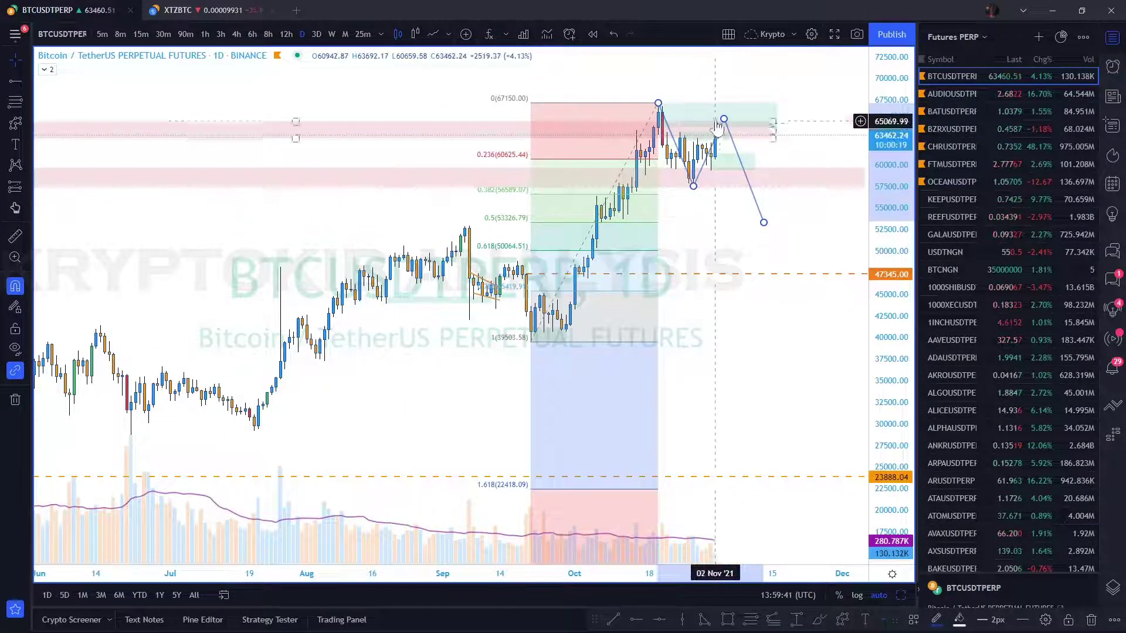
drag(725, 122, 733, 56)
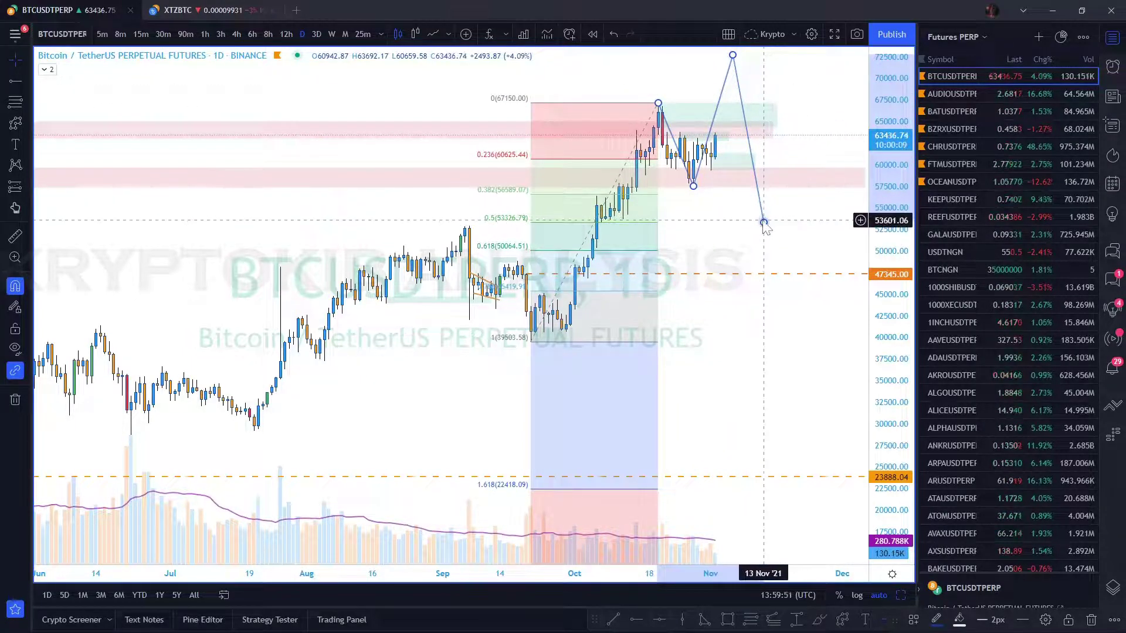
key(Delete)
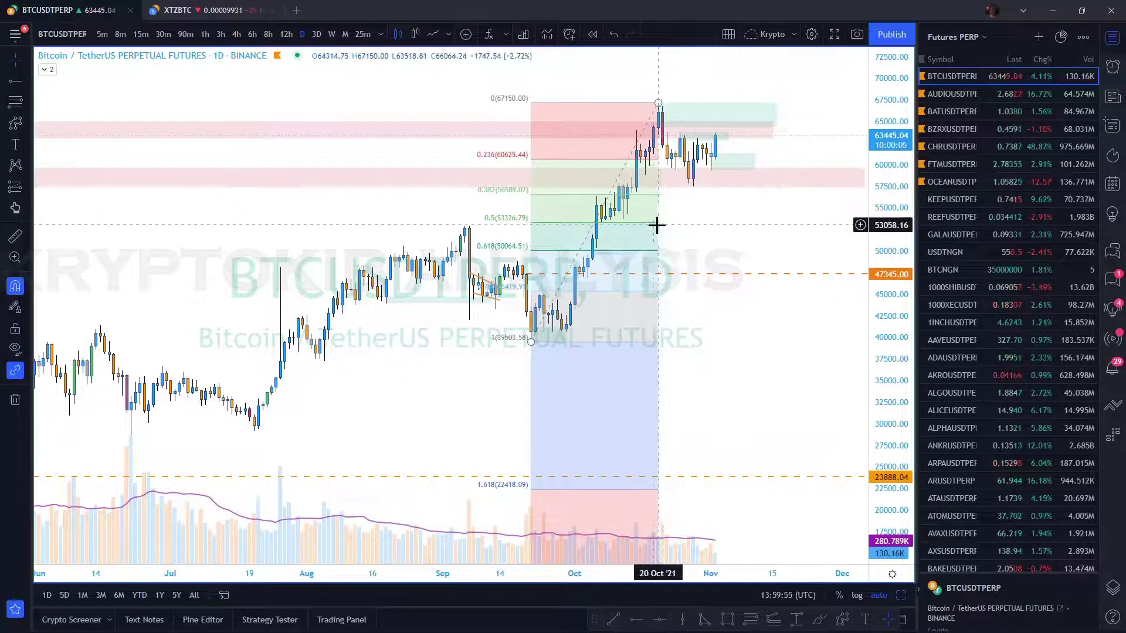
key(Delete)
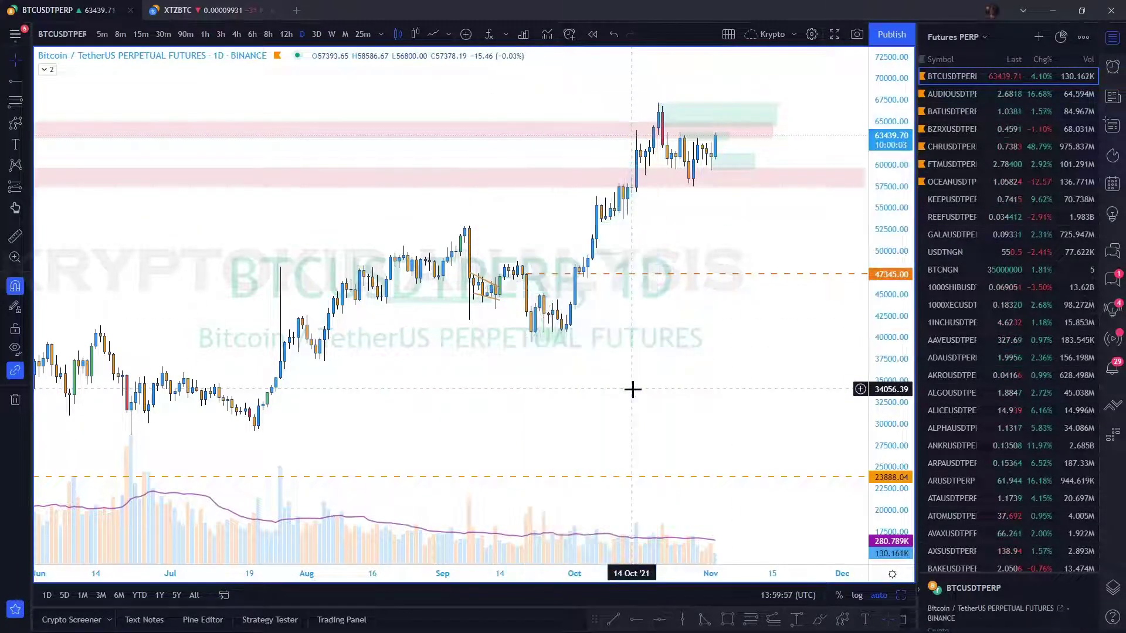
scroll(439, 382, down, 5)
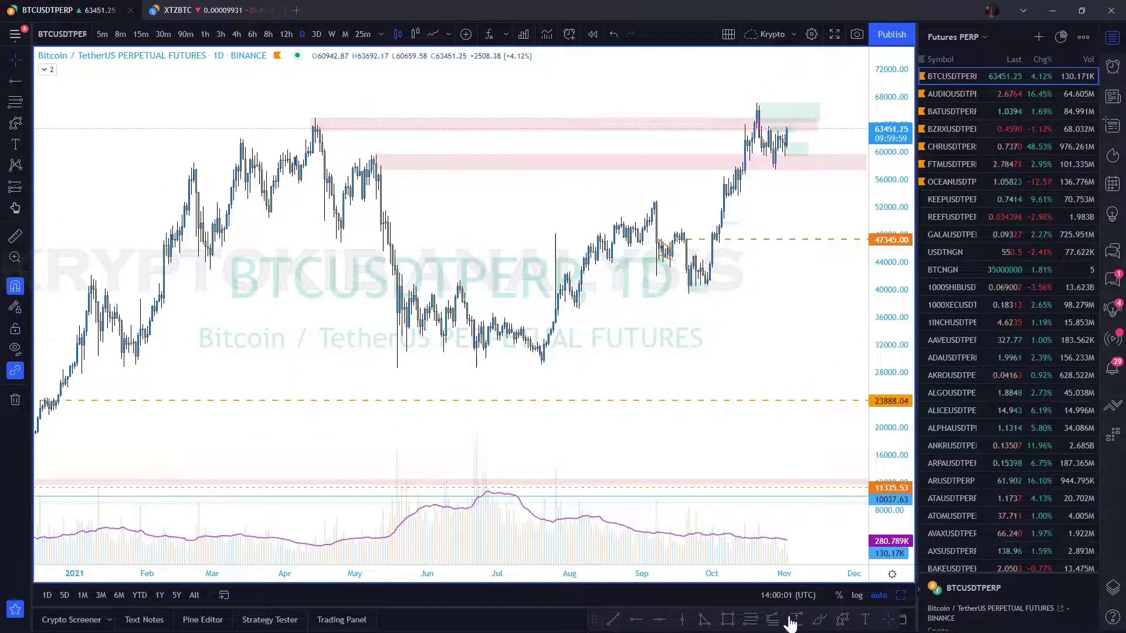
click(752, 625)
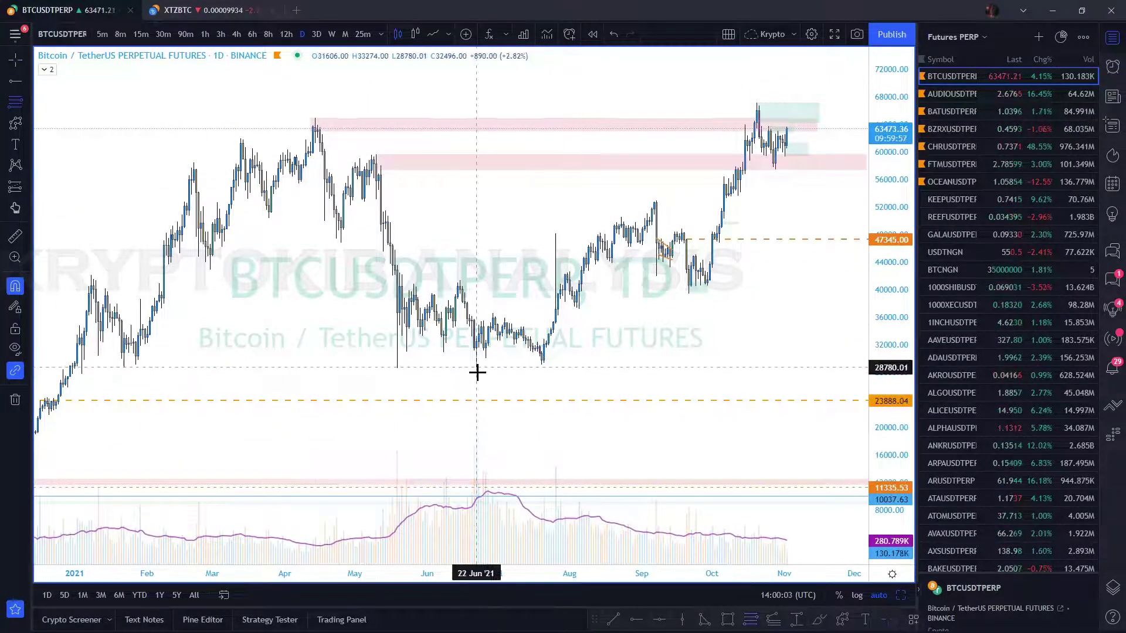
click(397, 371)
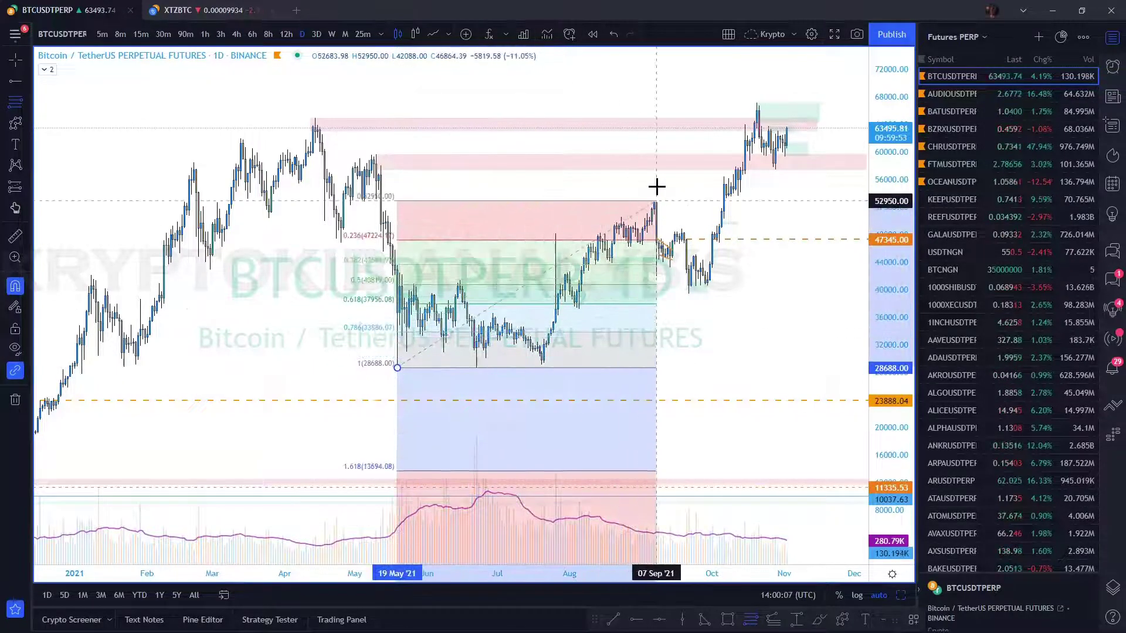
click(656, 187)
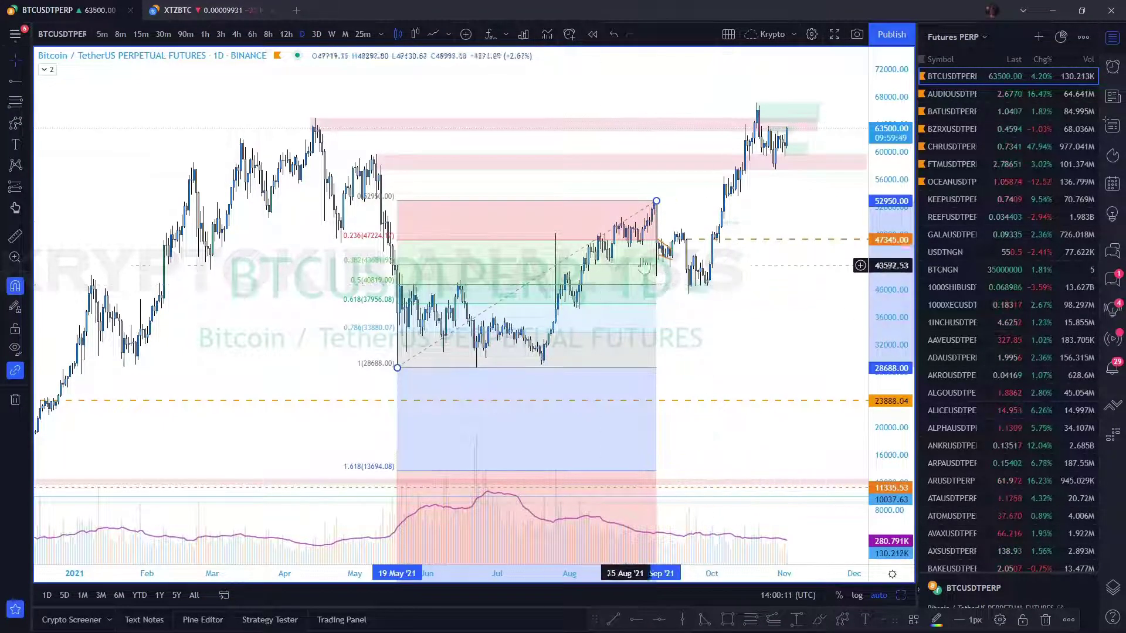
key(Delete)
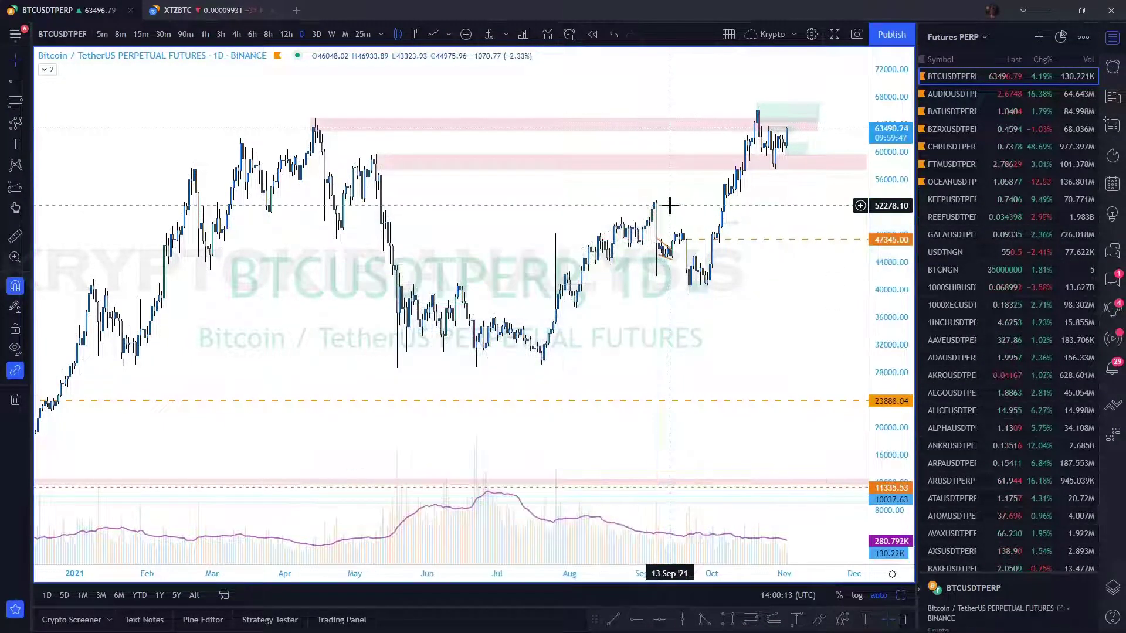
scroll(637, 395, up, 5)
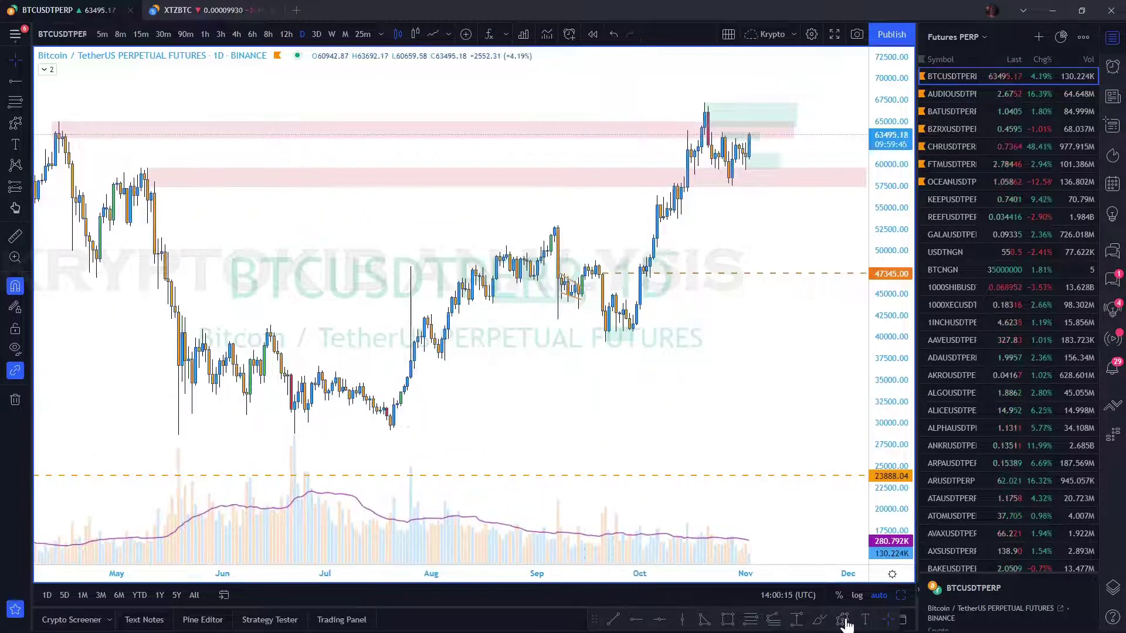
Step: Brush a cyan freehand oval around the May–September range with a small mark inside
click(819, 619)
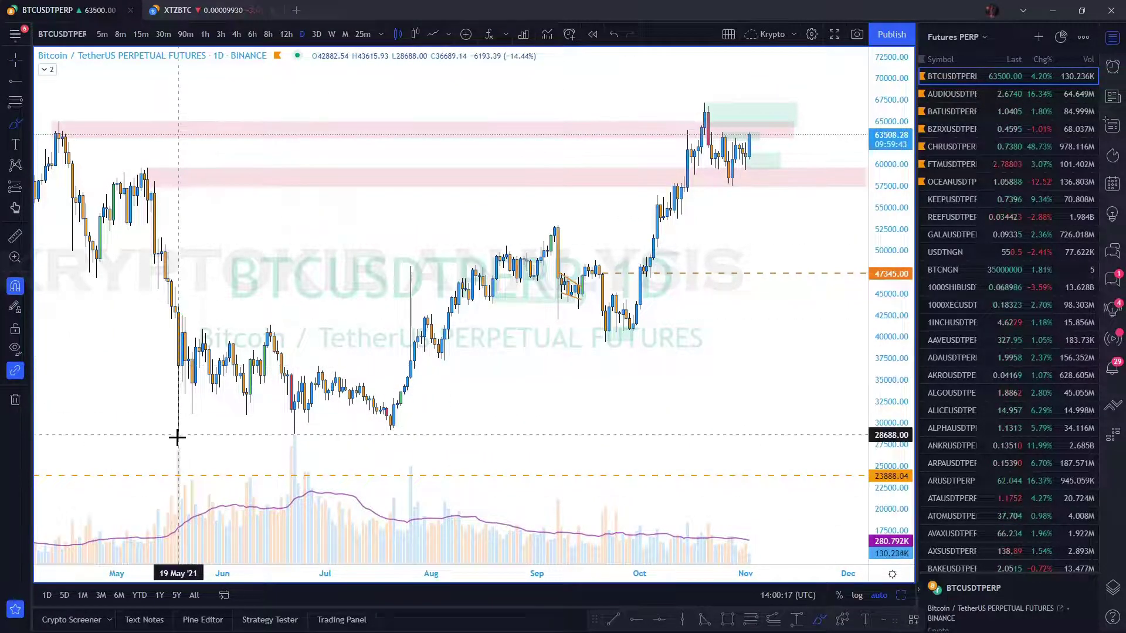
mouse_move(177, 434)
mouse_down()
mouse_move(275, 301)
mouse_move(659, 243)
mouse_move(567, 388)
mouse_move(192, 427)
mouse_move(589, 230)
mouse_move(580, 280)
mouse_move(605, 353)
mouse_up()
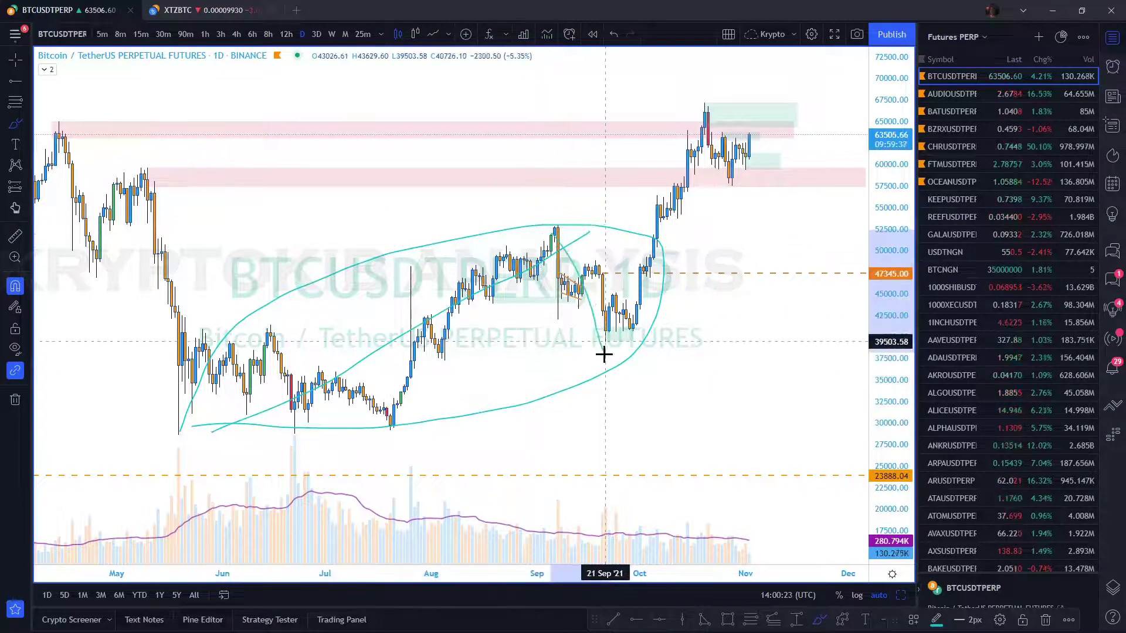
mouse_move(531, 317)
mouse_down()
mouse_move(532, 343)
mouse_move(551, 348)
mouse_up()
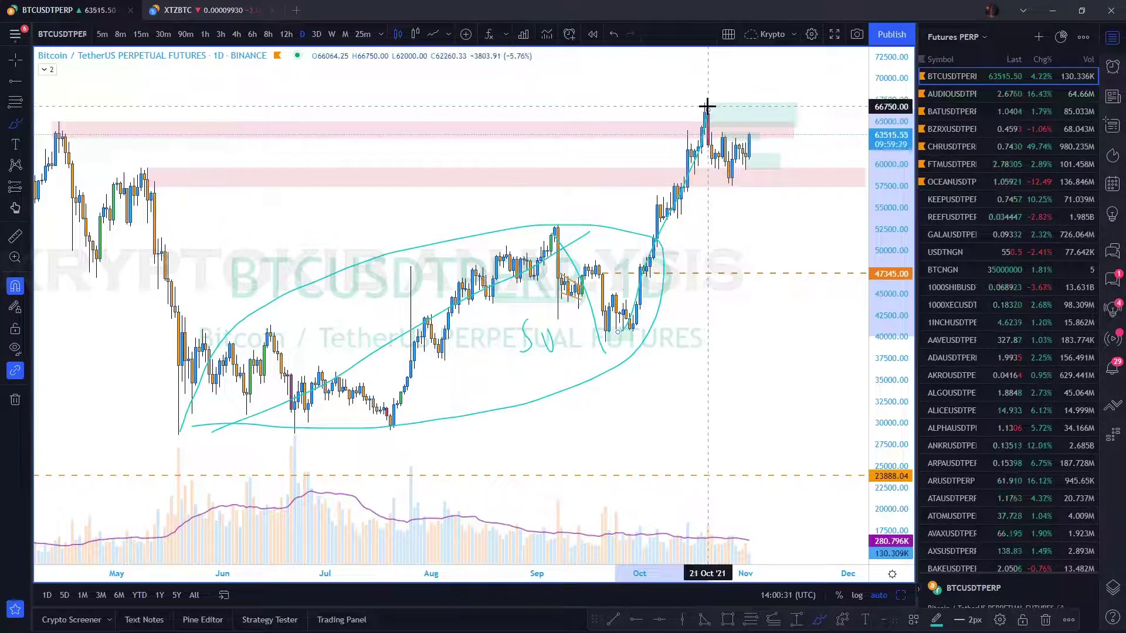
Step: Sketch cyan strokes around the October high and a projected rise to 72,000 then drop to 55,500, undoing the last
drag(706, 106, 729, 178)
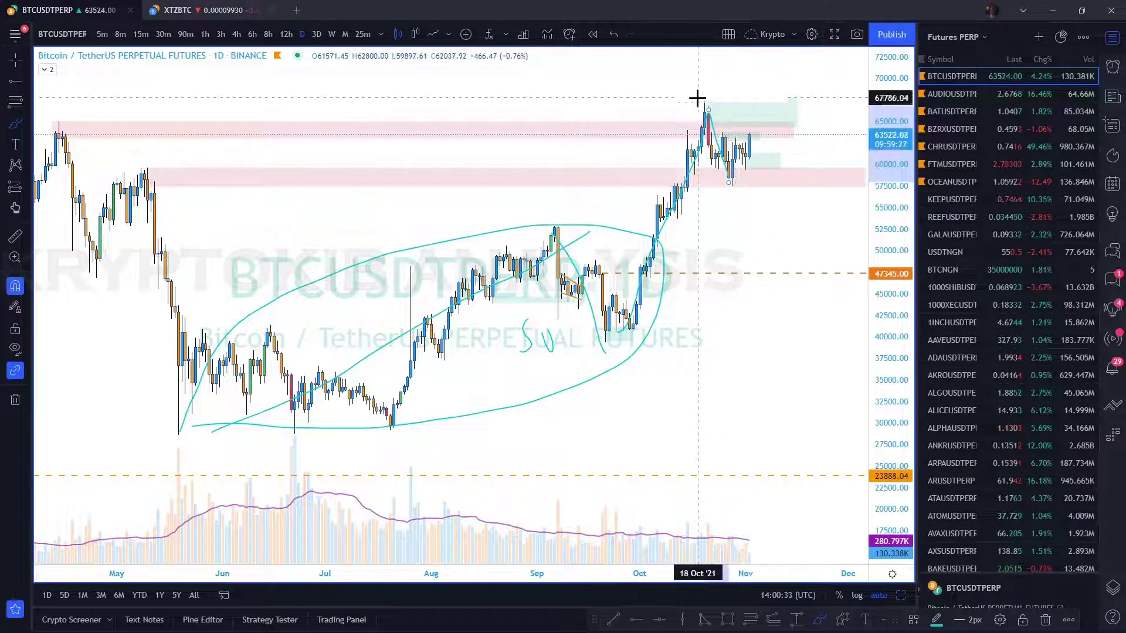
mouse_move(683, 96)
mouse_down()
mouse_move(716, 100)
mouse_move(704, 101)
mouse_up()
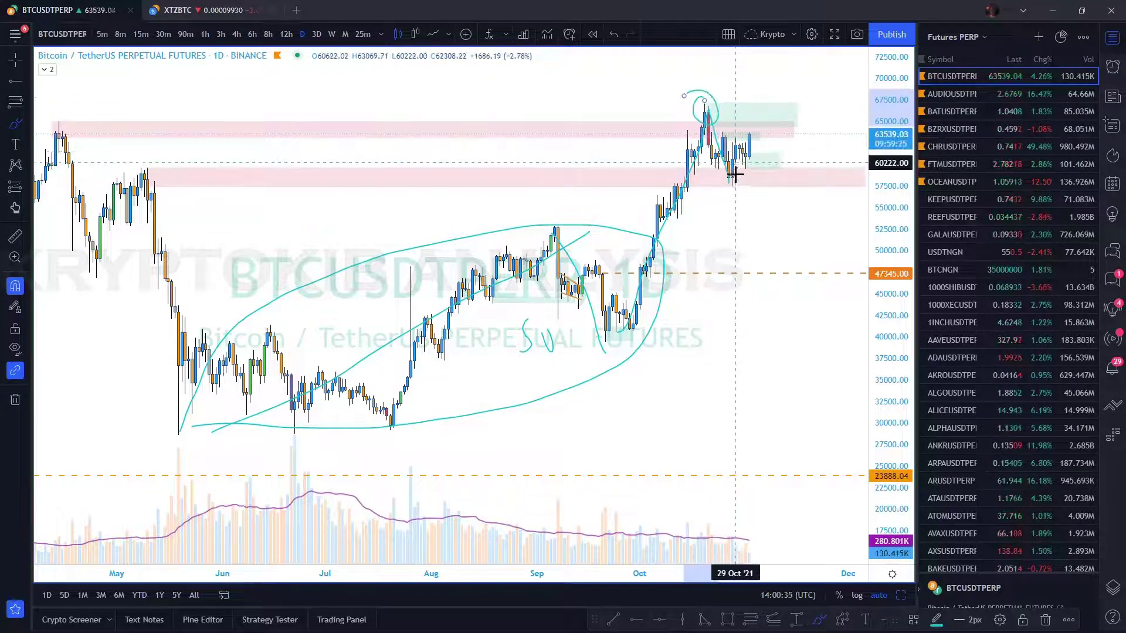
drag(733, 170, 761, 73)
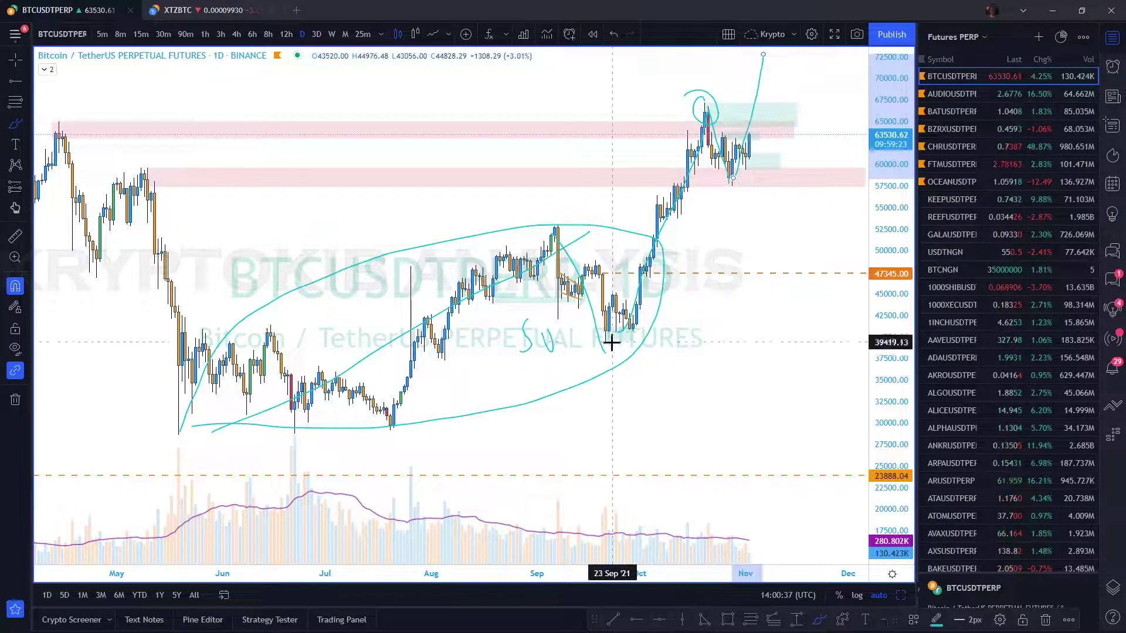
drag(612, 335, 771, 58)
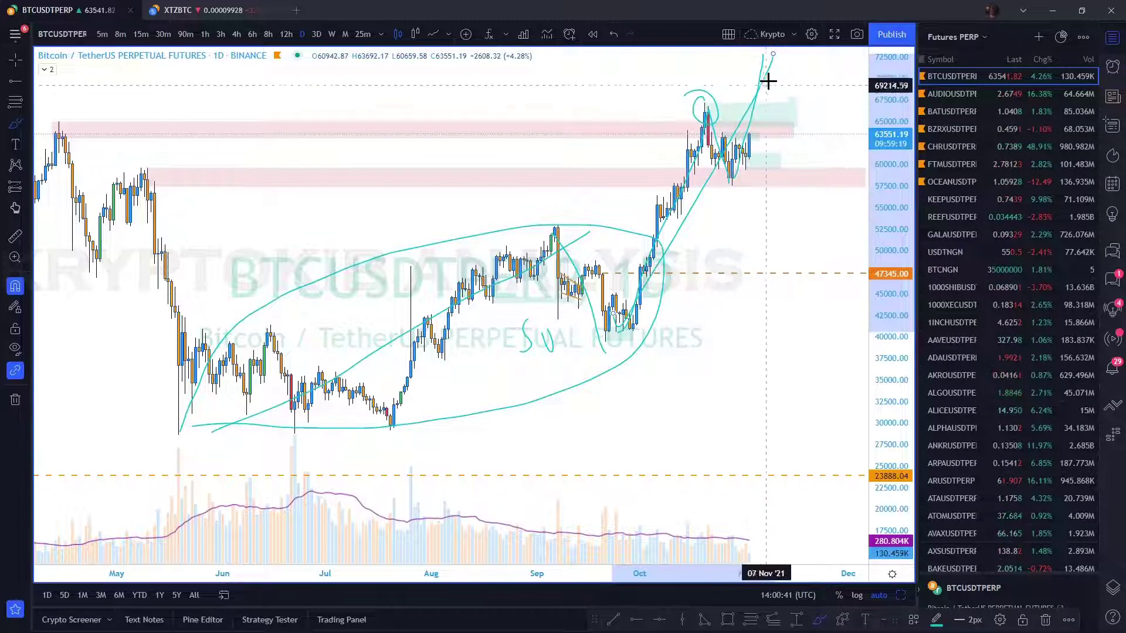
drag(771, 54, 807, 221)
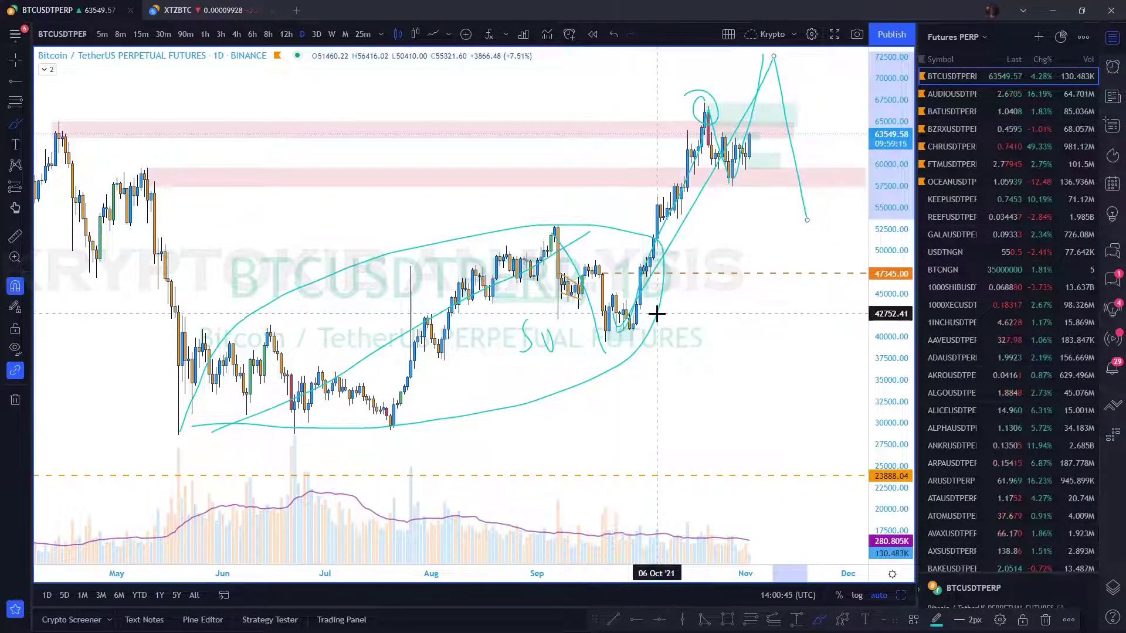
key(ctrl+z)
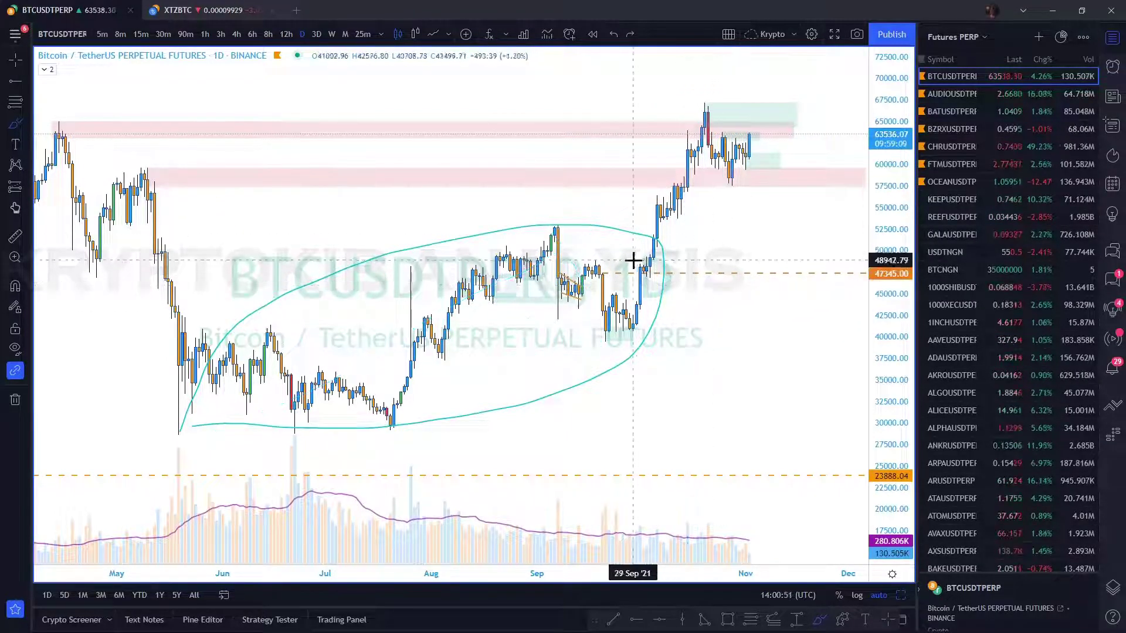
Step: Clear all cyan drawings and brush a two-curve projected drop toward 53,000
key(ctrl+alt+h)
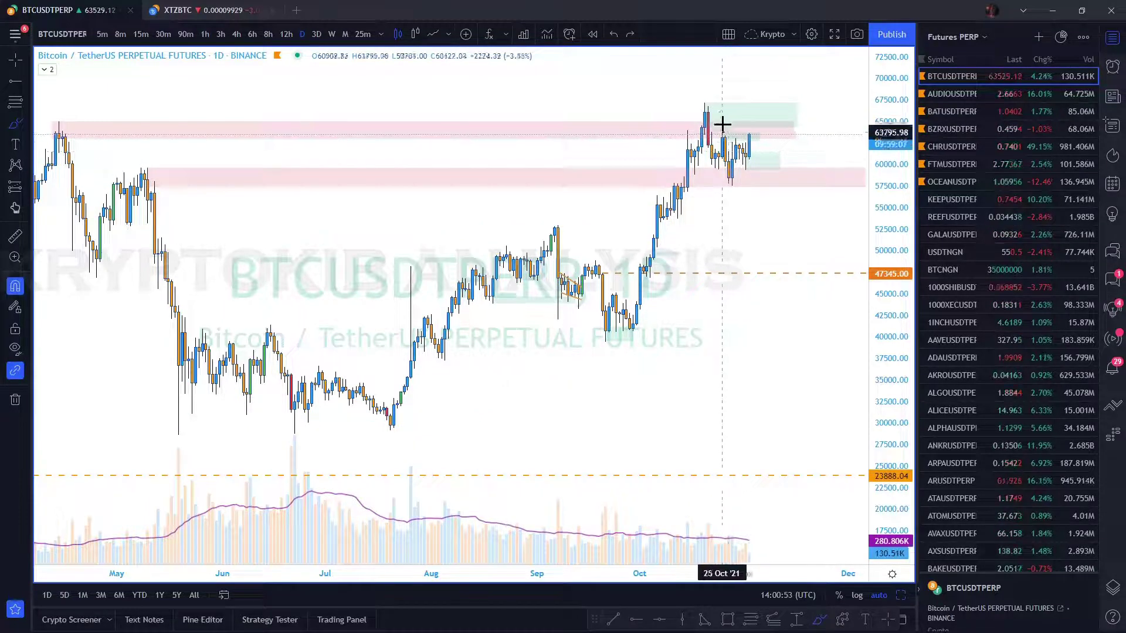
drag(756, 143, 784, 234)
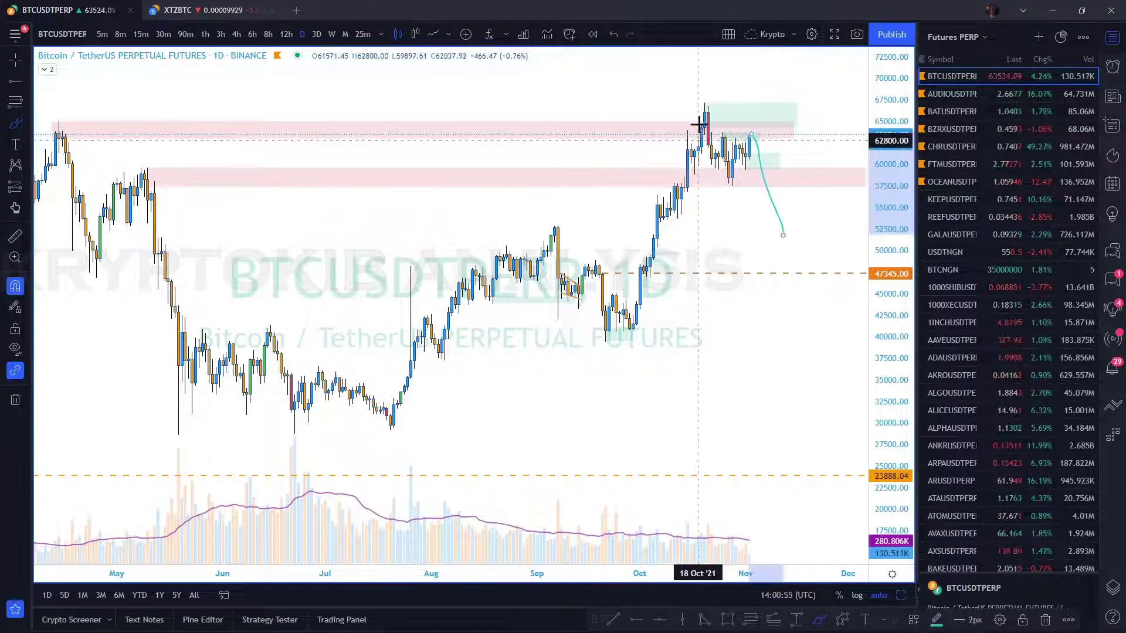
mouse_move(709, 150)
mouse_down()
mouse_move(732, 192)
mouse_move(746, 130)
mouse_move(783, 252)
mouse_up()
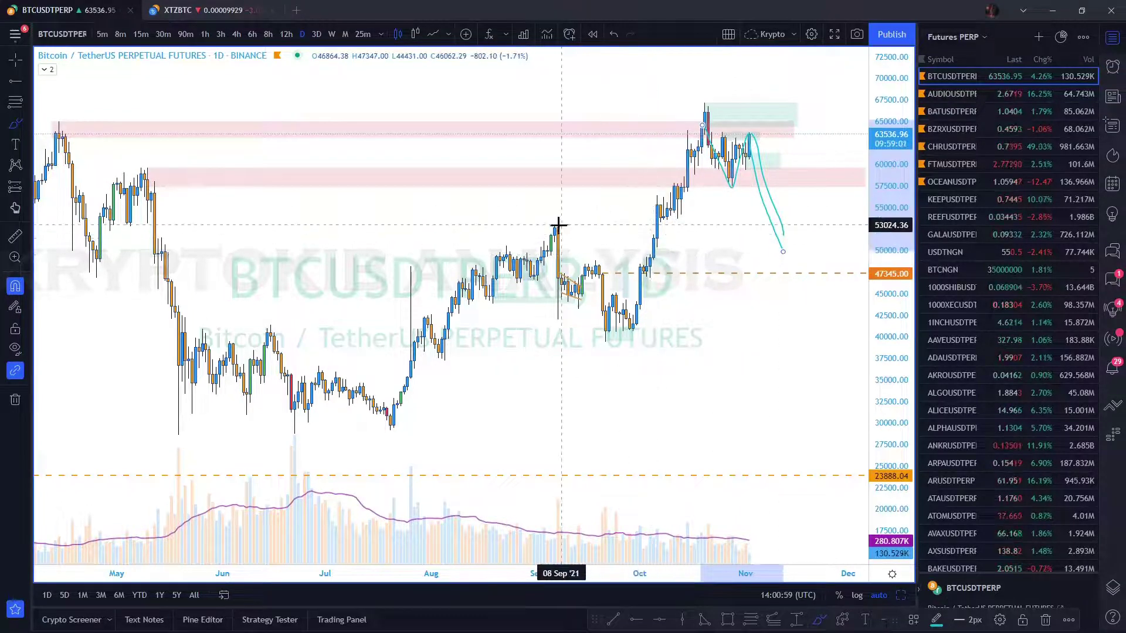
Step: Draw cyan levels near 52,500, 51,500, 47,000 and 40,000 plus a rising line, undoing the last
drag(556, 228, 800, 228)
drag(554, 236, 827, 236)
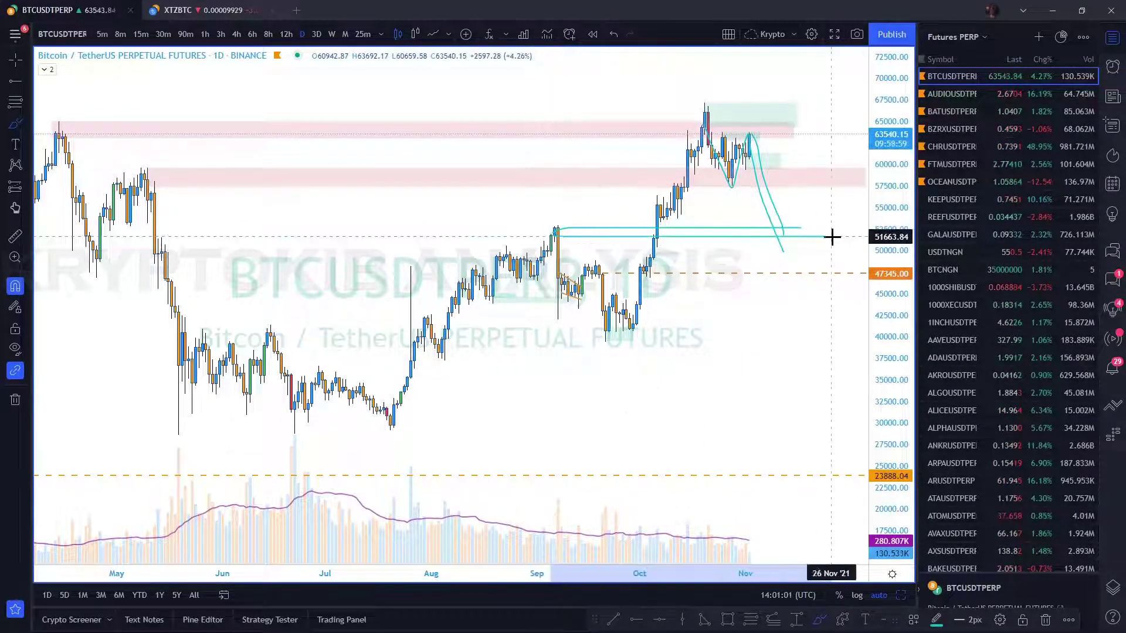
drag(648, 267, 848, 265)
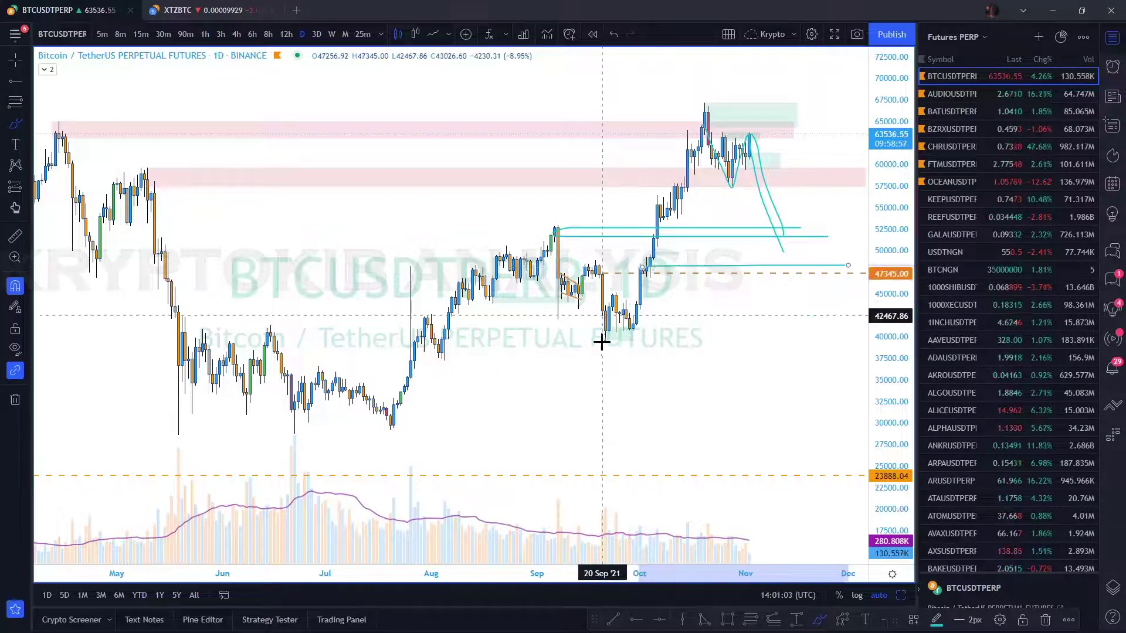
drag(623, 337, 864, 337)
mouse_move(613, 306)
mouse_down()
mouse_move(807, 311)
mouse_move(841, 74)
mouse_up()
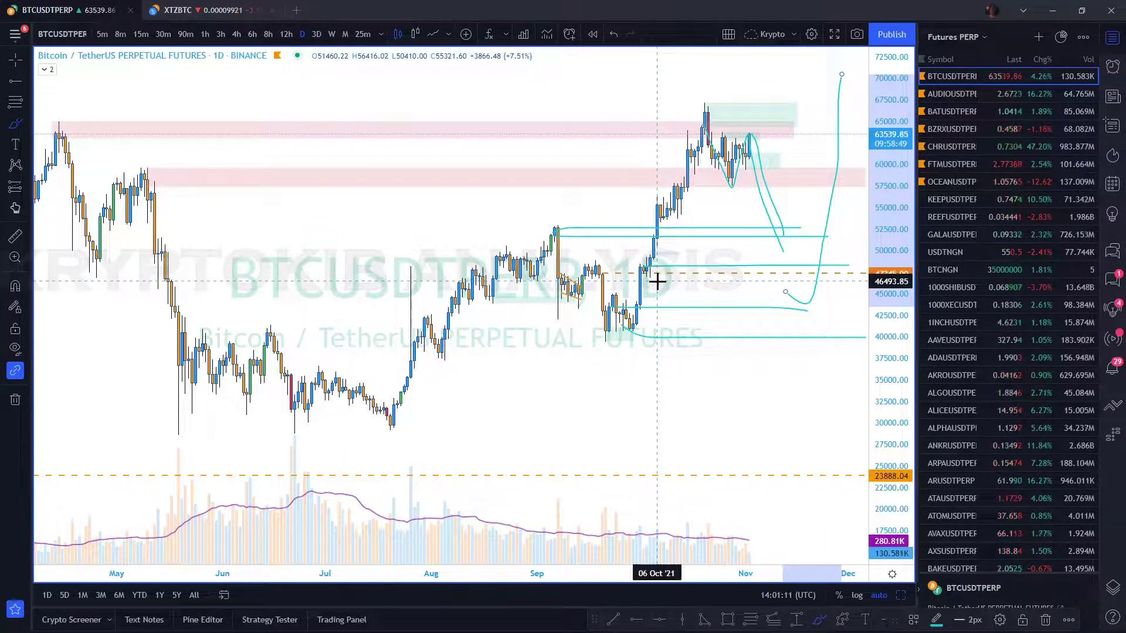
key(ctrl+z)
key(ctrl+z)
key(ctrl+z)
key(ctrl+z)
key(ctrl+z)
key(ctrl+z)
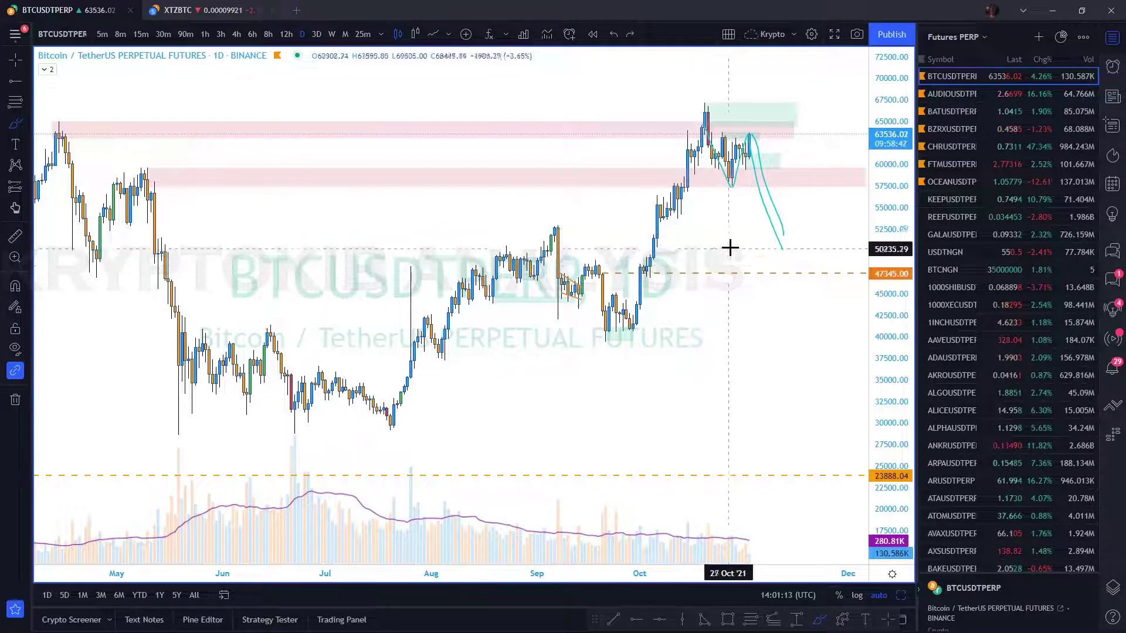
Step: Brush rising, flat and V-shaped cyan strokes from the last candle, then undo every remaining cyan stroke
key(ctrl+z)
drag(747, 135, 764, 63)
drag(748, 151, 817, 150)
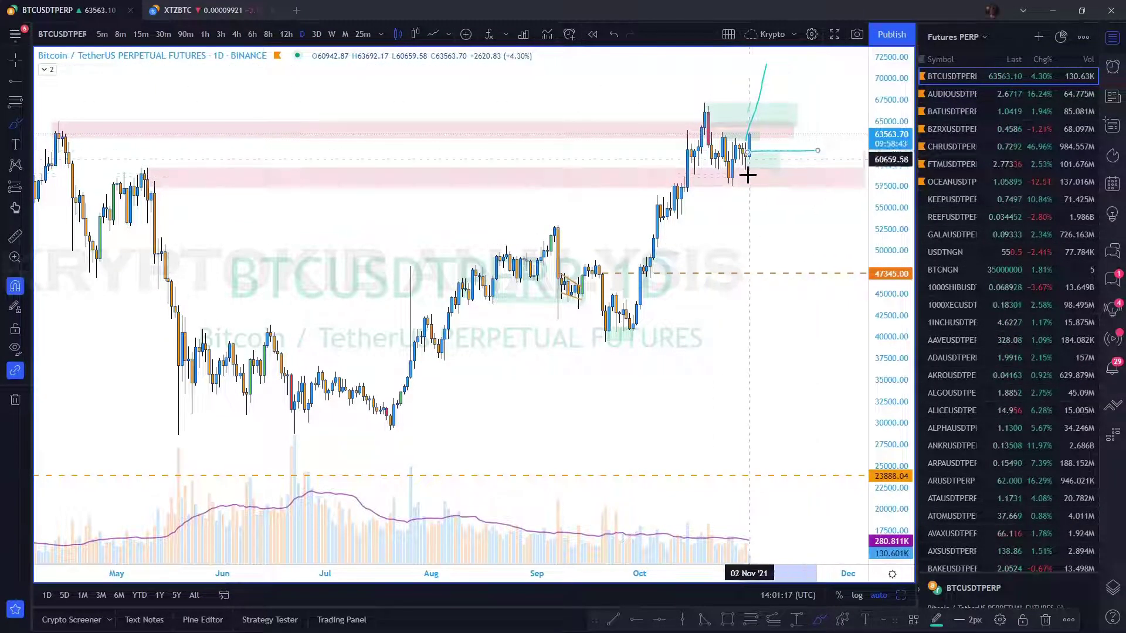
drag(747, 173, 831, 171)
mouse_move(762, 68)
mouse_down()
mouse_move(784, 142)
mouse_move(832, 50)
mouse_up()
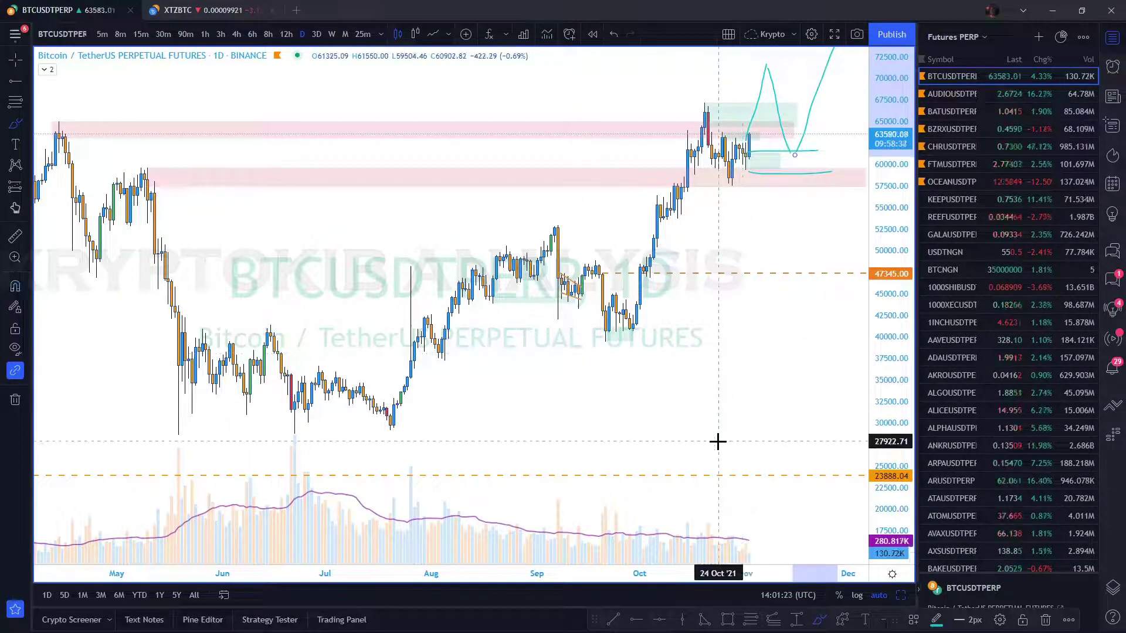
key(ctrl+z)
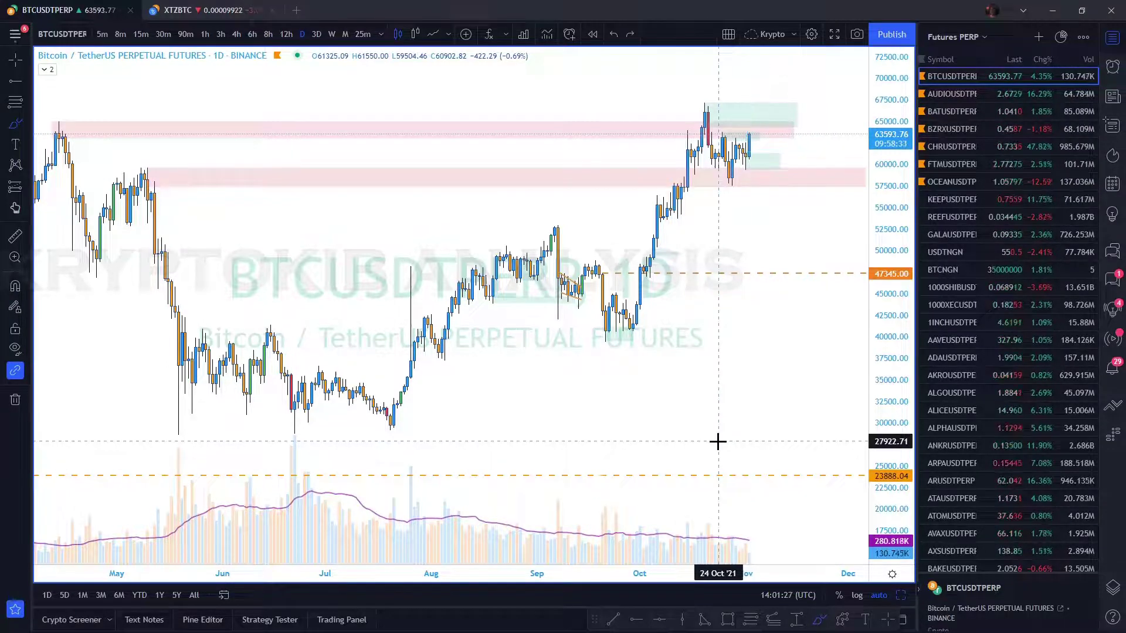
key(ctrl)
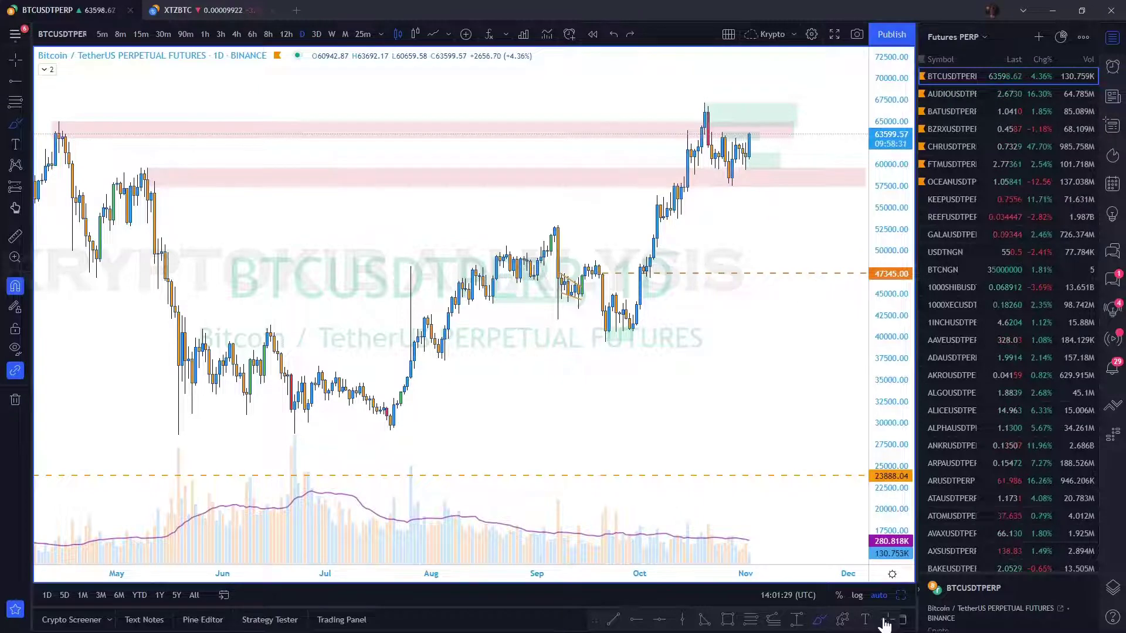
Step: View BTC on the 4-hour timeframe
click(237, 34)
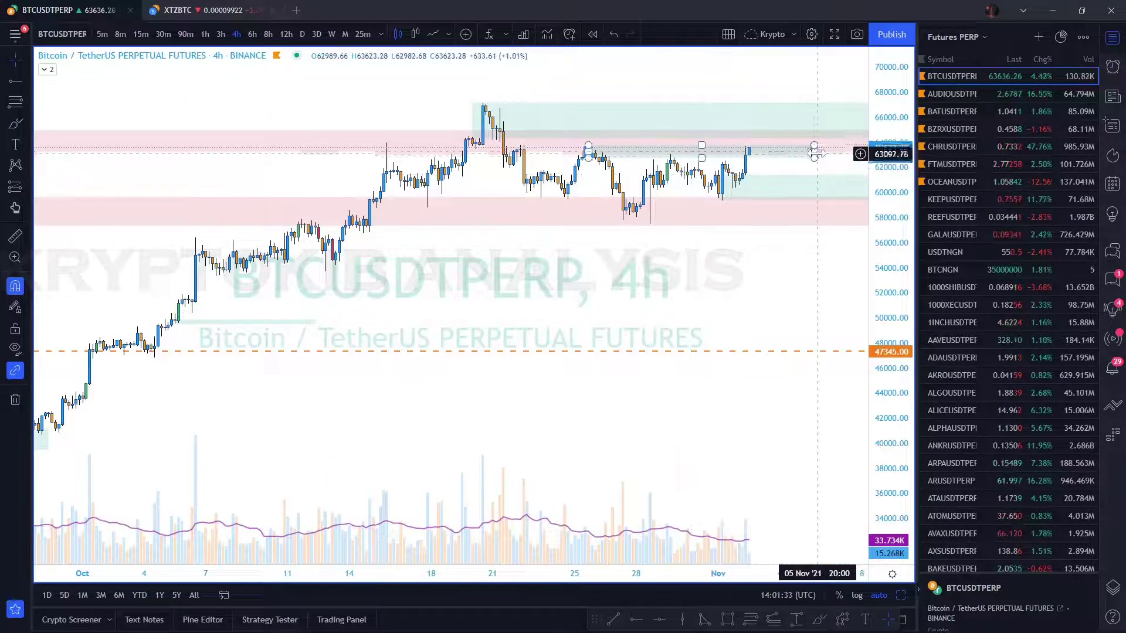
click(815, 153)
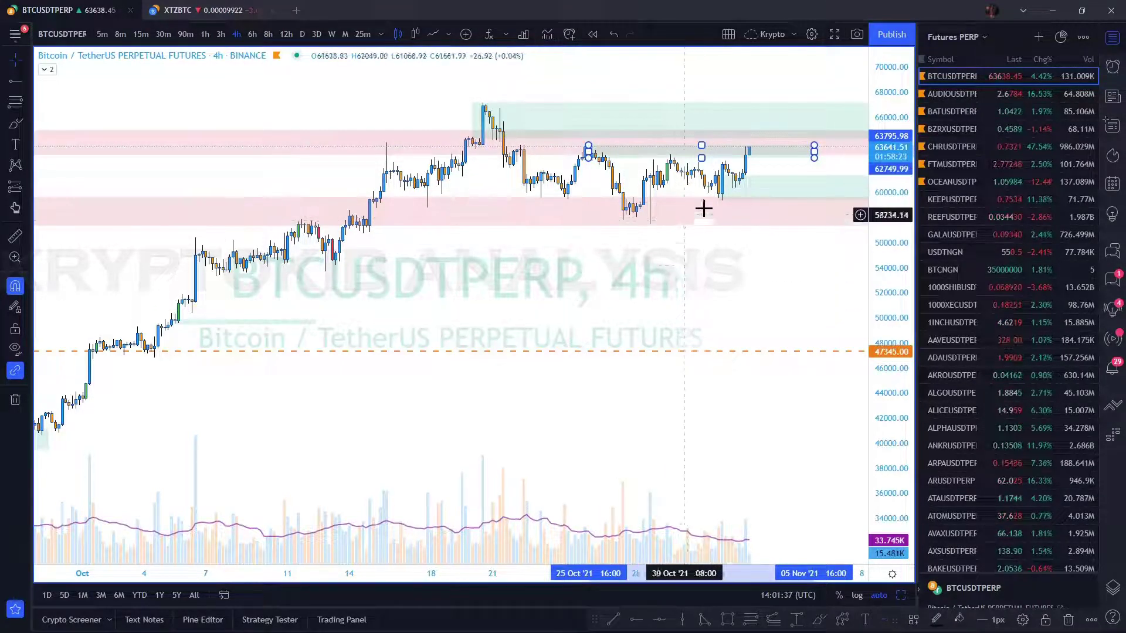
click(681, 302)
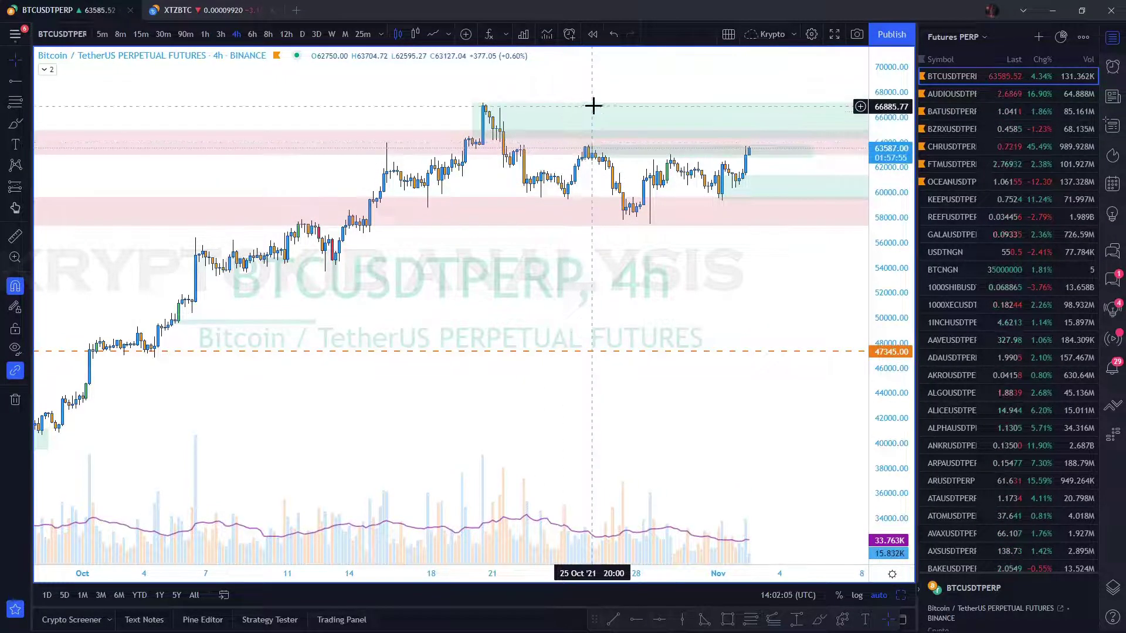
Step: Shrink the top green zone to a thin band at the 67150 high, then open FTMUSDTPERP
click(476, 147)
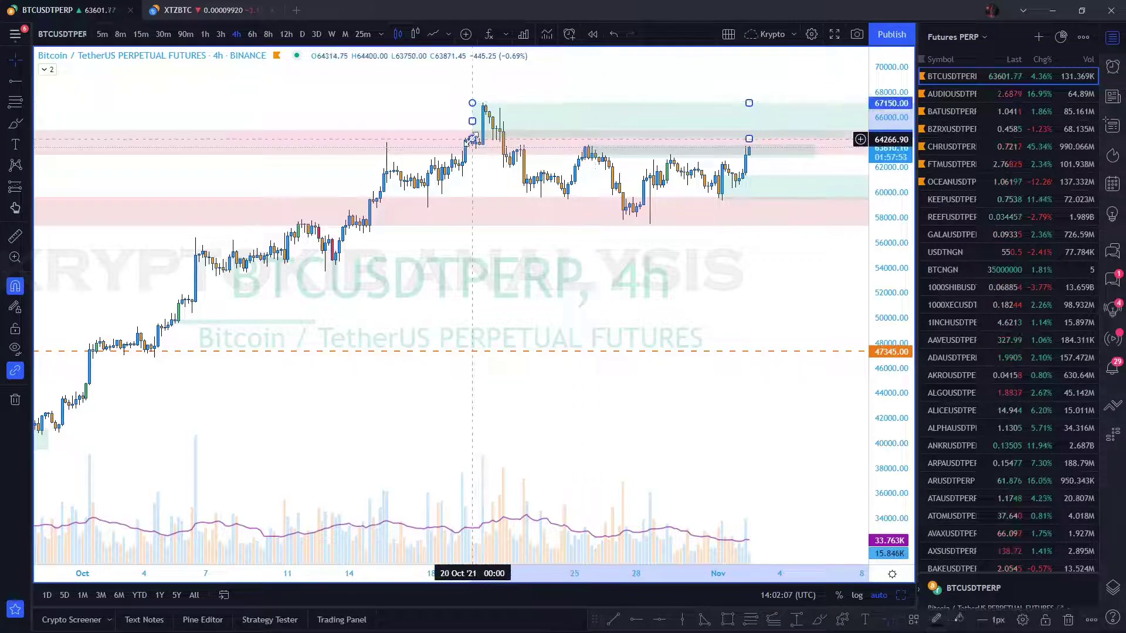
mouse_move(472, 140)
mouse_down()
mouse_move(482, 105)
mouse_move(486, 114)
mouse_up()
click(652, 90)
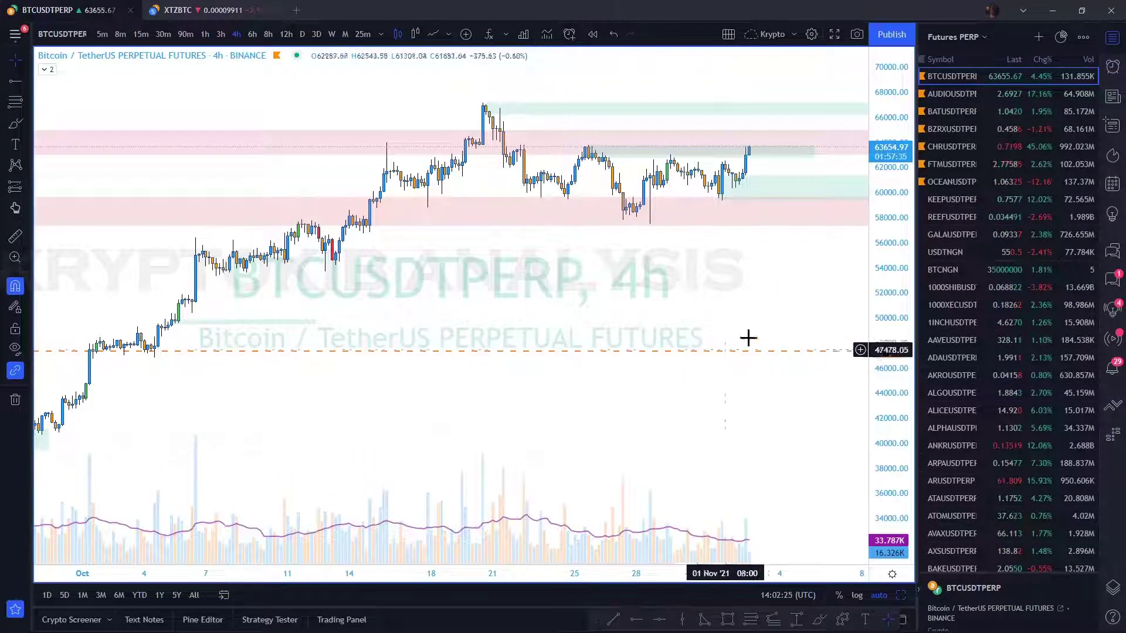
click(950, 169)
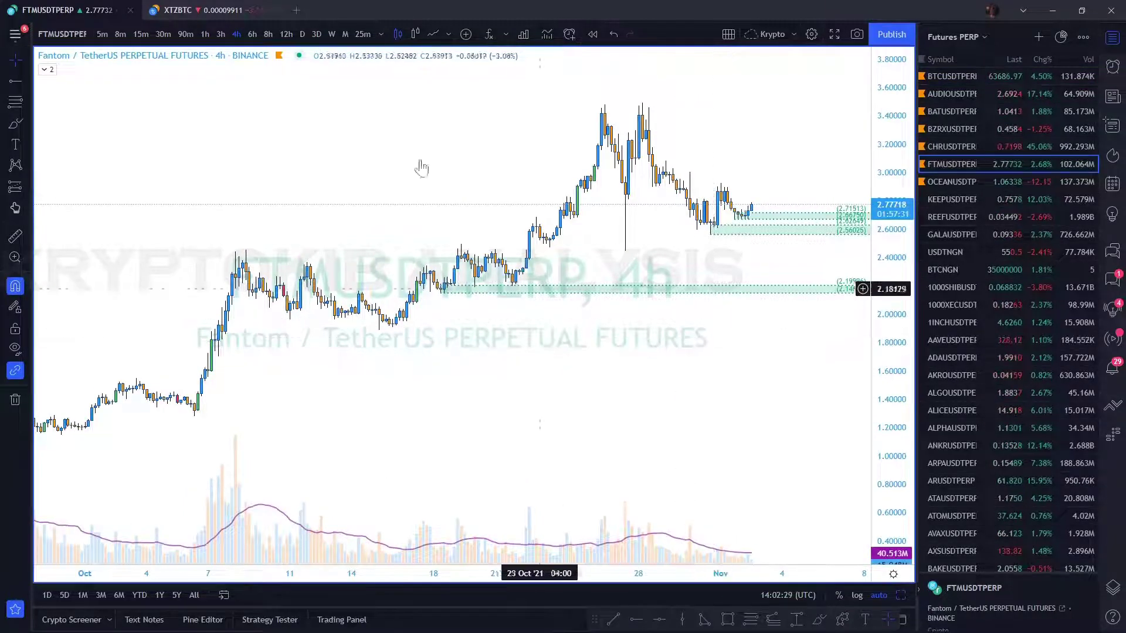
Step: Try 30-minute candles and a brush loop, undo the loop, then set FTM to 15-minute candles
click(165, 35)
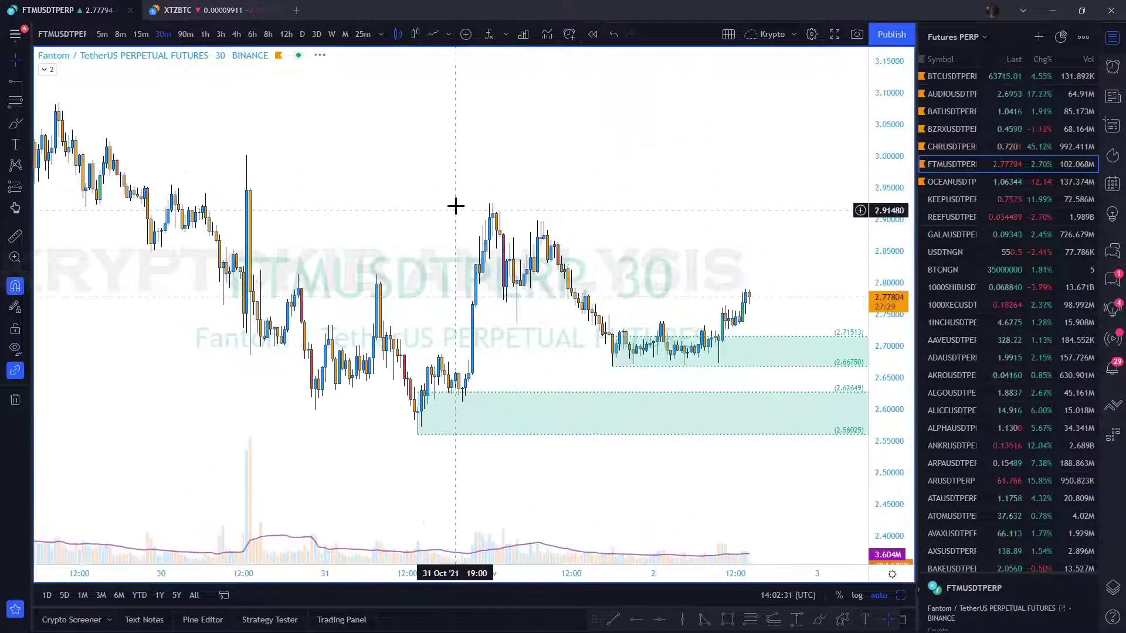
drag(706, 221, 592, 197)
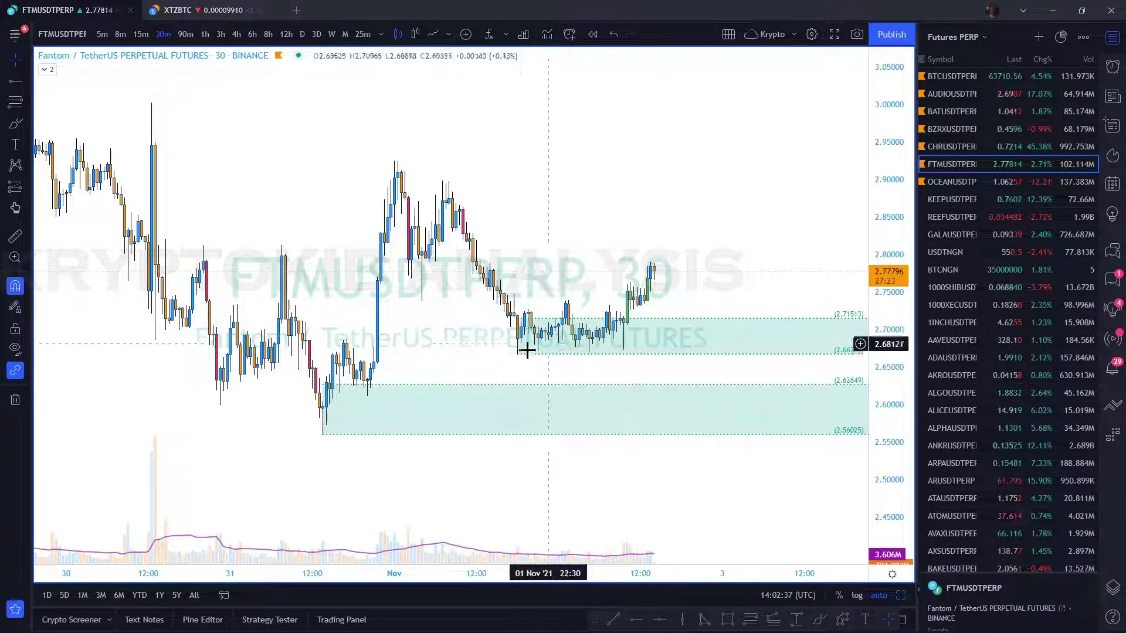
click(819, 620)
mouse_move(497, 349)
mouse_down()
mouse_move(553, 371)
mouse_move(523, 338)
mouse_up()
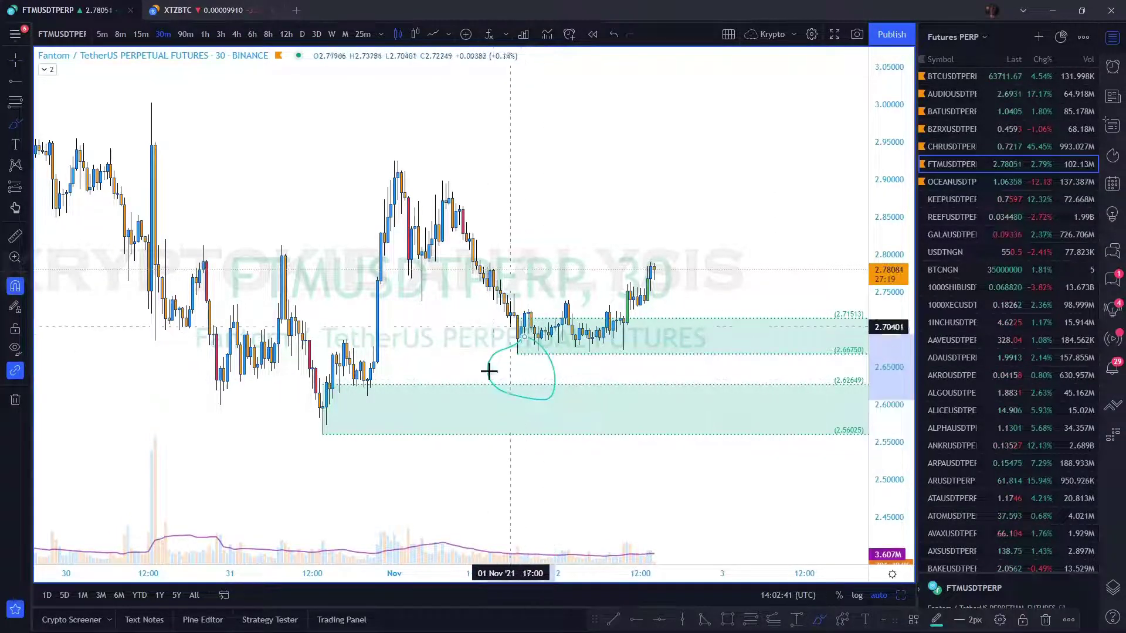
key(ctrl+z)
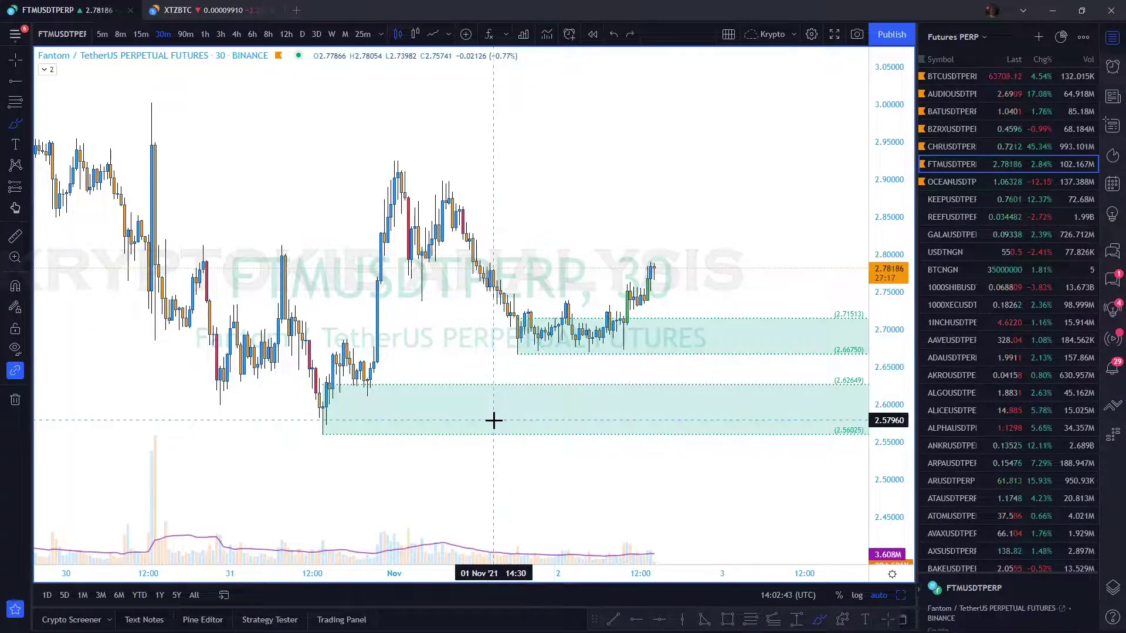
click(140, 34)
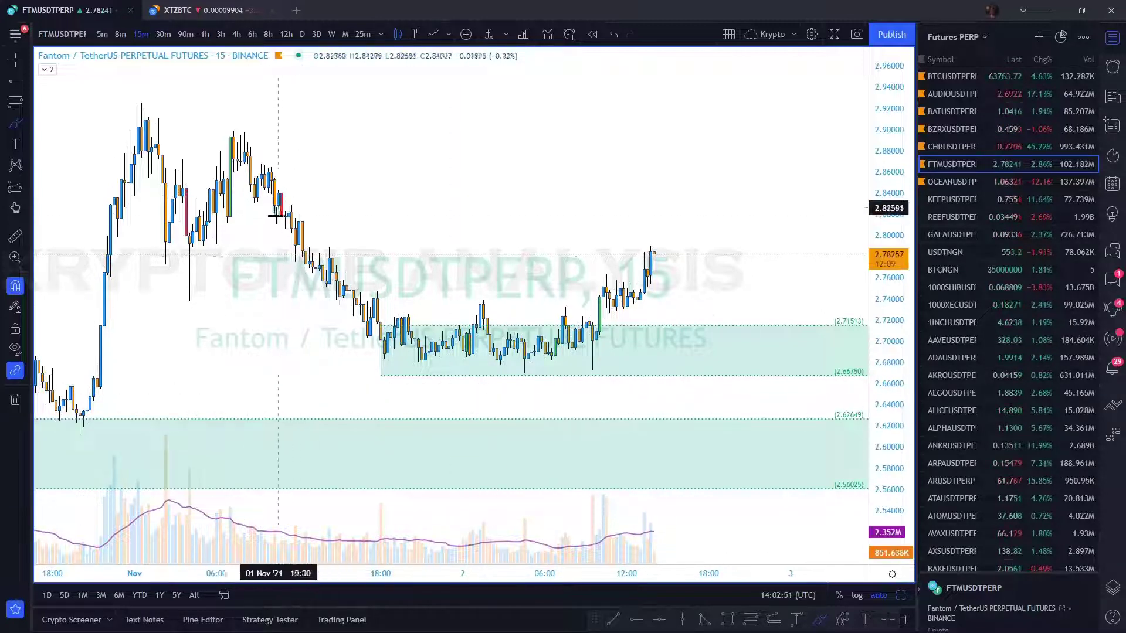
Step: Trace the price path into the range and draw cyan lines along its top and bottom
drag(342, 288, 364, 341)
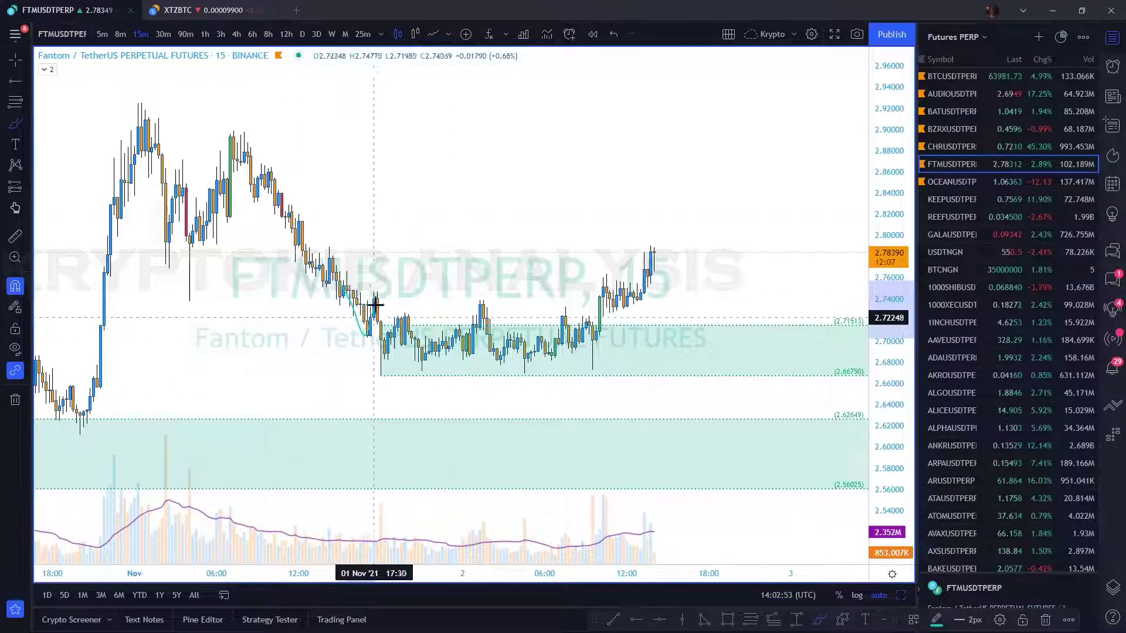
mouse_move(378, 301)
mouse_down()
mouse_move(383, 375)
mouse_move(404, 317)
mouse_up()
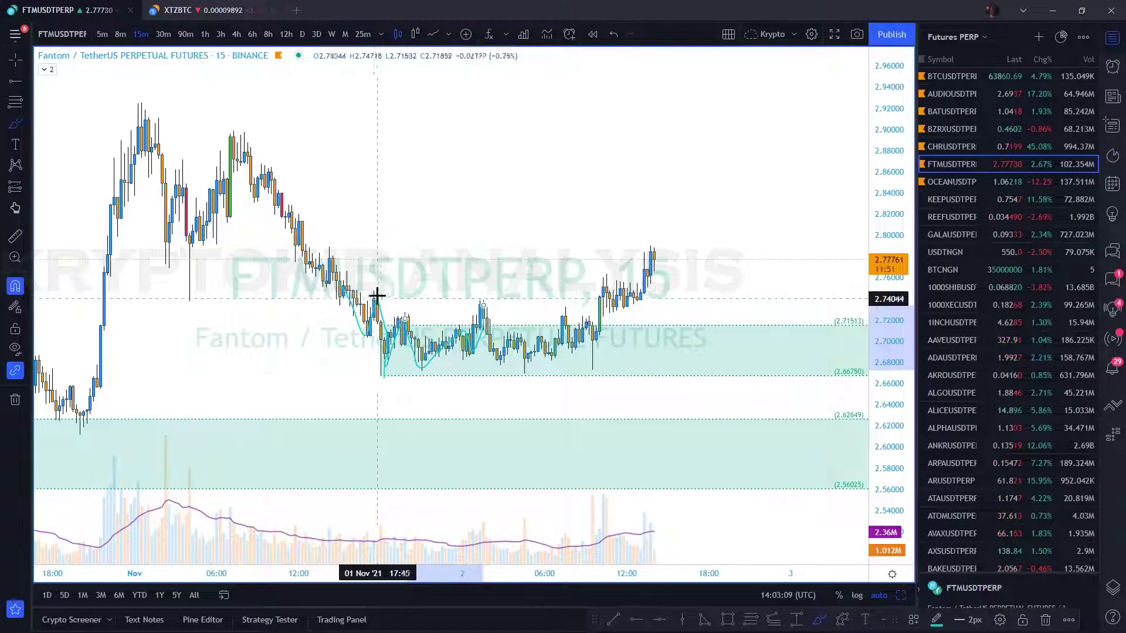
drag(373, 293, 515, 291)
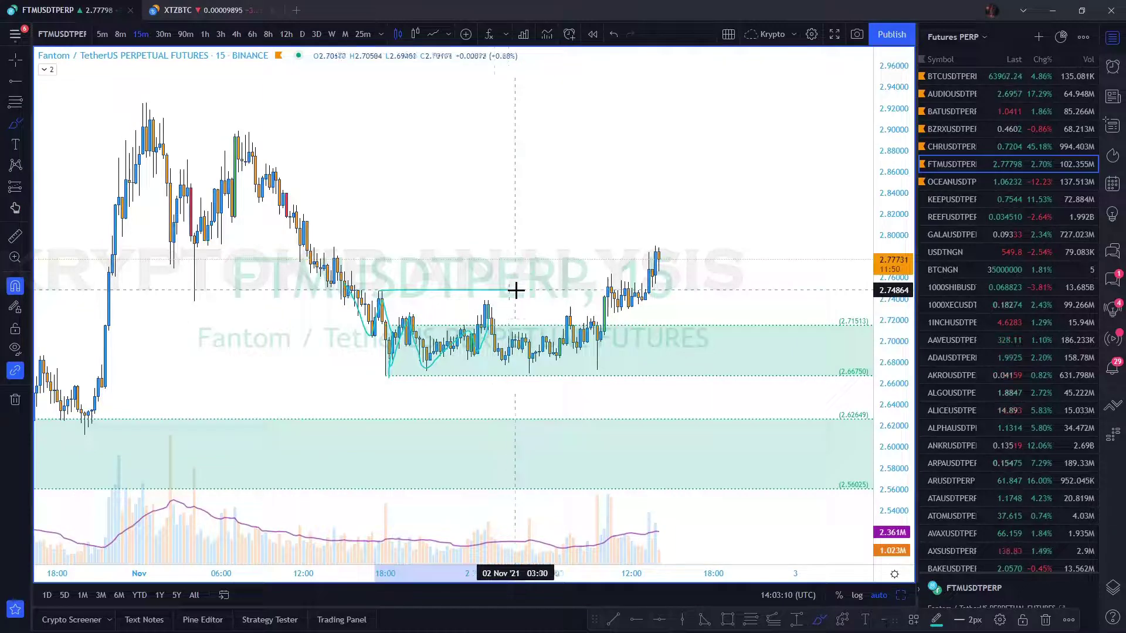
click(489, 313)
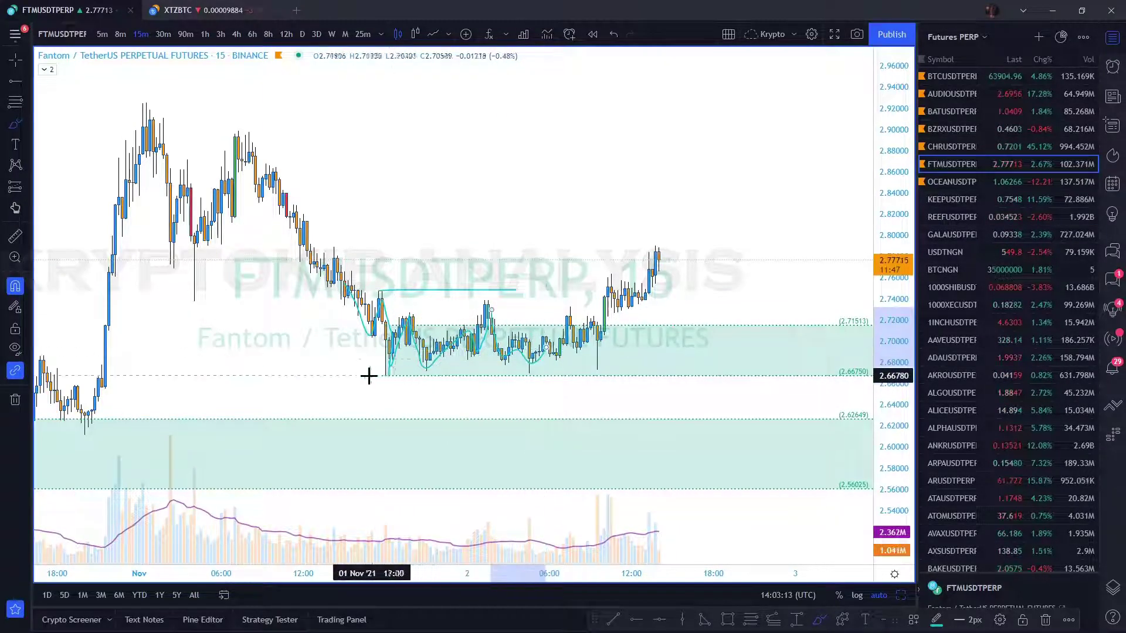
drag(387, 376, 652, 380)
Step: Redraw and extend the range-top line, then sketch a drop toward the upper green zone near 2.71
drag(378, 292, 539, 291)
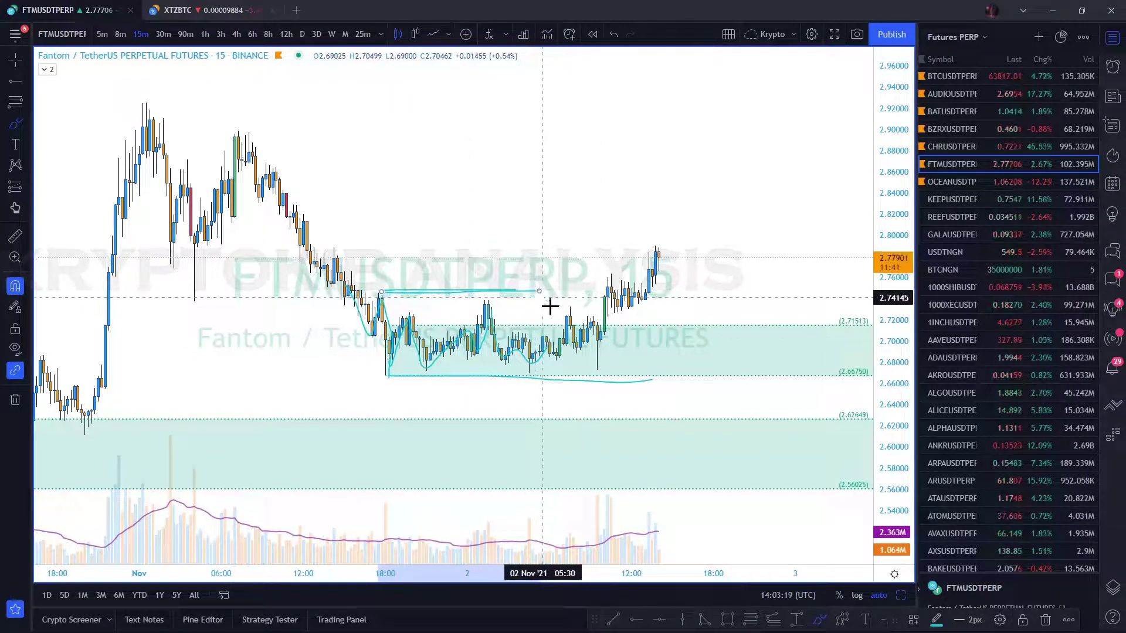
click(611, 297)
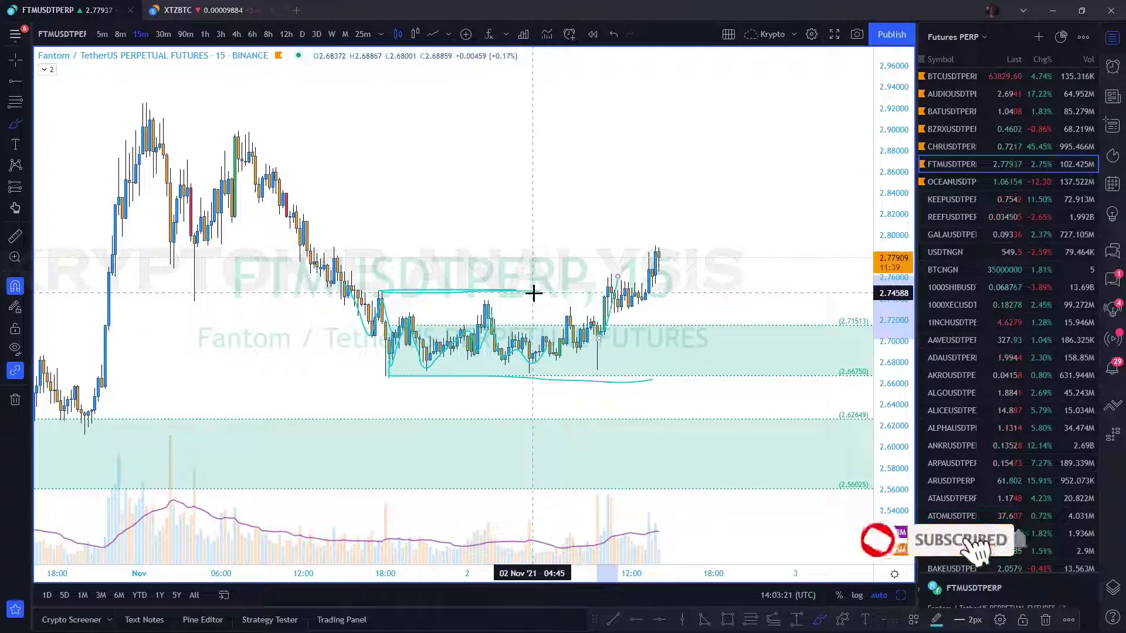
drag(533, 293, 678, 294)
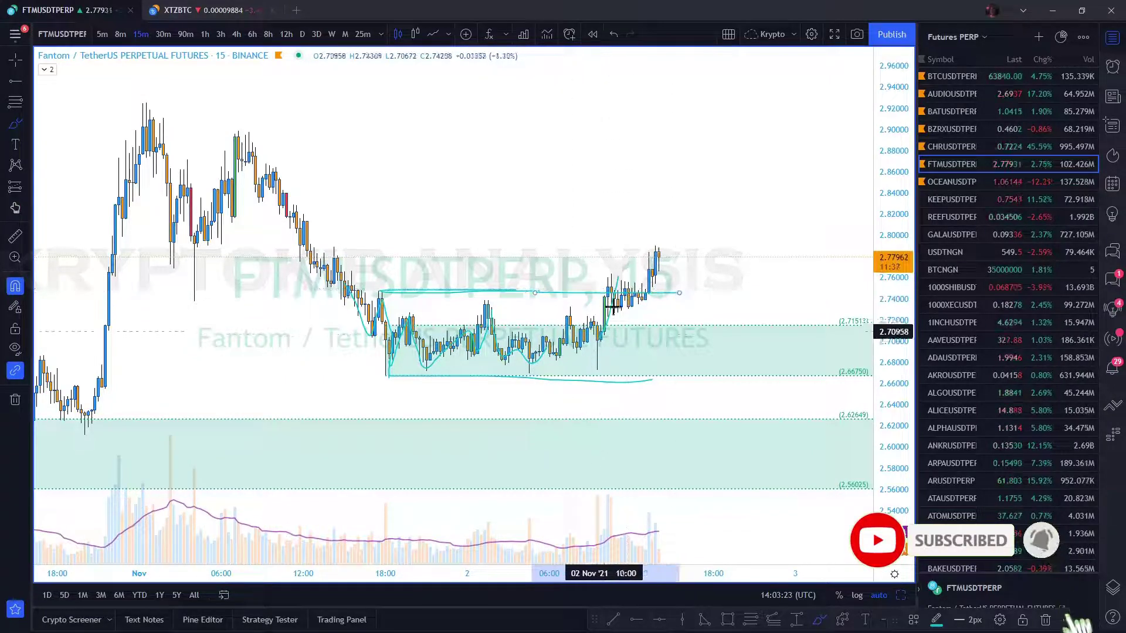
drag(657, 255, 681, 328)
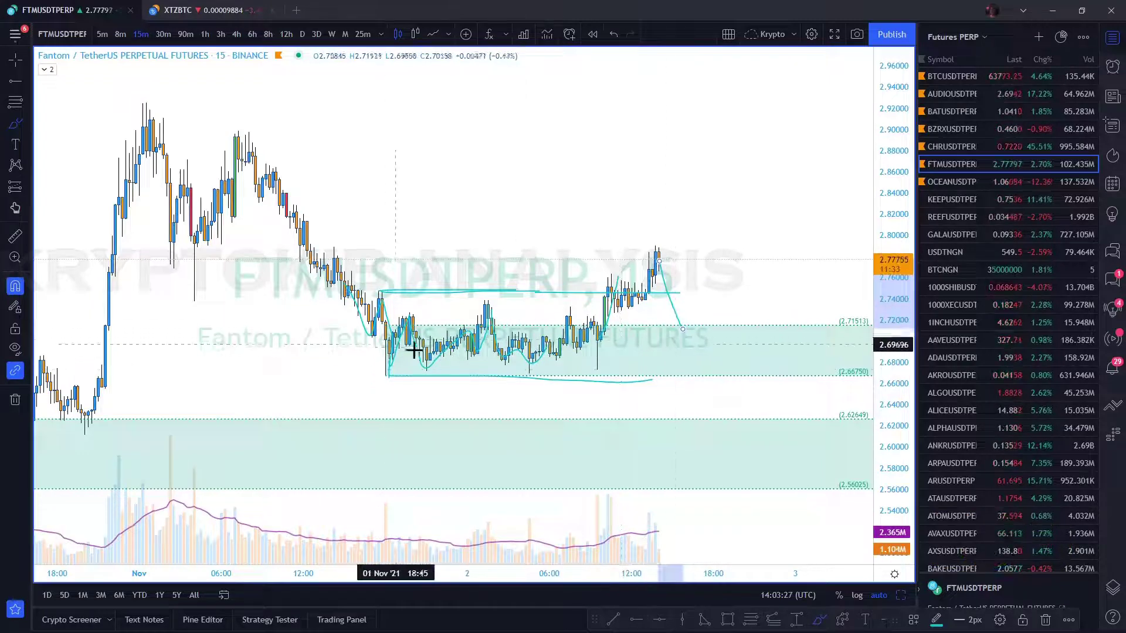
Step: Sketch a rebound from the zone and a new cyan path near the lower zone
drag(685, 333, 734, 209)
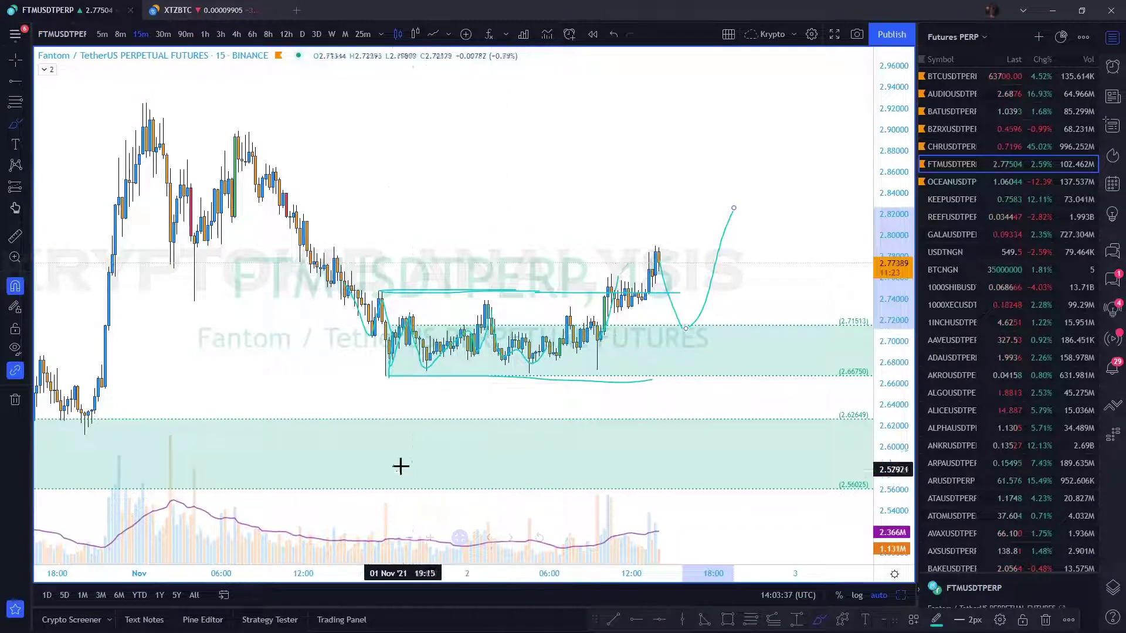
drag(250, 160, 456, 439)
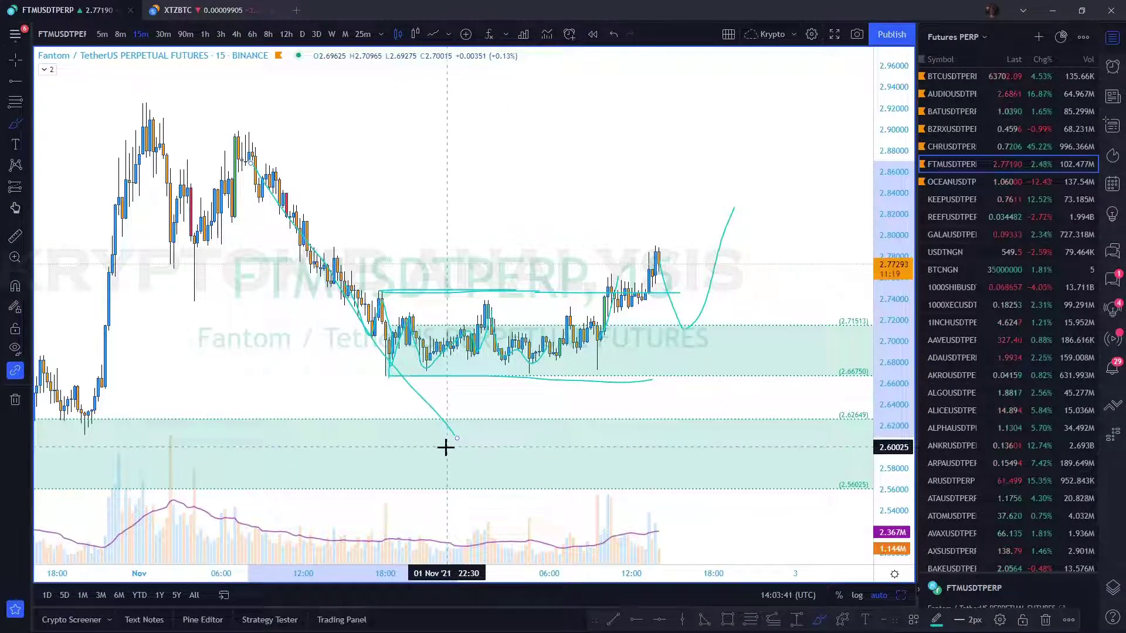
key(ctrl+z)
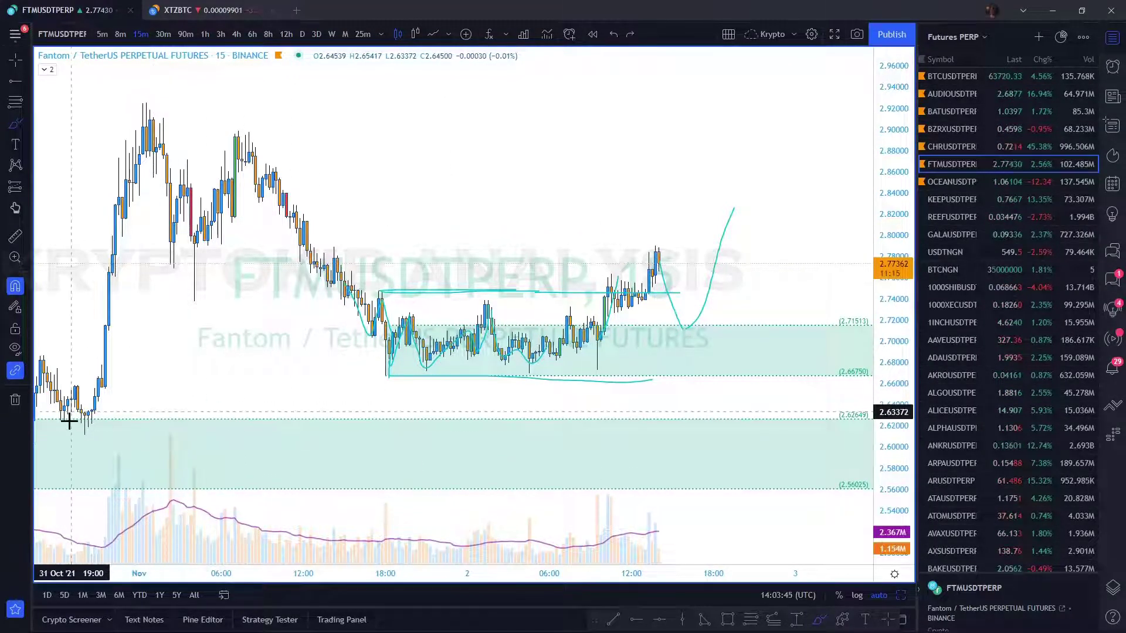
mouse_move(68, 422)
mouse_down()
mouse_move(157, 116)
mouse_move(195, 258)
mouse_move(237, 138)
mouse_move(395, 374)
mouse_up()
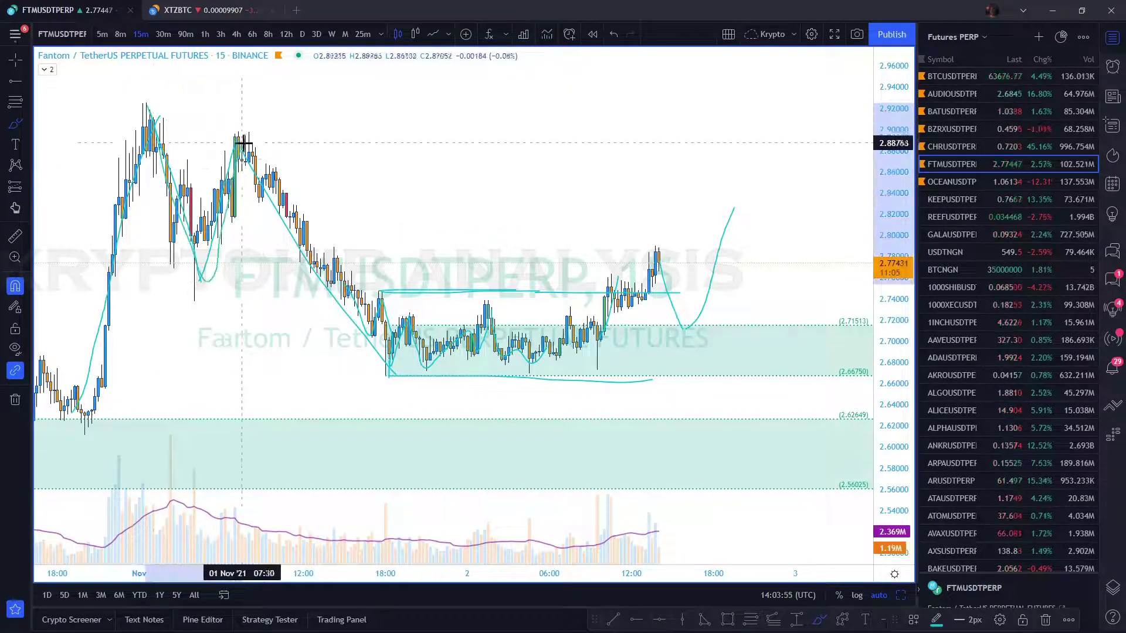
Step: Undo the cyan projected path and line extension, leaving only the shaded zones
click(389, 376)
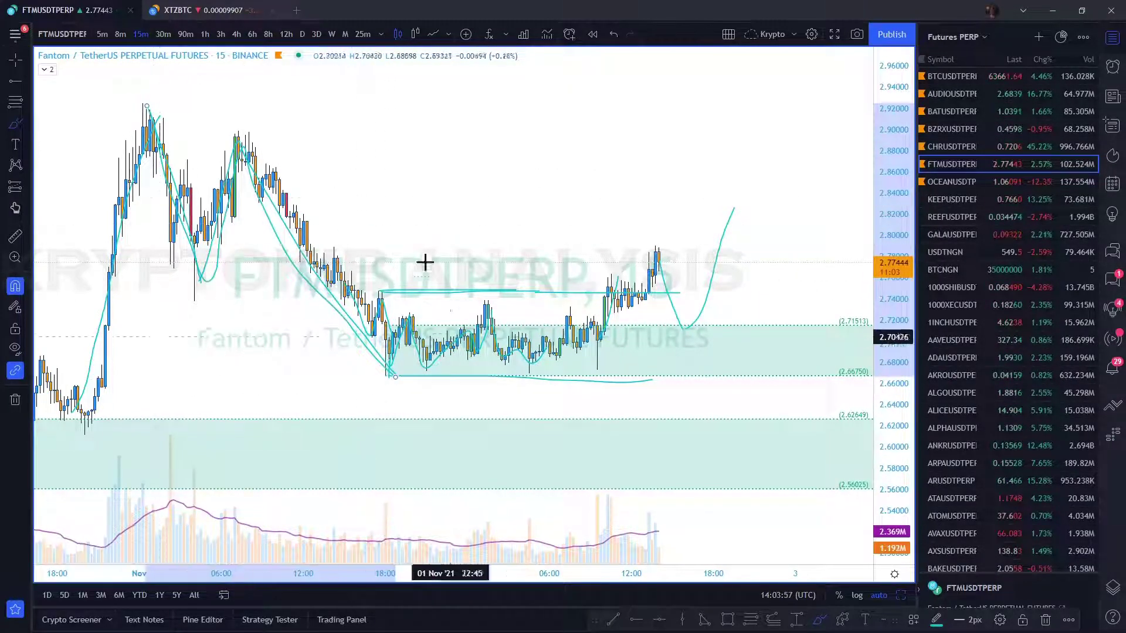
key(ctrl+z)
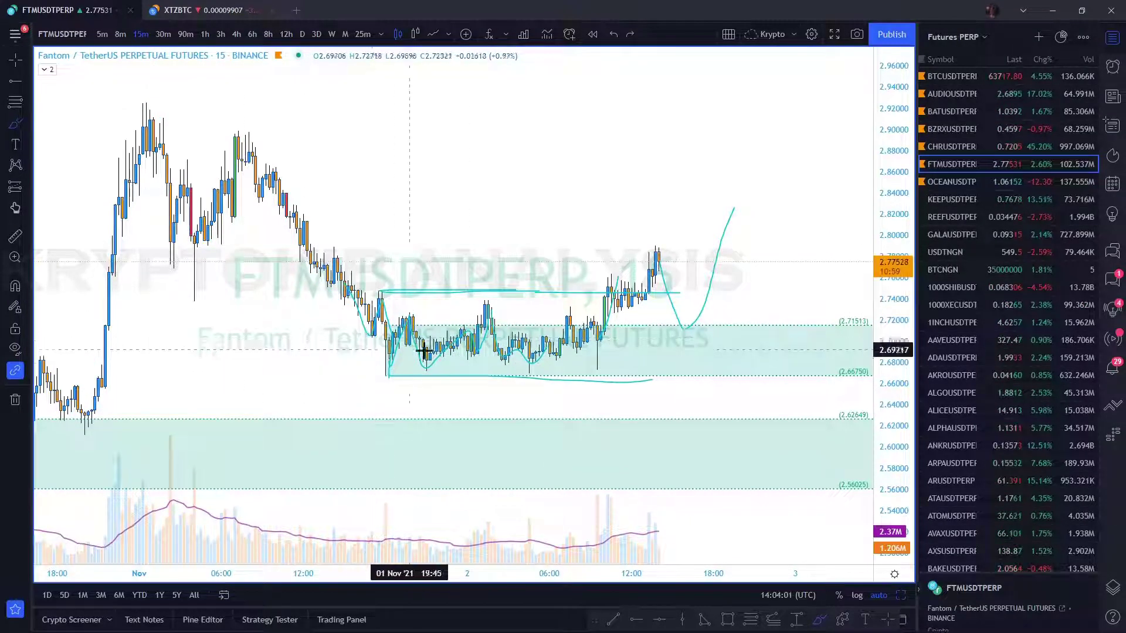
key(ctrl+z)
key(ctrl+z)
key(ctrl+z)
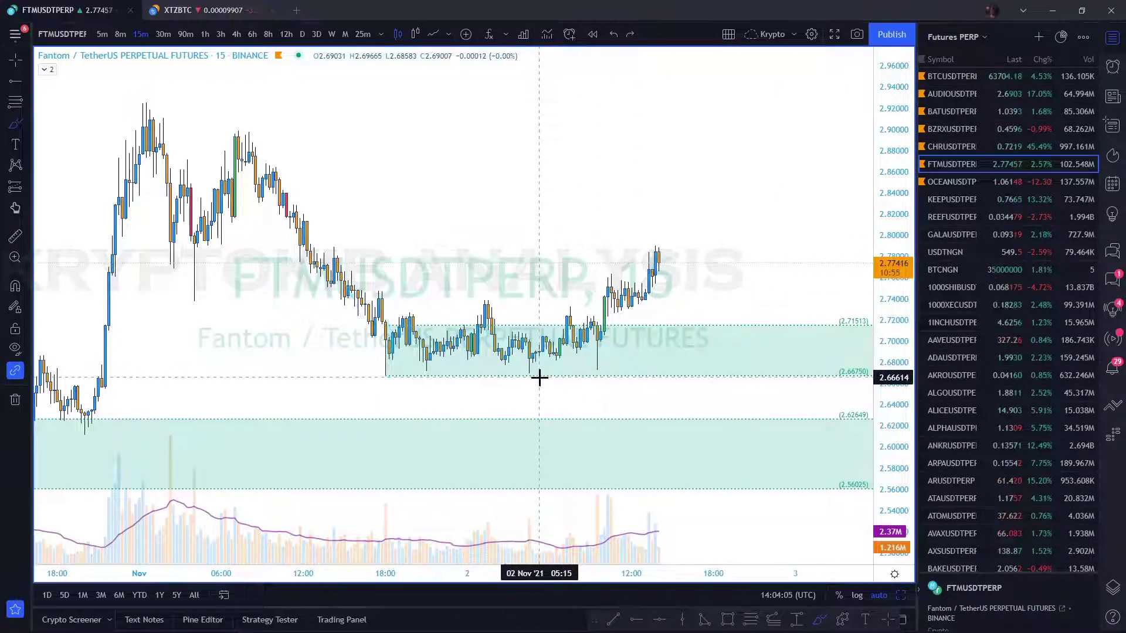
Step: Return to the plain crosshair with snapping on, then show CHRUSDTPERP on 90-minute candles
key(ctrl)
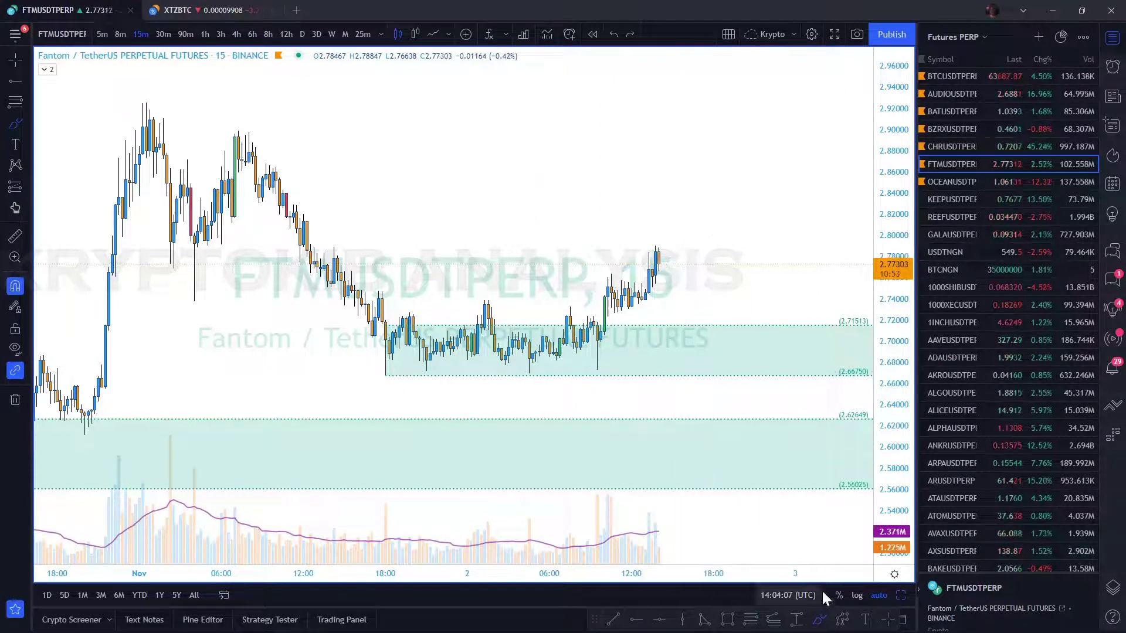
click(886, 620)
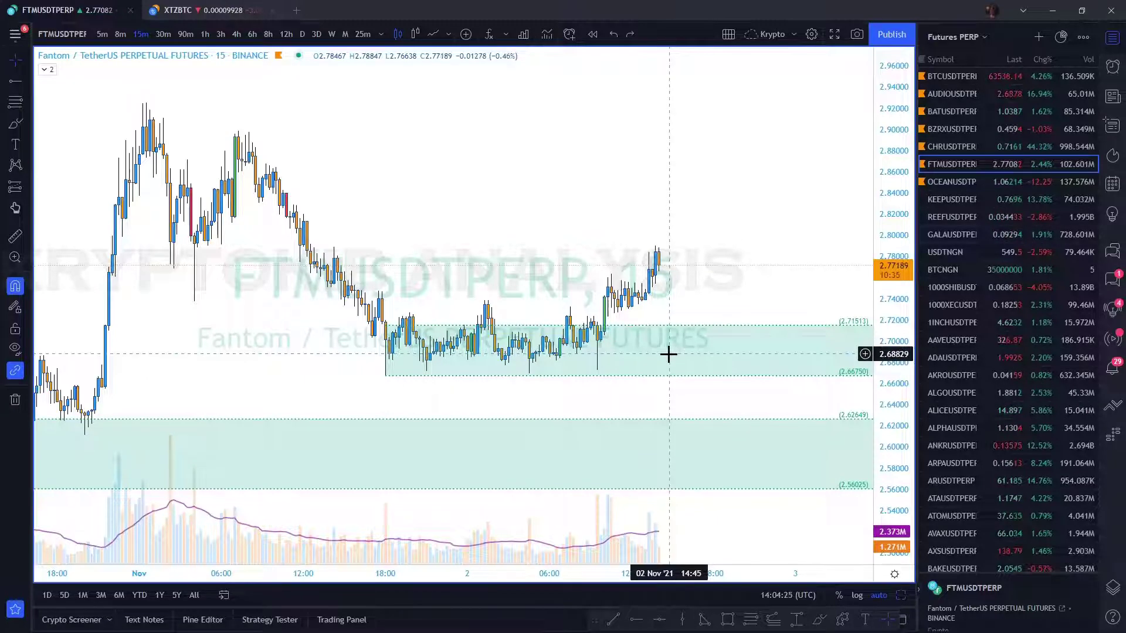
click(945, 147)
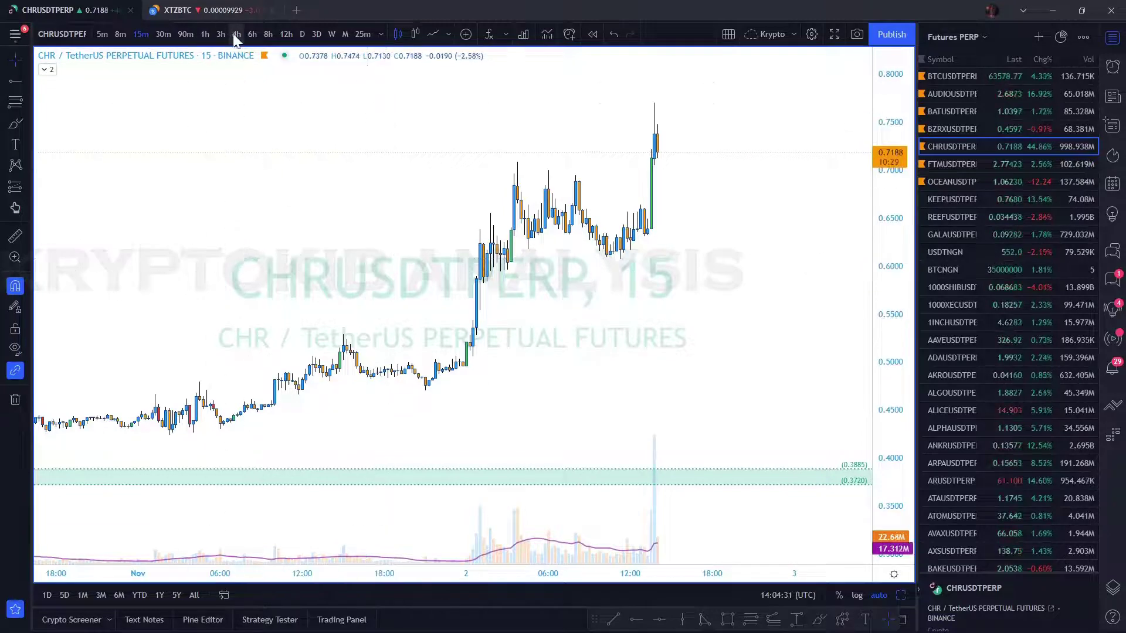
click(235, 34)
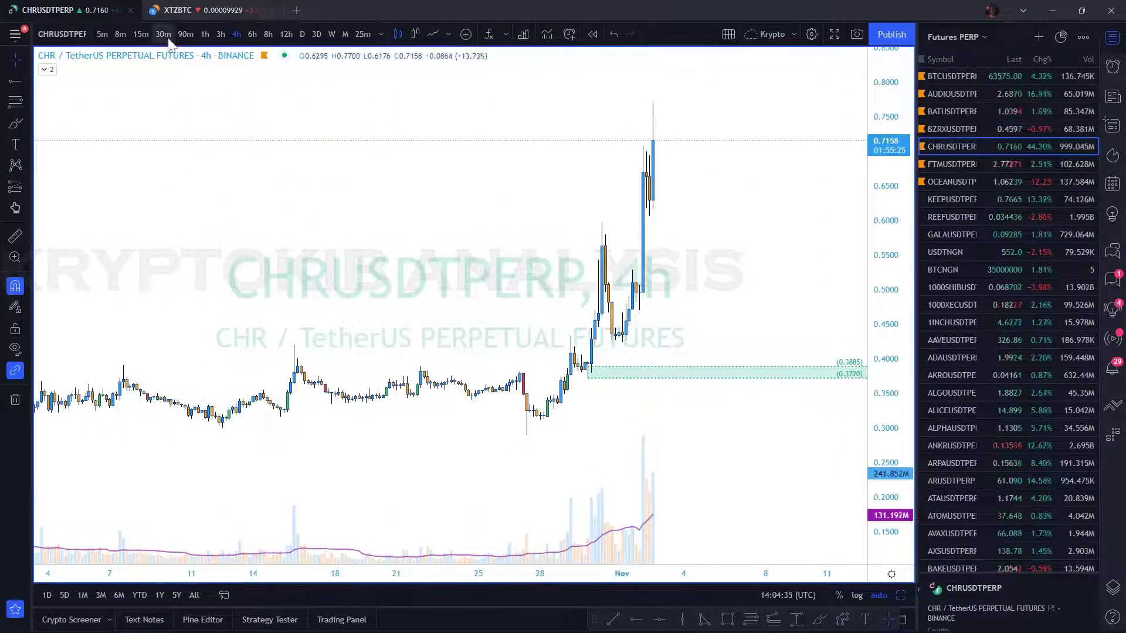
click(185, 34)
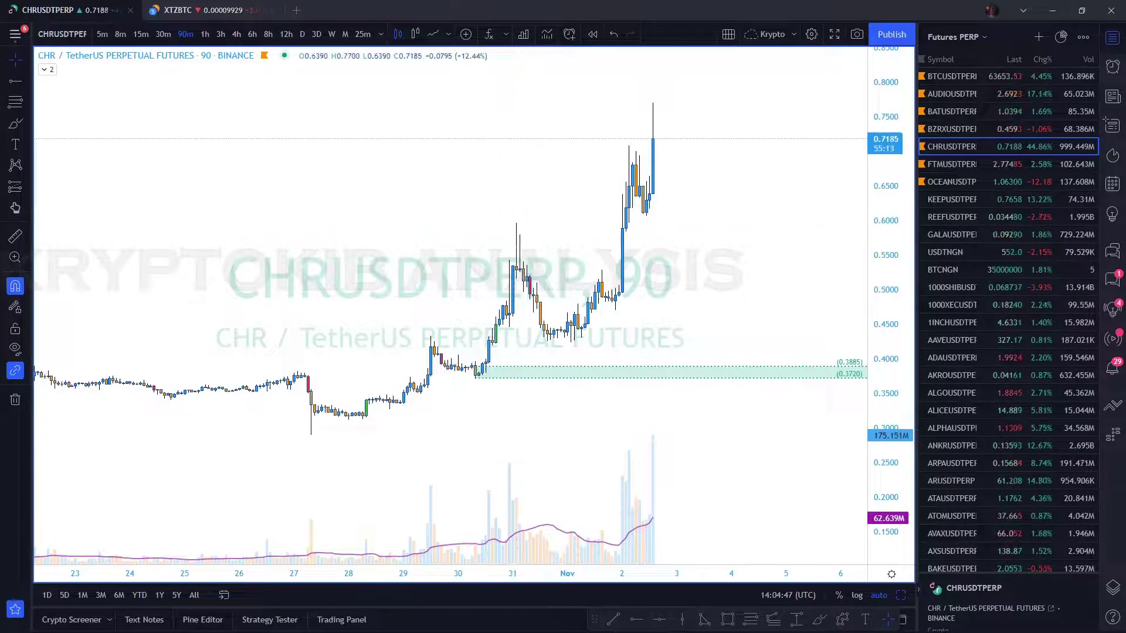
Step: Brush a cyan path from the October lows through the 0.43 peak up to about 0.70
click(818, 621)
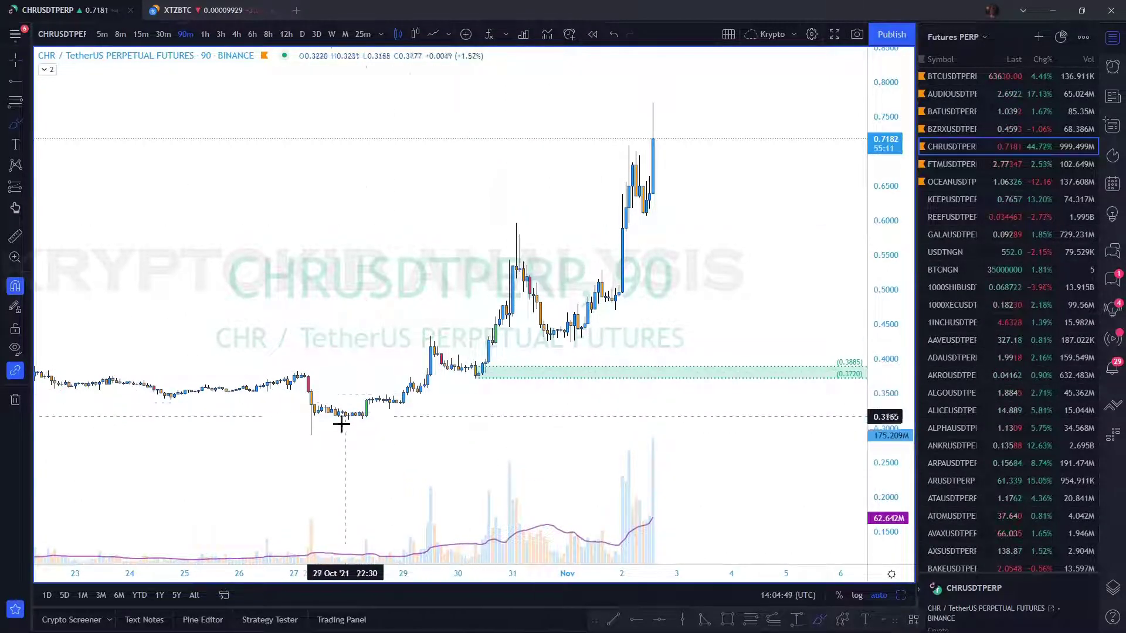
mouse_move(319, 434)
mouse_down()
mouse_move(429, 331)
mouse_move(472, 391)
mouse_move(501, 299)
mouse_move(530, 258)
mouse_move(565, 335)
mouse_up()
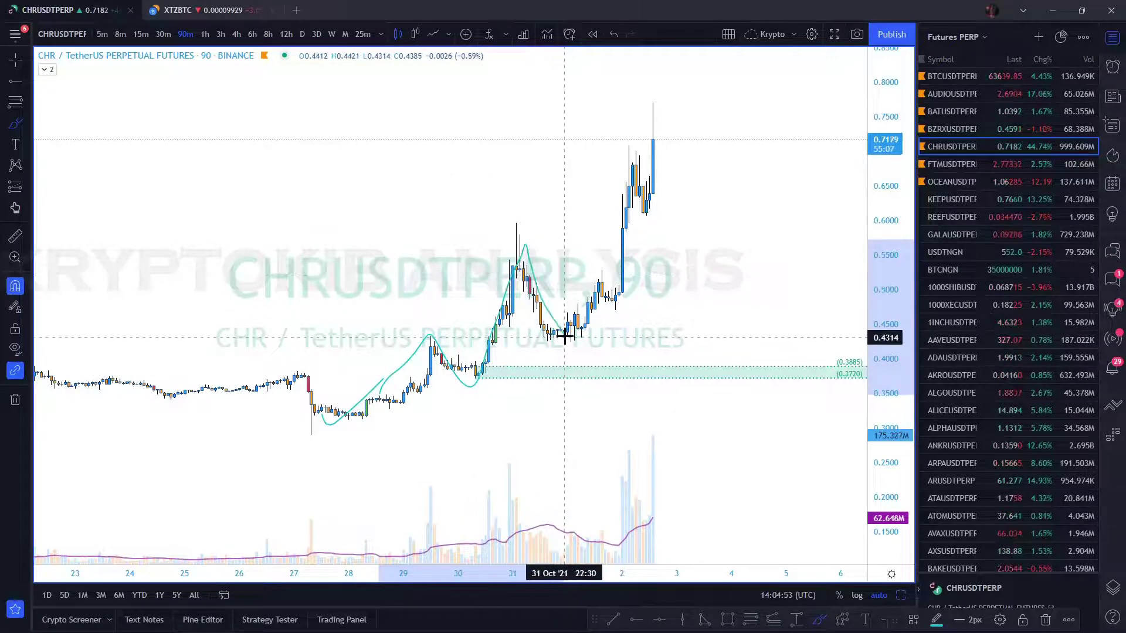
drag(585, 284, 635, 151)
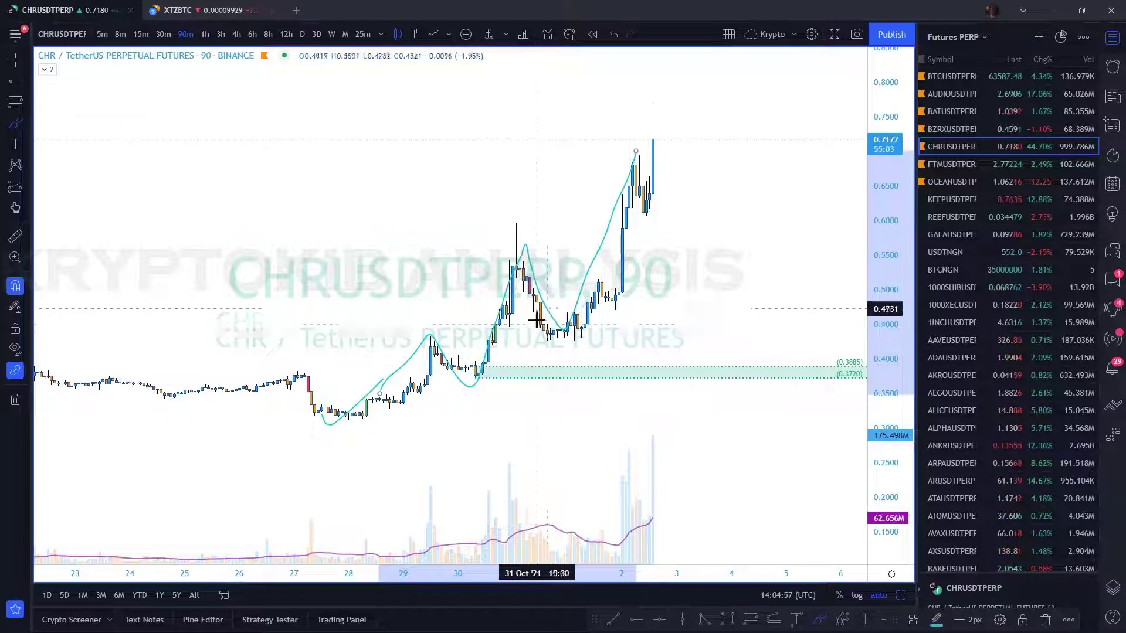
Step: Add horizontal range lines around the pullback and a projected rise beyond the latest high
drag(551, 317, 693, 310)
drag(543, 343, 759, 342)
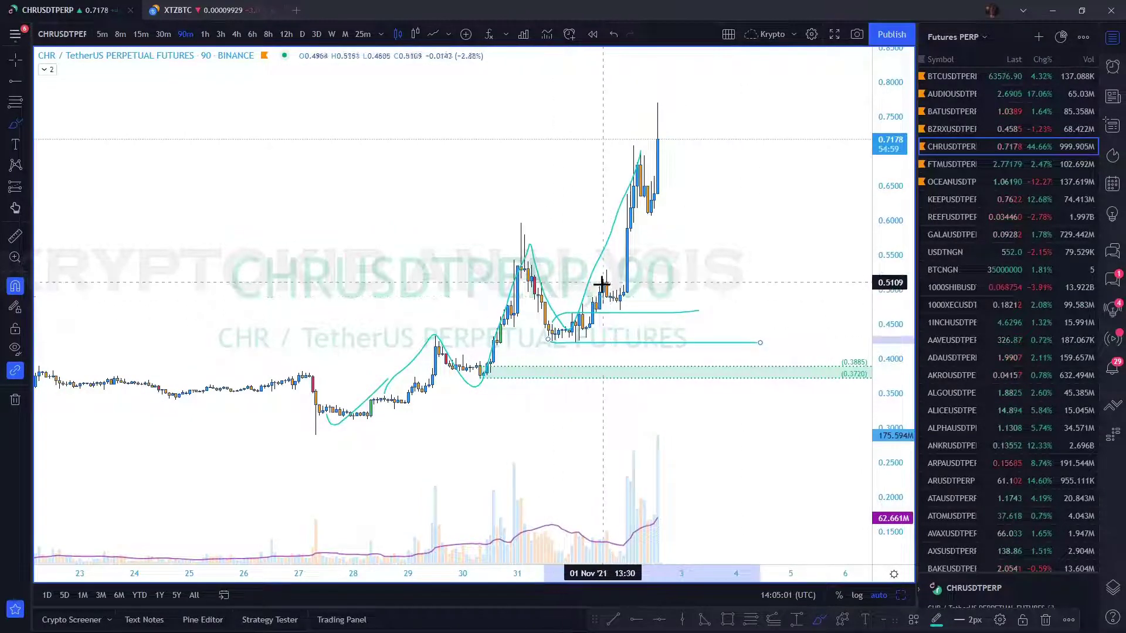
drag(604, 282, 731, 279)
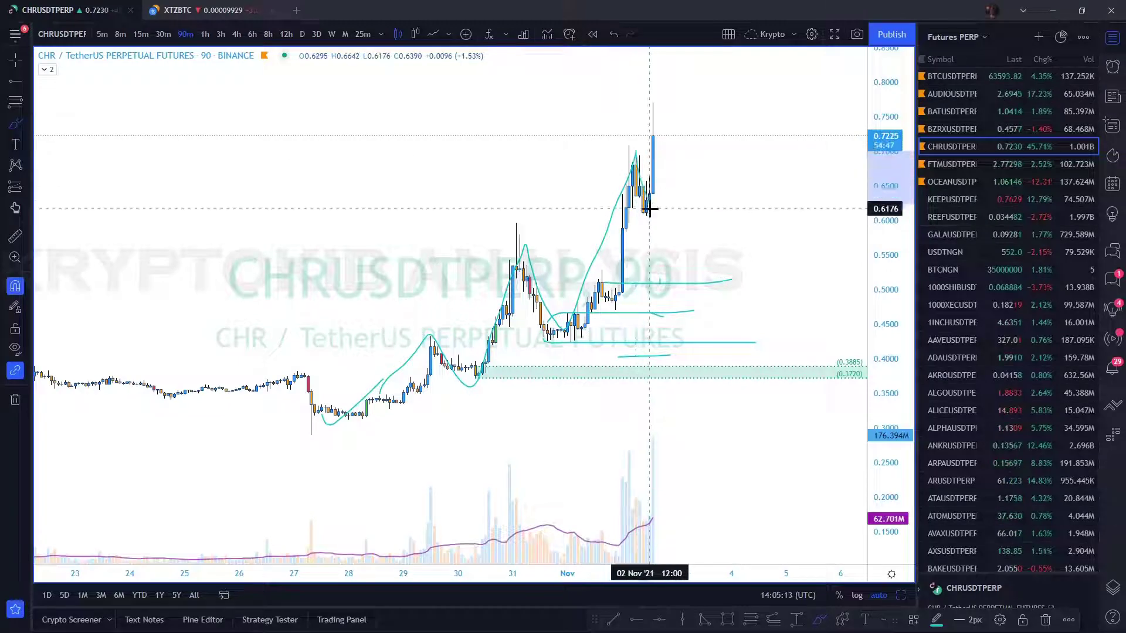
drag(653, 209, 675, 112)
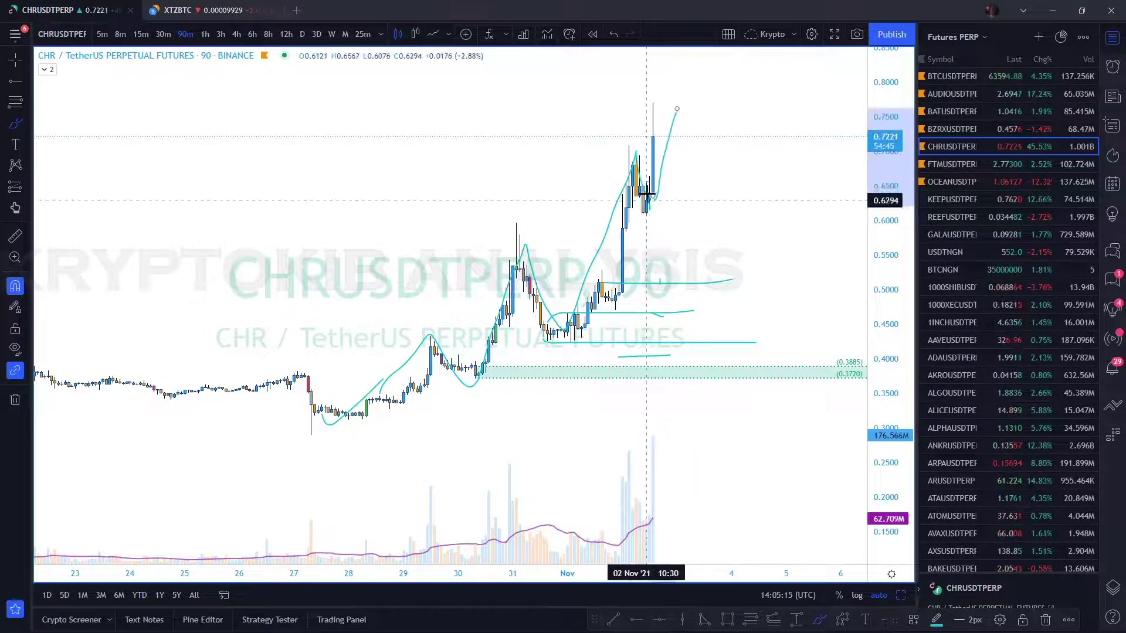
drag(650, 187, 751, 182)
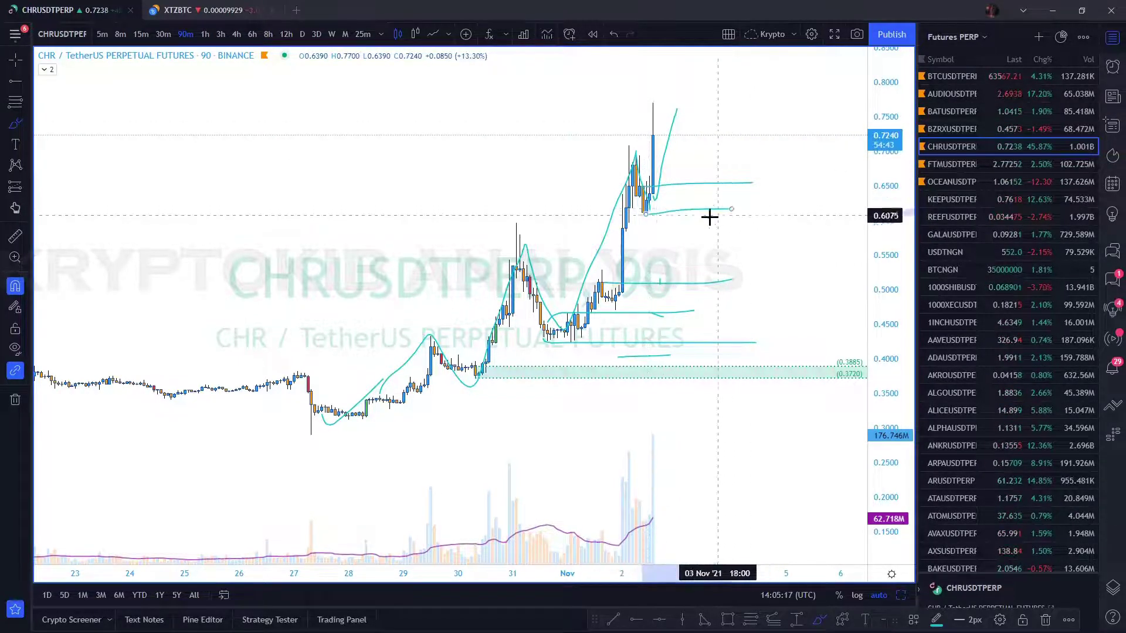
Step: Undo the last stroke, then brush levels at the recent high, a loop and a short rise
key(ctrl+z)
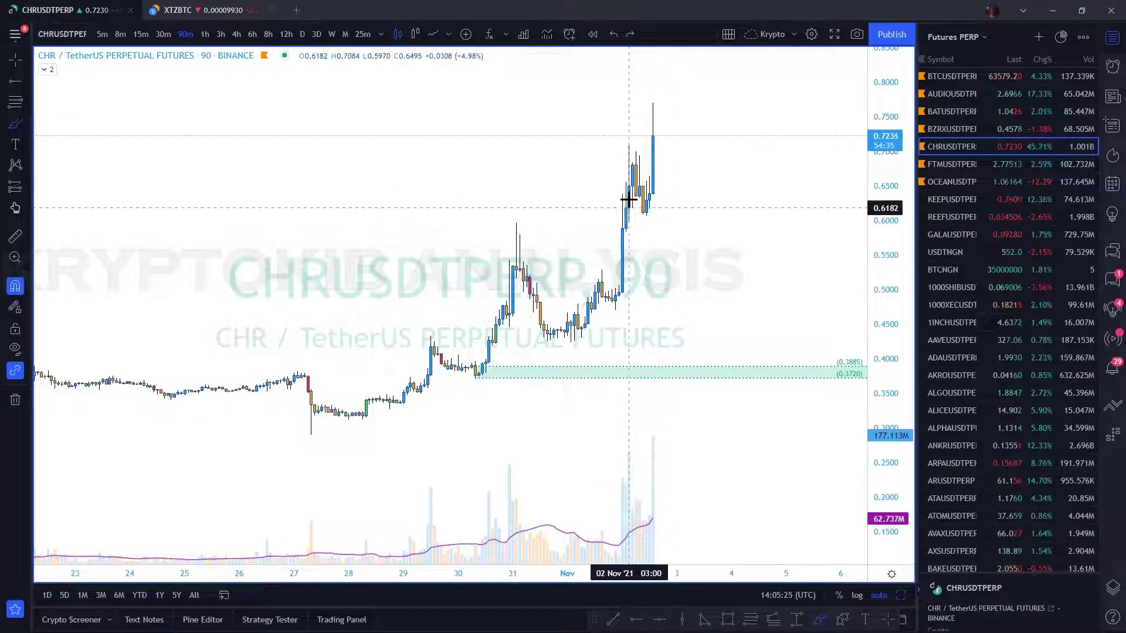
drag(632, 145, 721, 143)
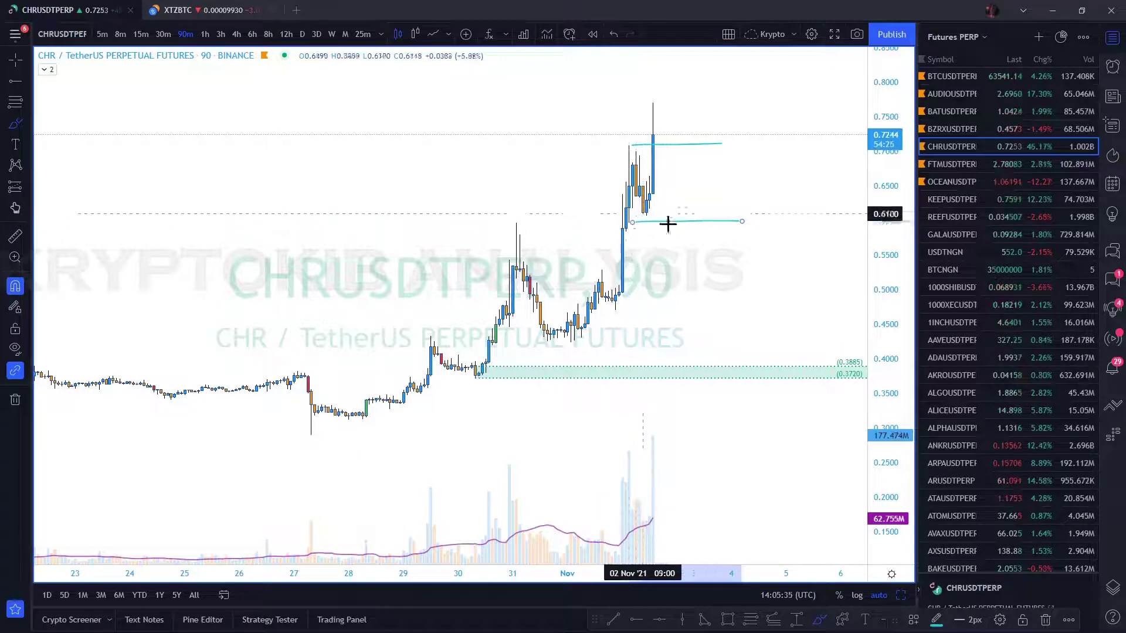
mouse_move(635, 153)
mouse_down()
mouse_move(633, 191)
mouse_move(639, 155)
mouse_up()
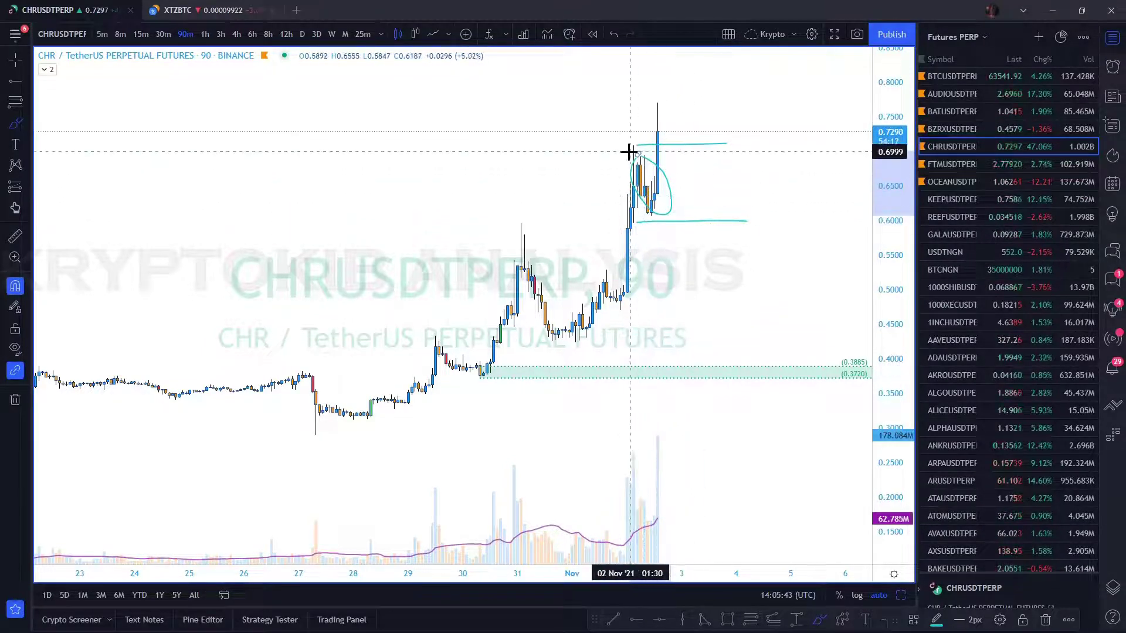
drag(624, 287, 637, 152)
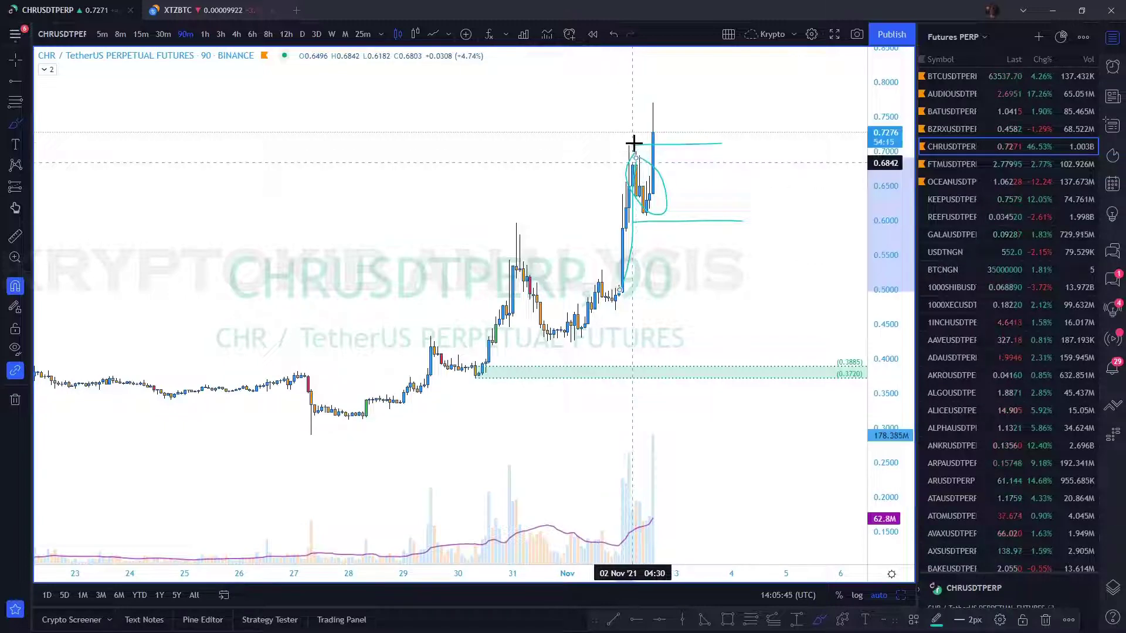
drag(639, 221, 781, 221)
drag(631, 144, 749, 143)
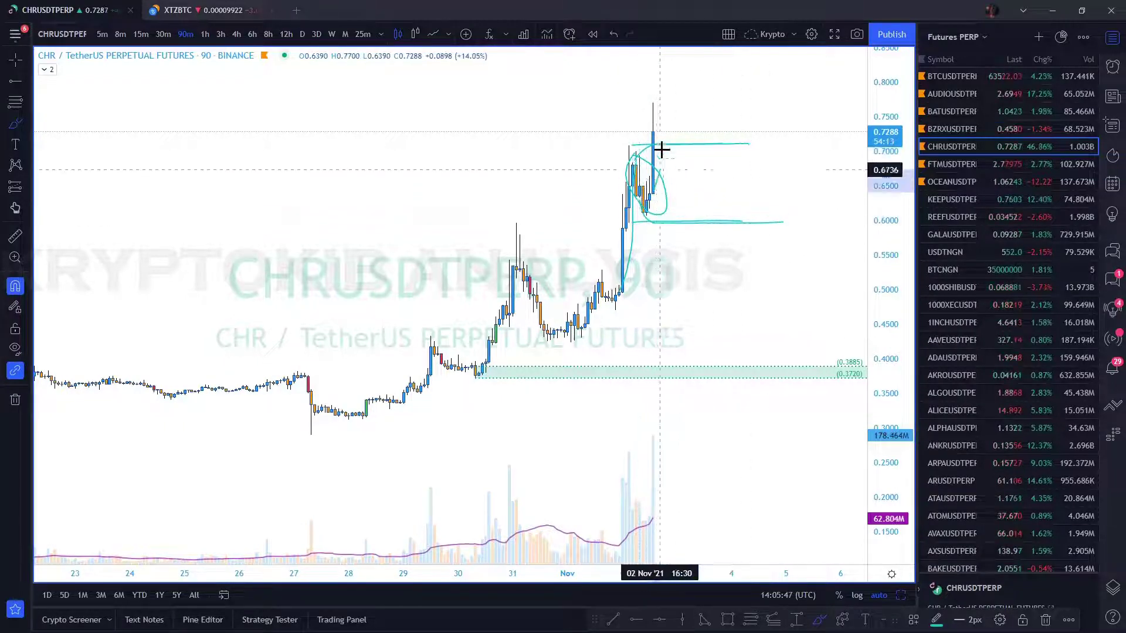
mouse_move(654, 189)
mouse_down()
mouse_move(663, 107)
mouse_move(694, 188)
mouse_move(748, 66)
mouse_up()
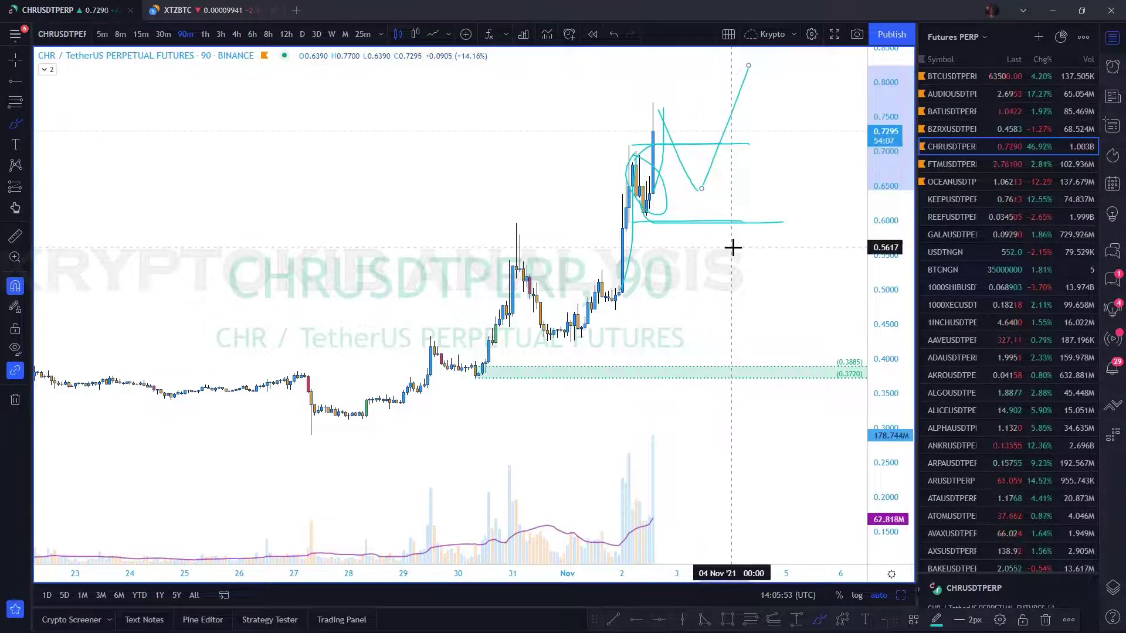
Step: Undo the remaining cyan drawings and open the BZRXUSDTPERP chart
key(ctrl+z)
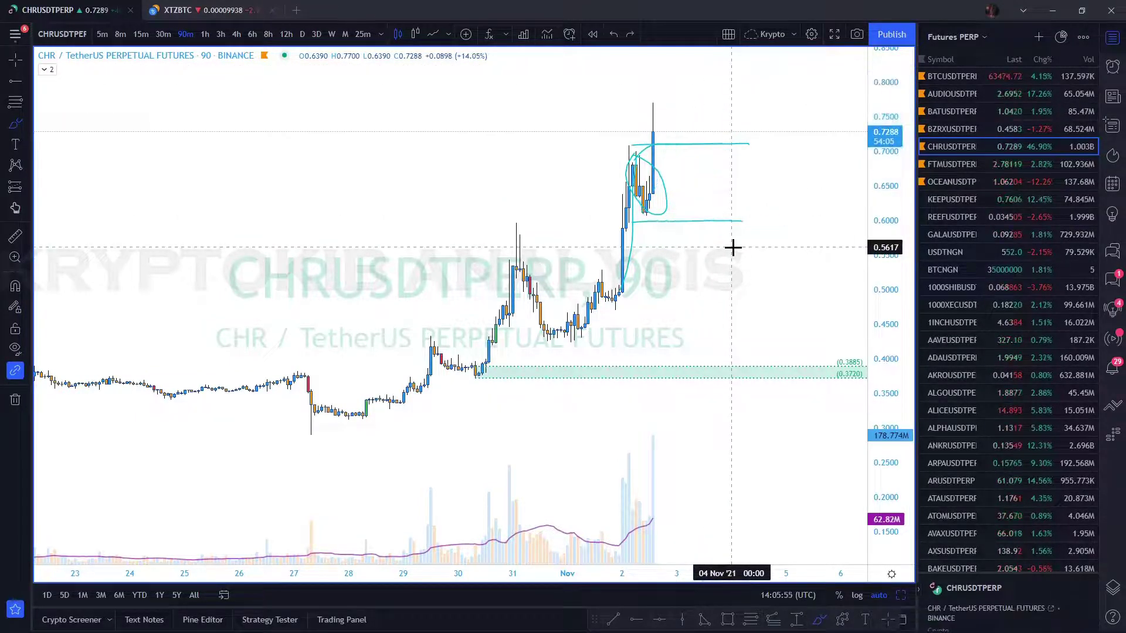
key(ctrl+z)
key(ctrl+z)
key(ctrl+z)
key(ctrl+z)
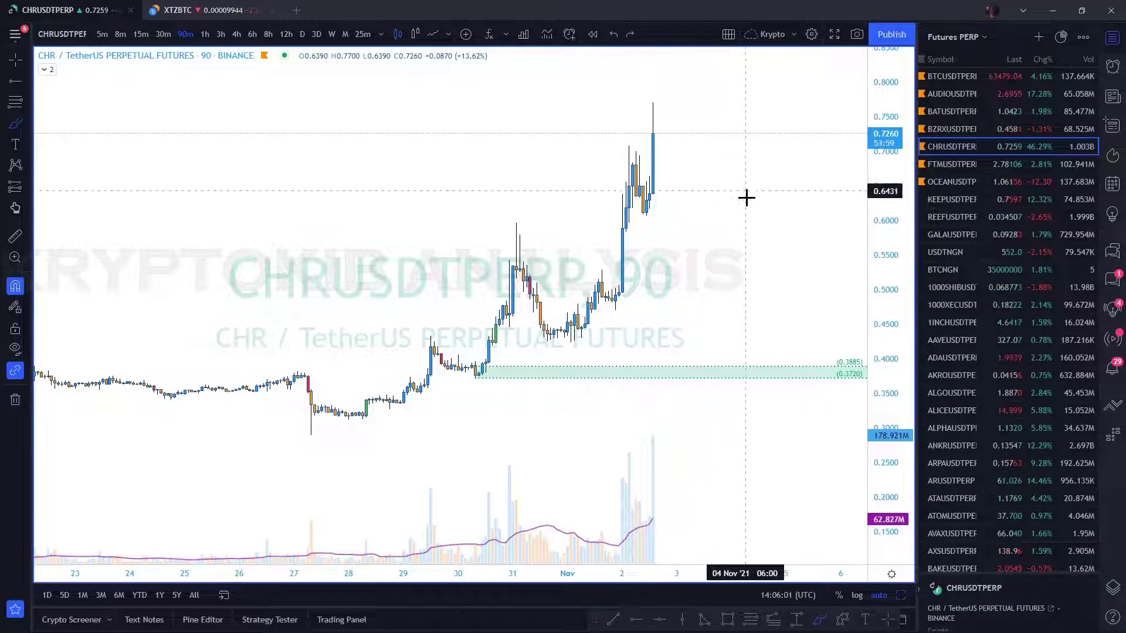
click(951, 129)
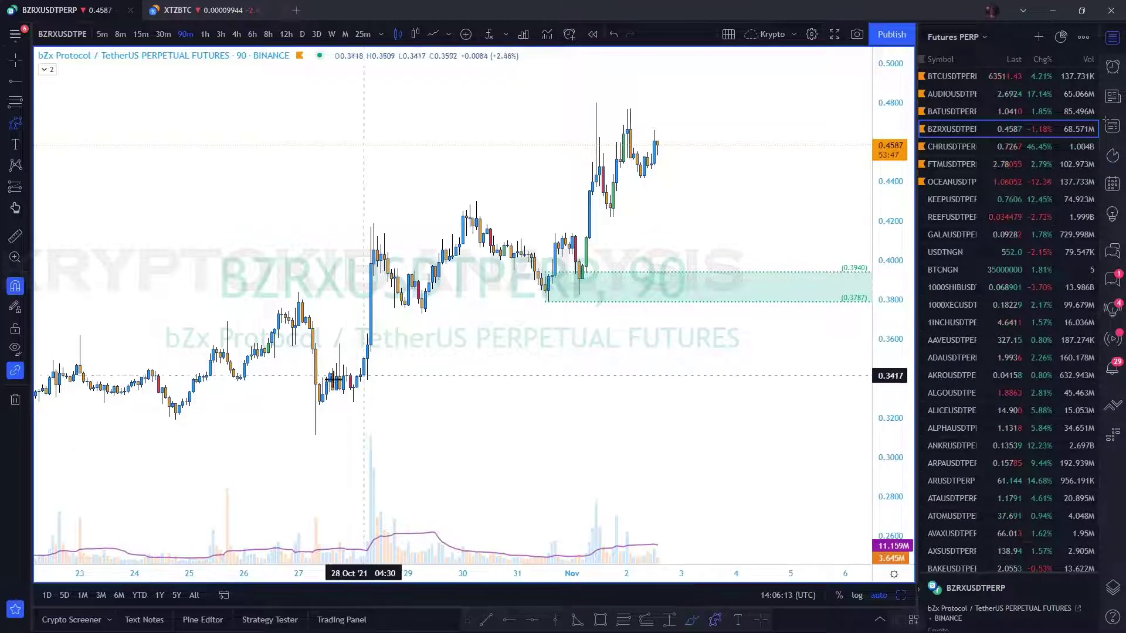
Step: Place zigzag points across the 0.42 peak, lows, 0.43 peak, 0.3787 low and 0.4799 peak
click(373, 224)
click(425, 312)
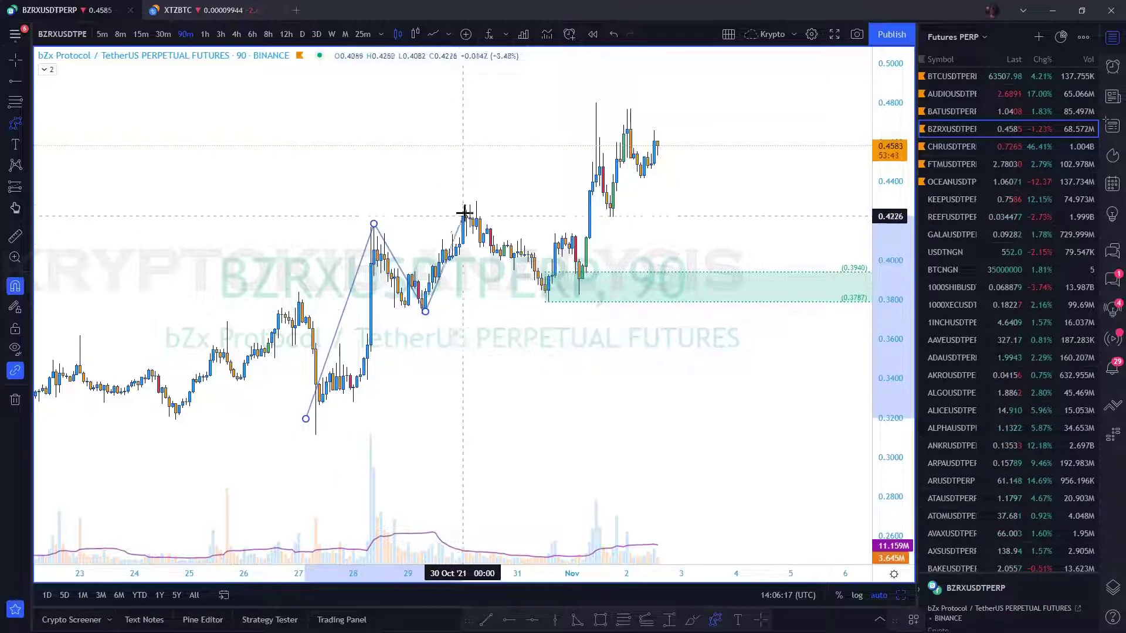
click(475, 201)
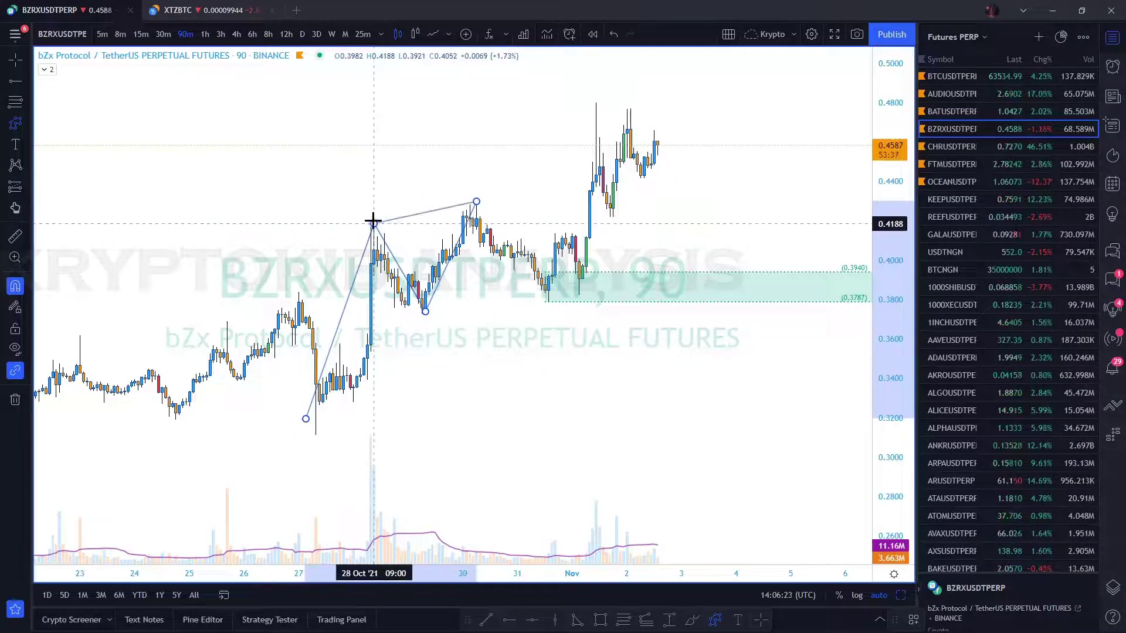
click(547, 302)
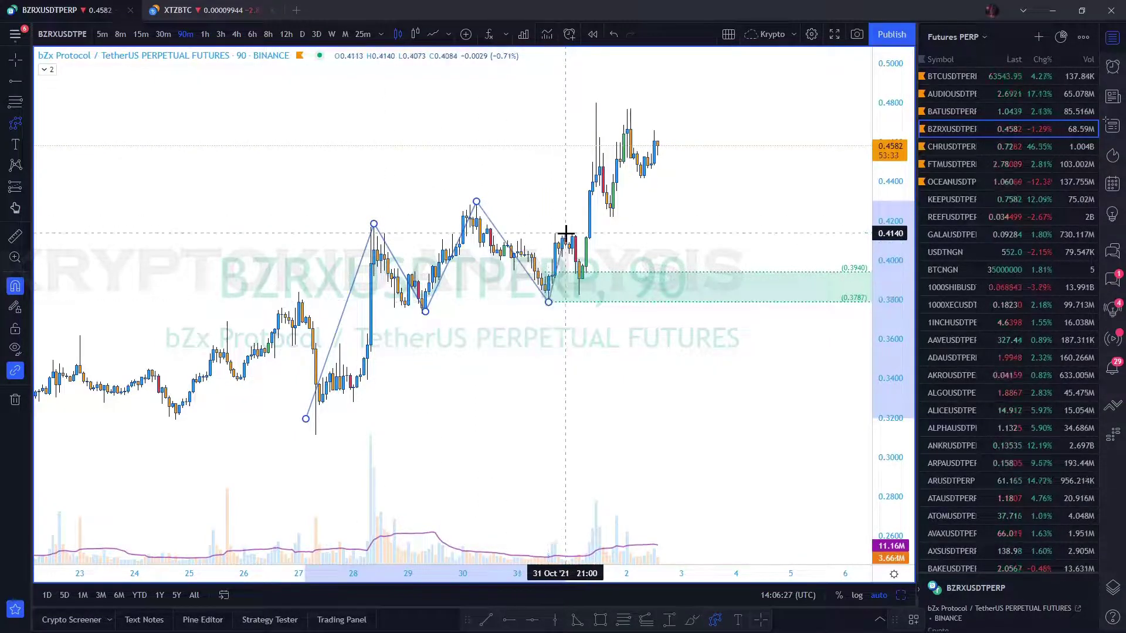
click(595, 103)
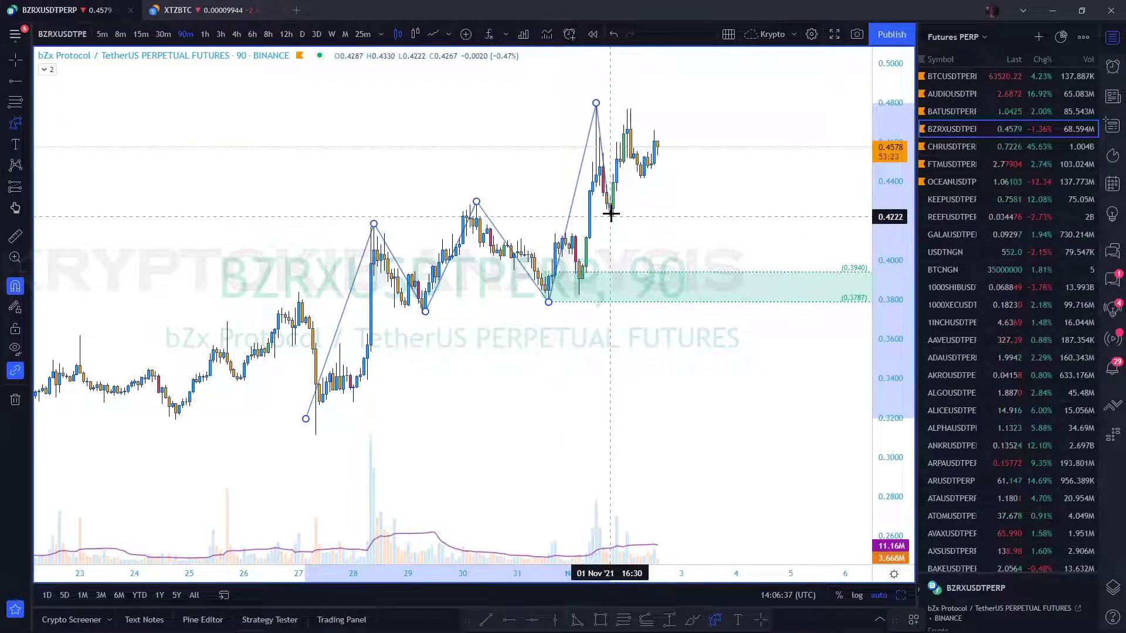
click(627, 279)
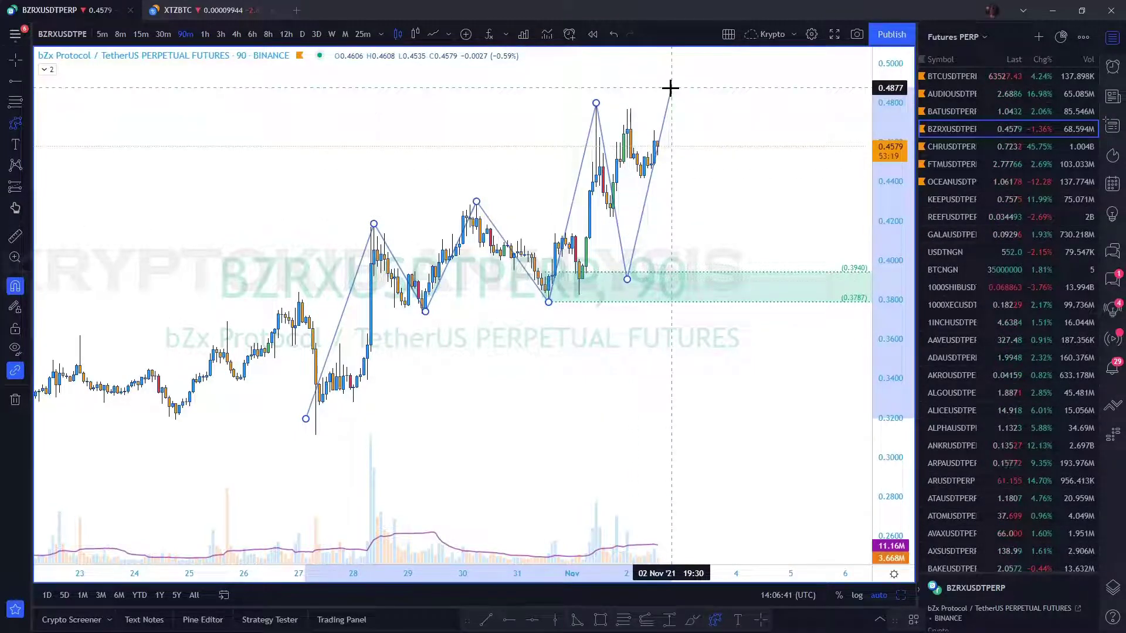
click(692, 125)
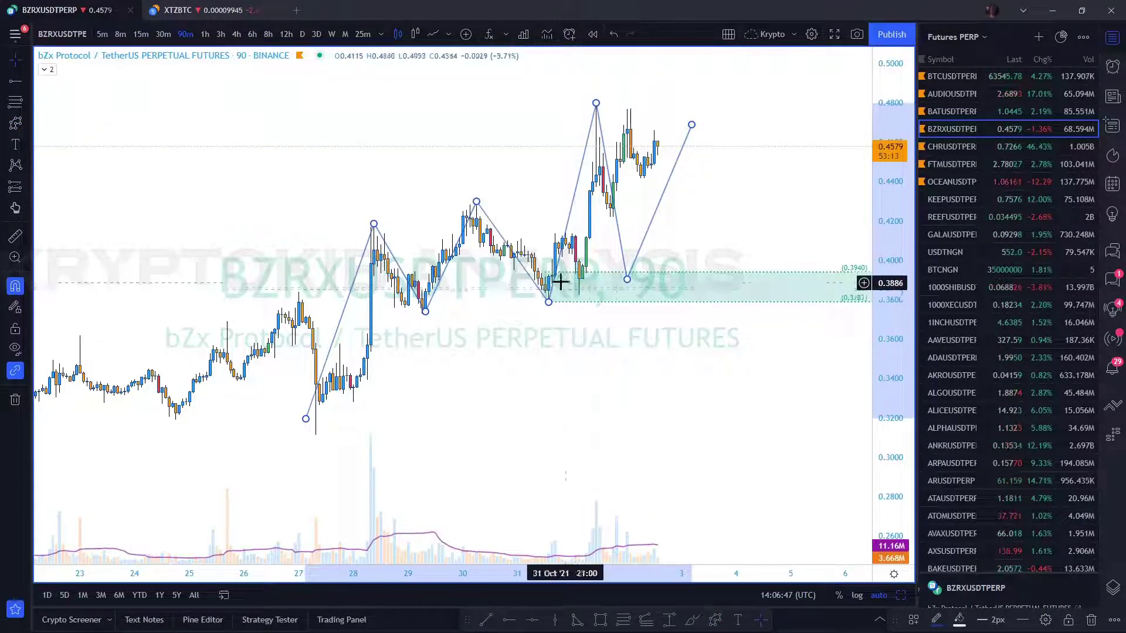
Step: Move the low vertex up to the recent dip and end the zigzag at the second peak
mouse_move(627, 280)
mouse_down()
mouse_move(723, 105)
mouse_move(612, 217)
mouse_up()
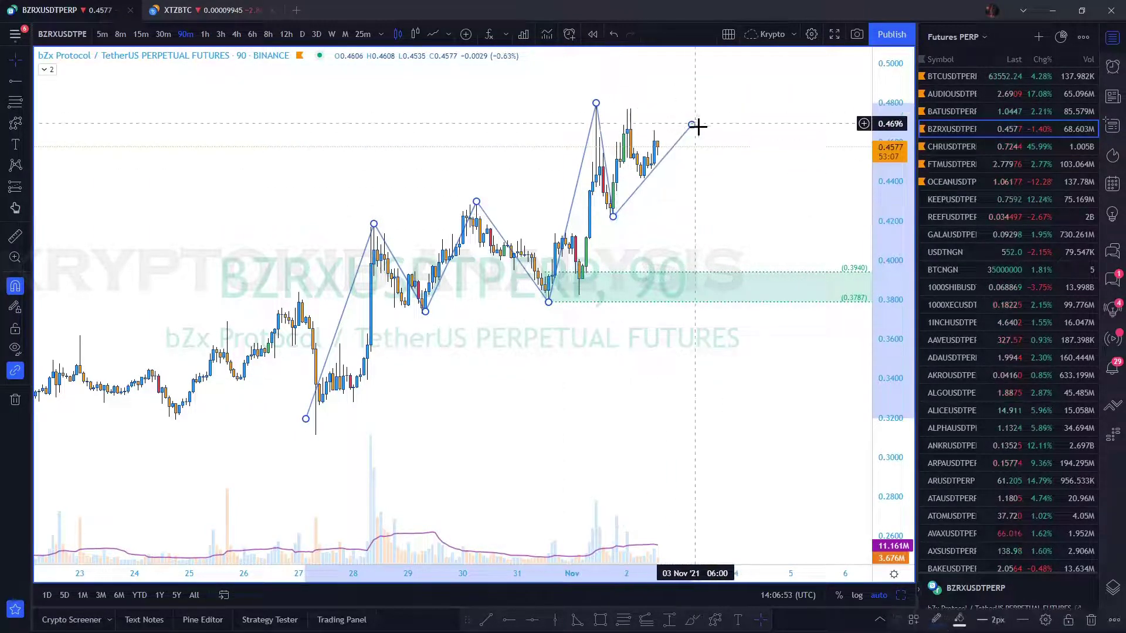
key(Escape)
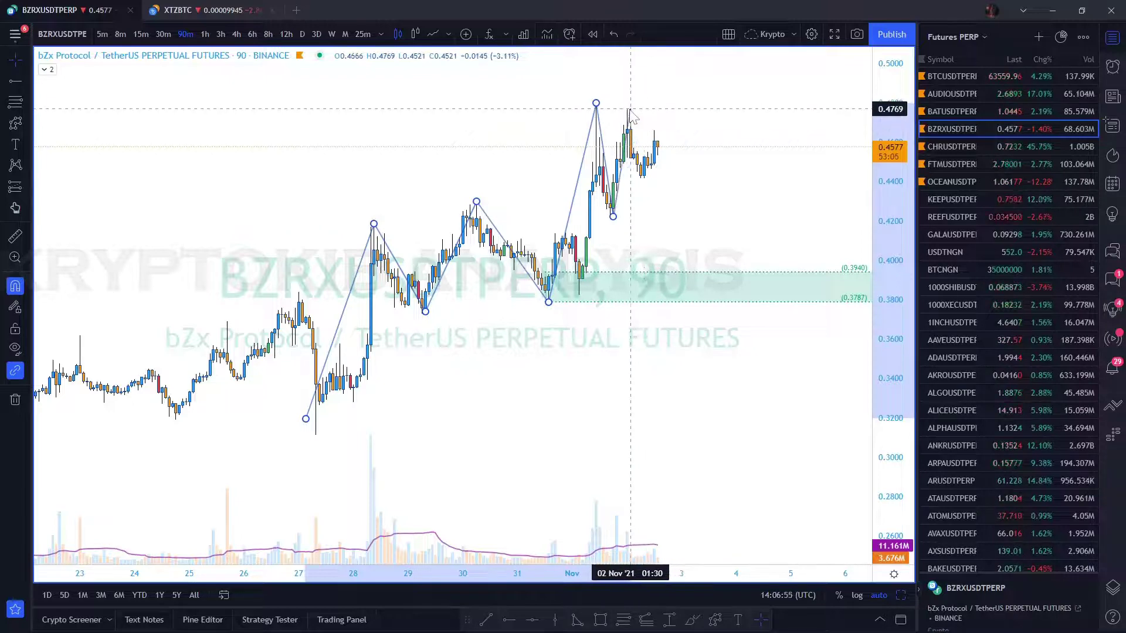
click(630, 110)
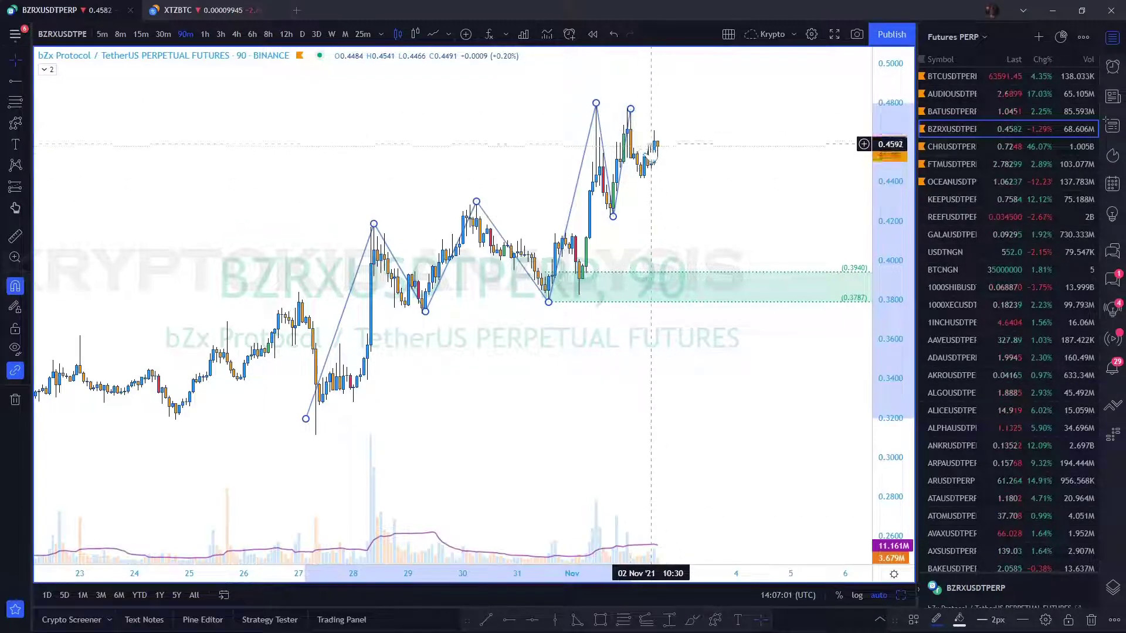
drag(644, 181, 661, 246)
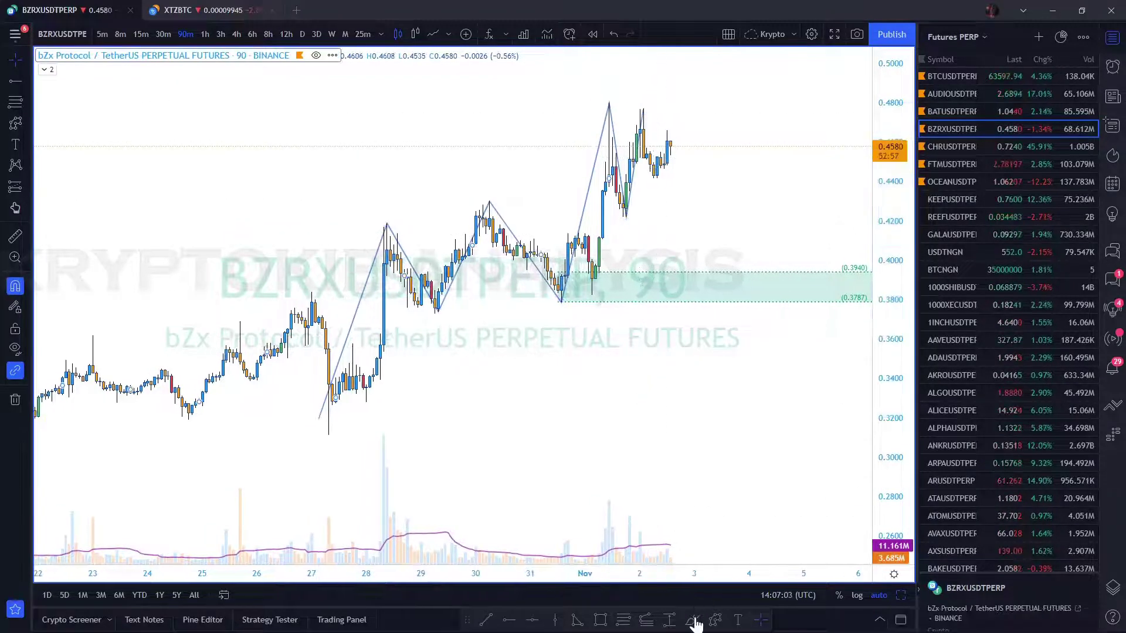
drag(661, 206, 684, 269)
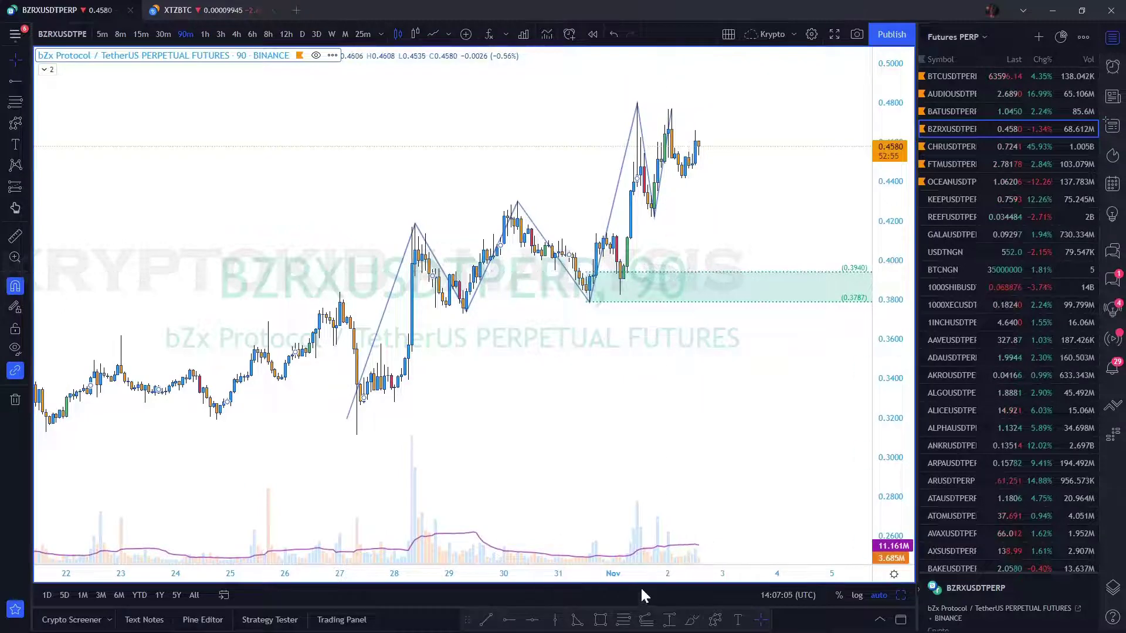
click(692, 620)
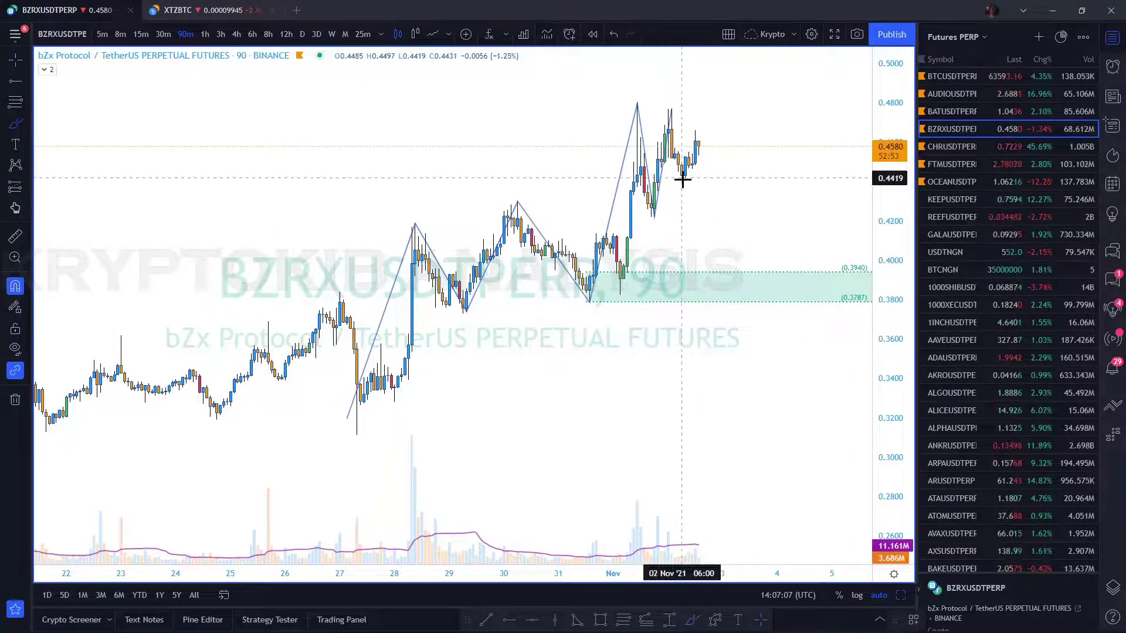
drag(683, 181, 732, 279)
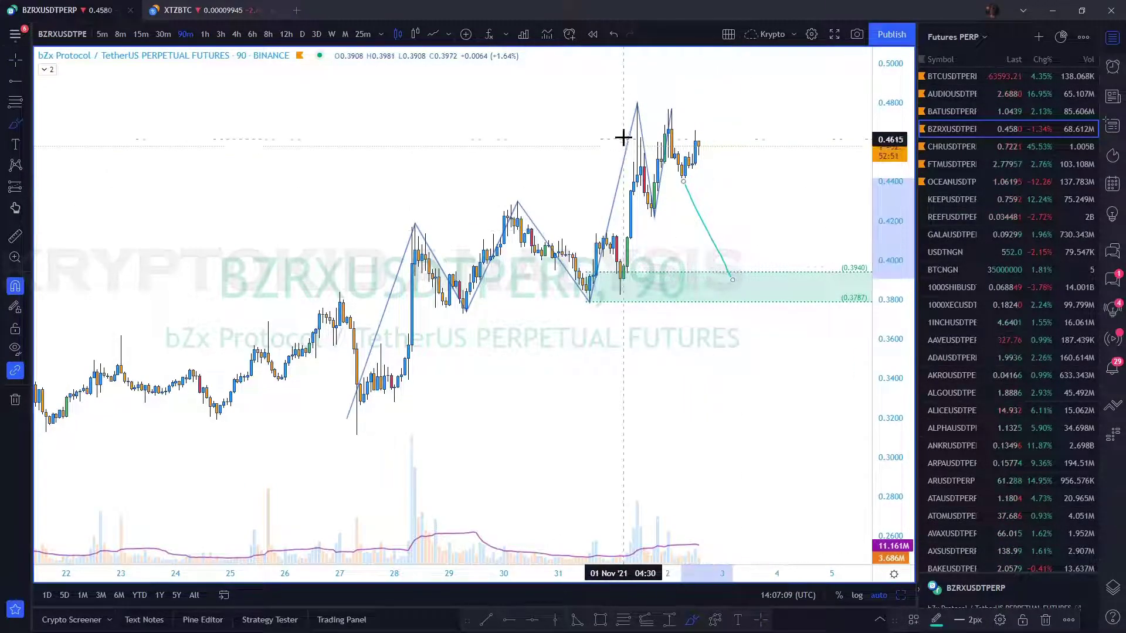
mouse_move(632, 107)
mouse_down()
mouse_move(656, 203)
mouse_move(673, 116)
mouse_up()
mouse_move(693, 199)
mouse_down()
mouse_move(731, 279)
mouse_move(787, 63)
mouse_up()
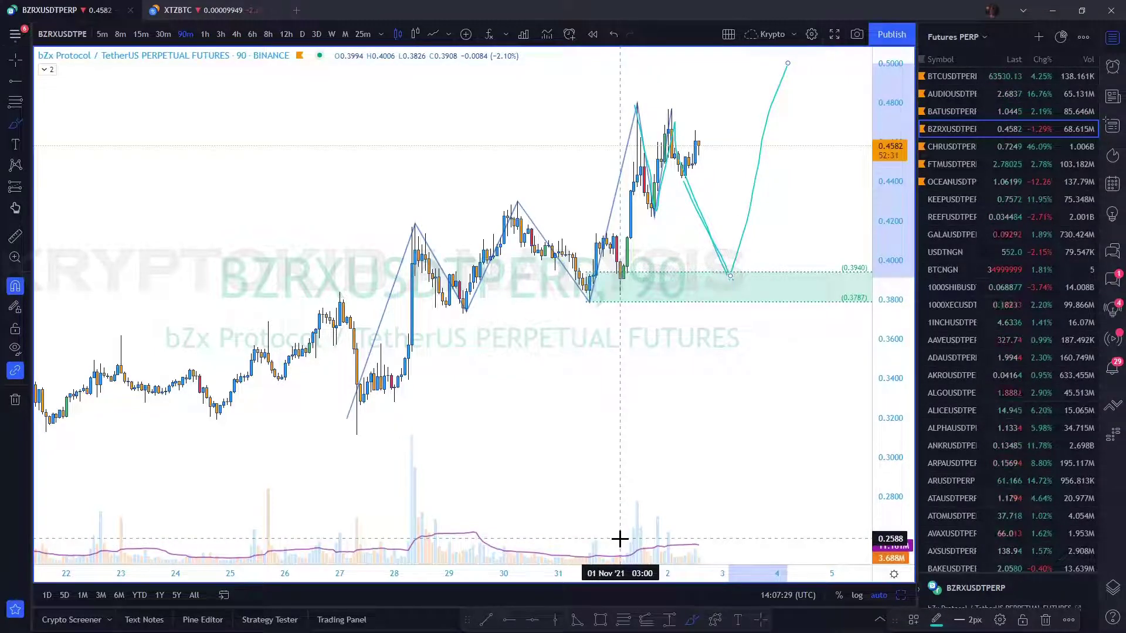
key(ctrl+z)
key(ctrl+z)
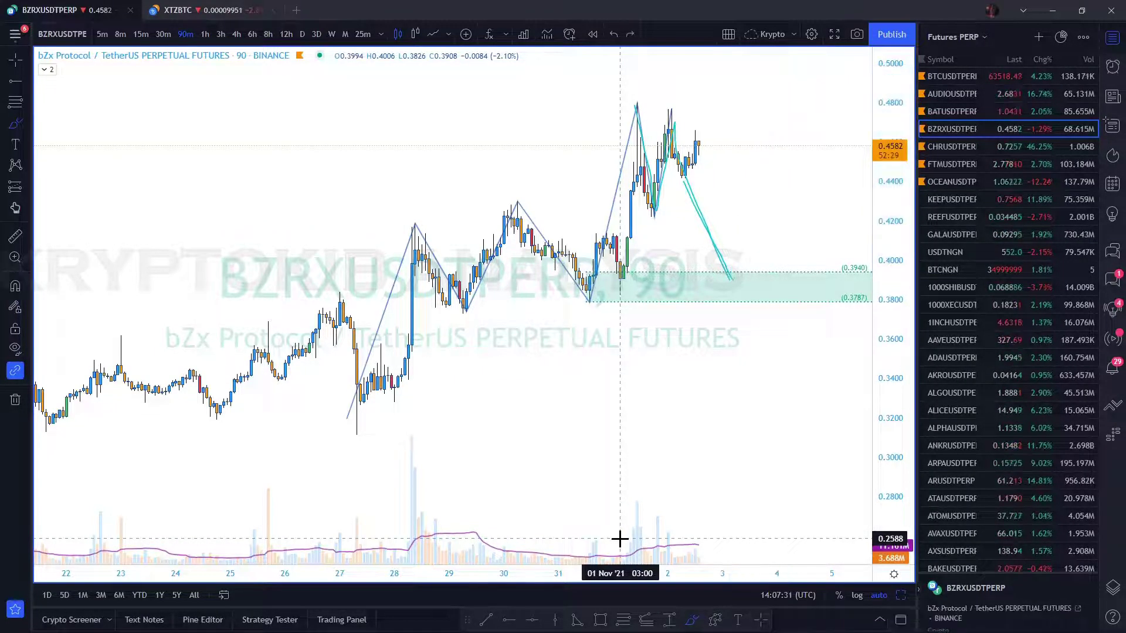
scroll(620, 538, right, 2)
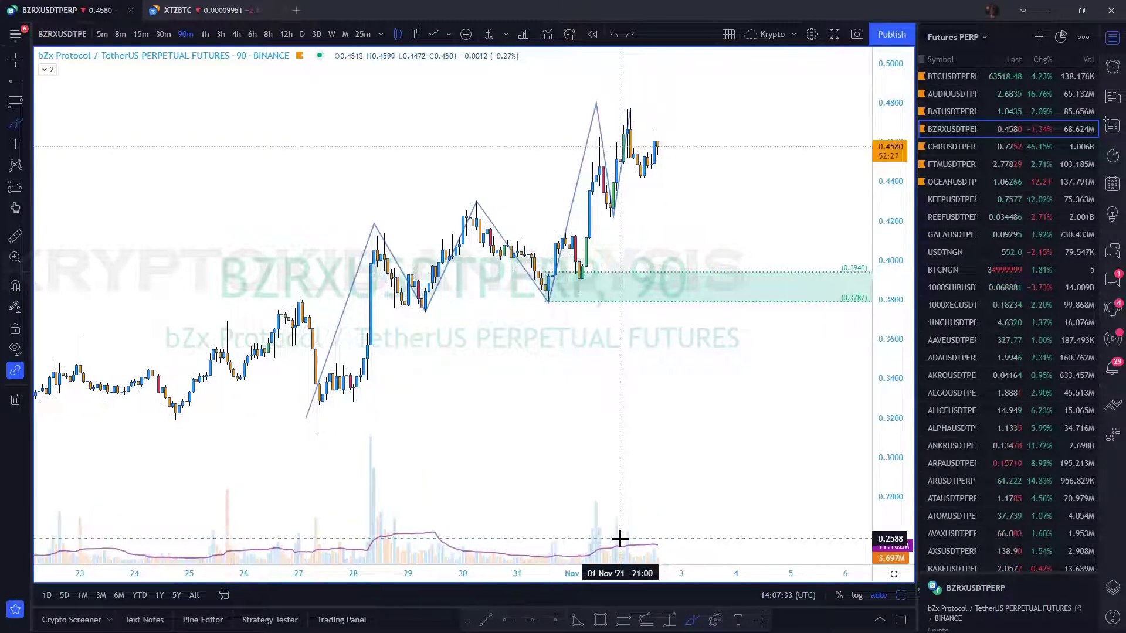
Step: Undo the grey zigzag and a trial freehand circle around the recent candles
key(ctrl+z)
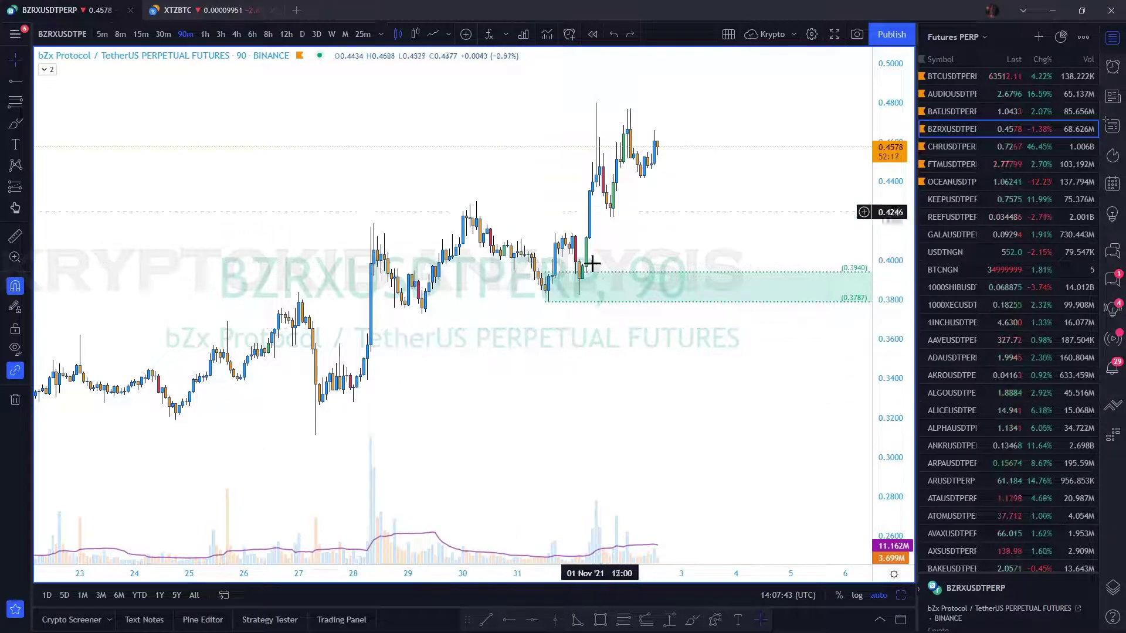
click(692, 622)
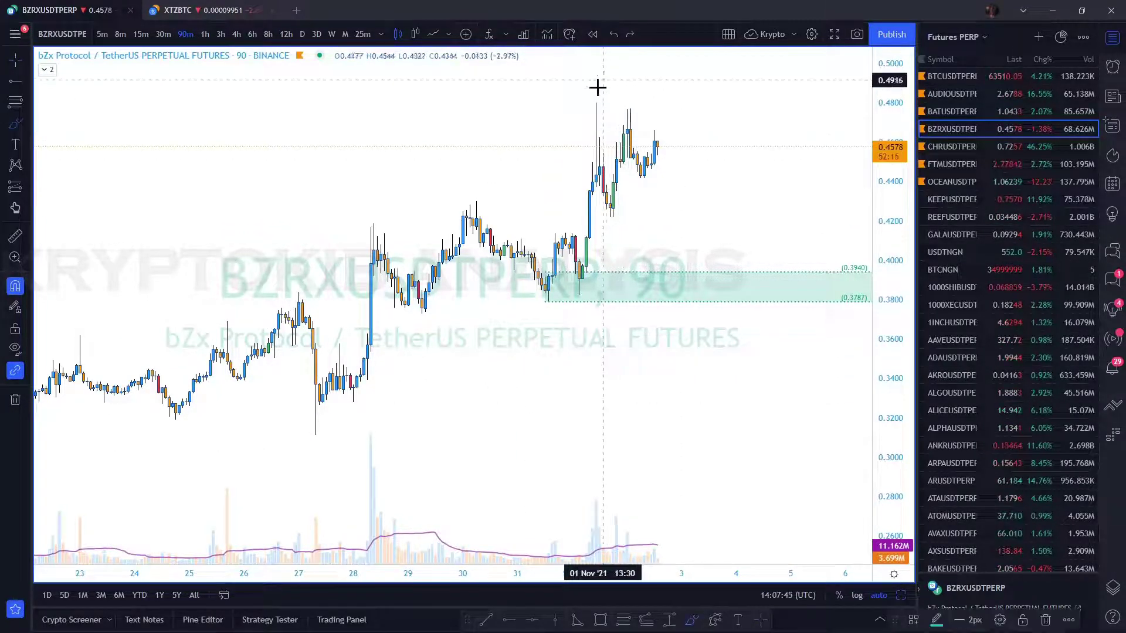
mouse_move(602, 81)
mouse_down()
mouse_move(648, 247)
mouse_move(682, 122)
mouse_up()
drag(618, 103, 586, 96)
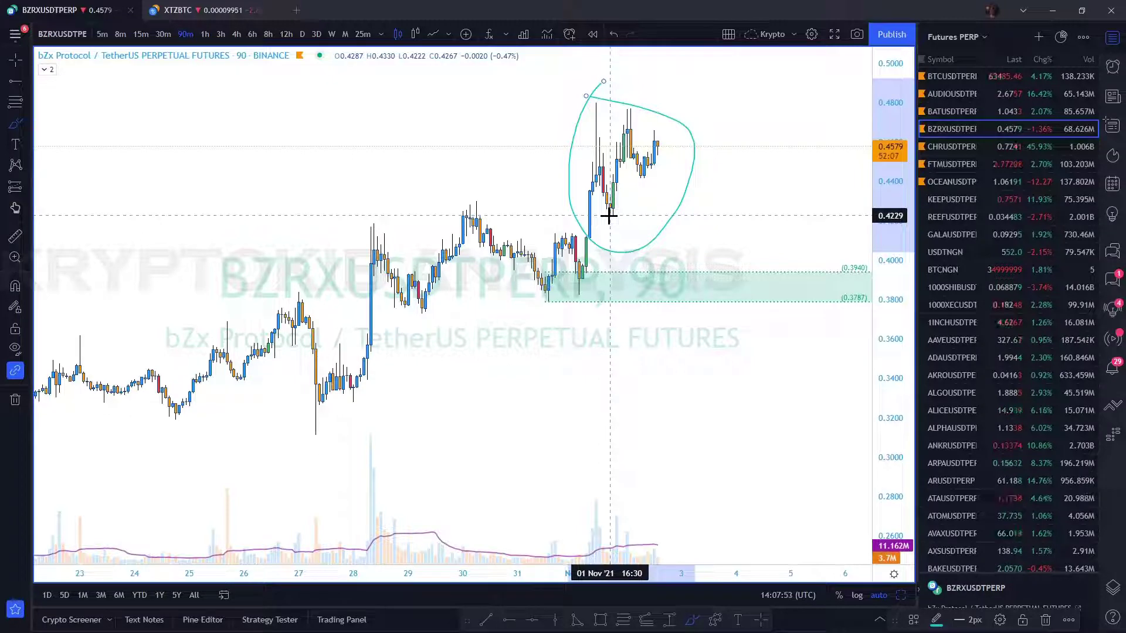
key(ctrl+z)
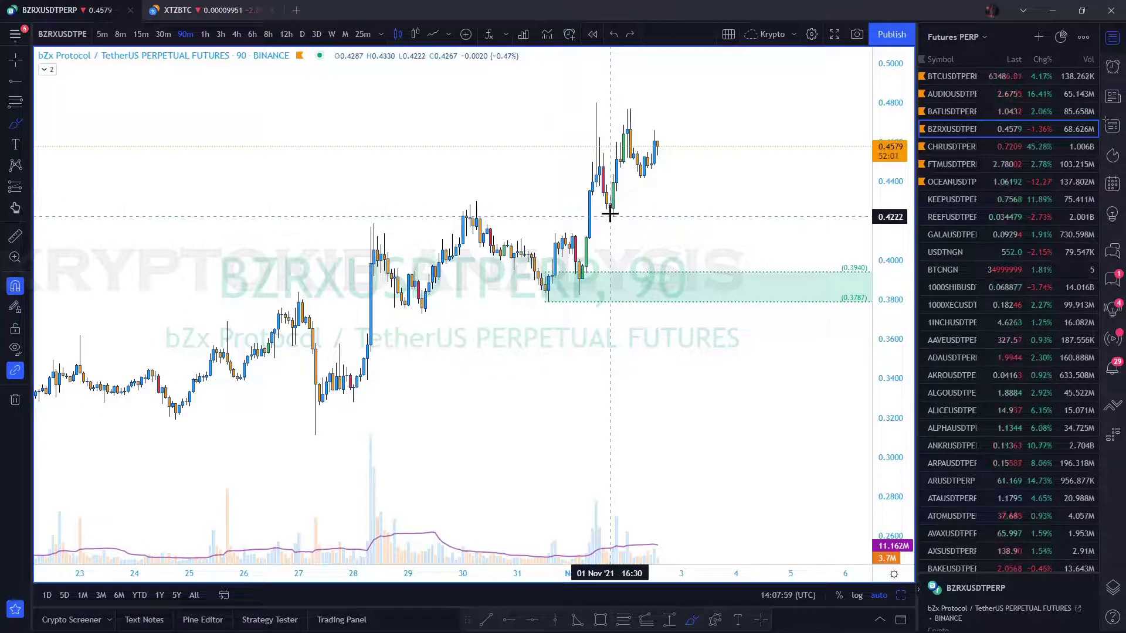
drag(611, 215, 699, 110)
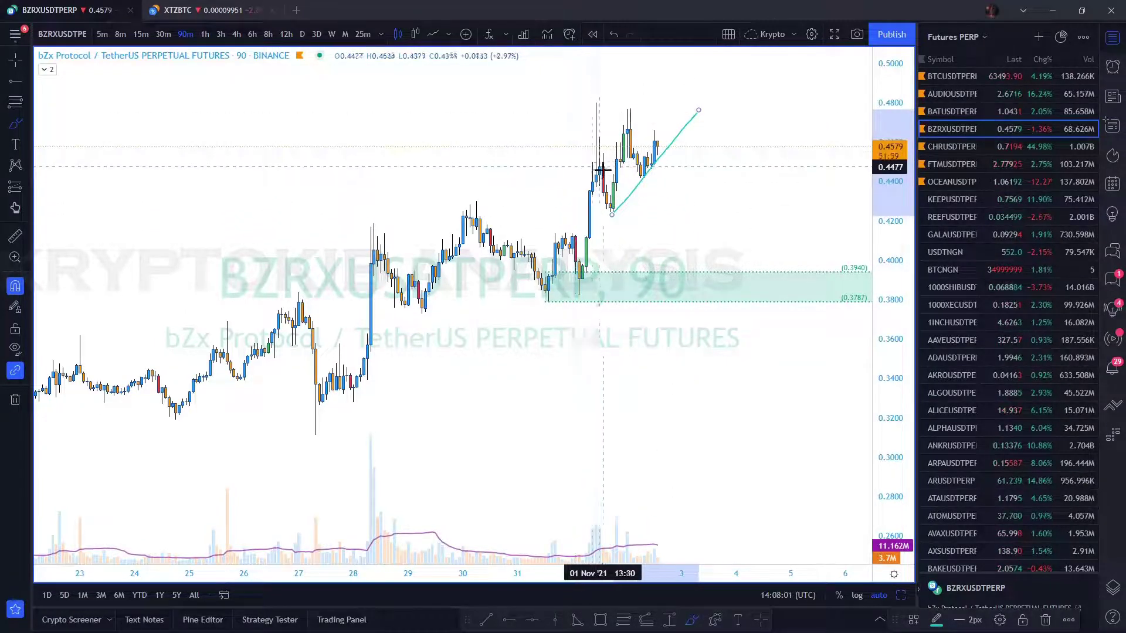
drag(602, 164, 653, 97)
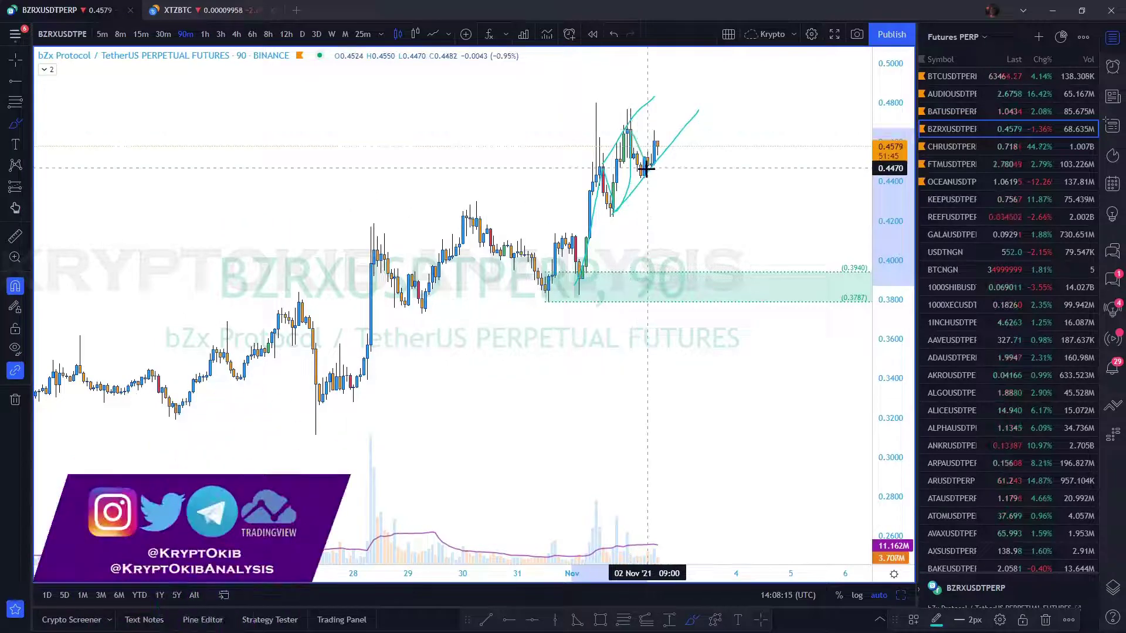
mouse_move(654, 163)
mouse_down()
mouse_move(659, 96)
mouse_move(688, 61)
mouse_up()
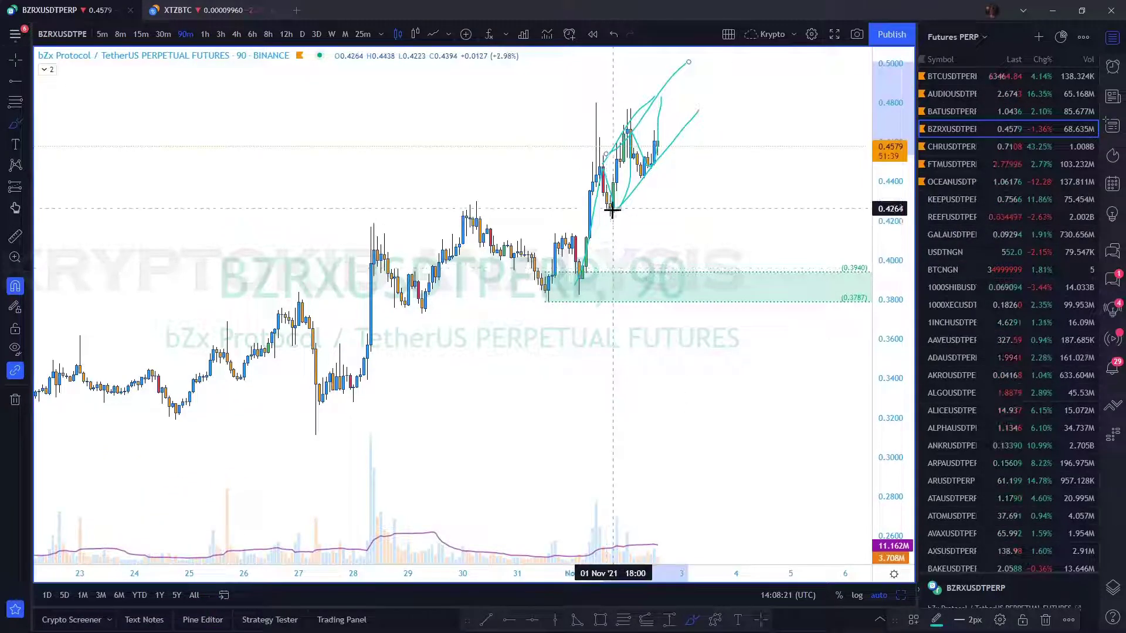
mouse_move(610, 211)
mouse_down()
mouse_move(713, 110)
mouse_move(681, 183)
mouse_move(692, 228)
mouse_up()
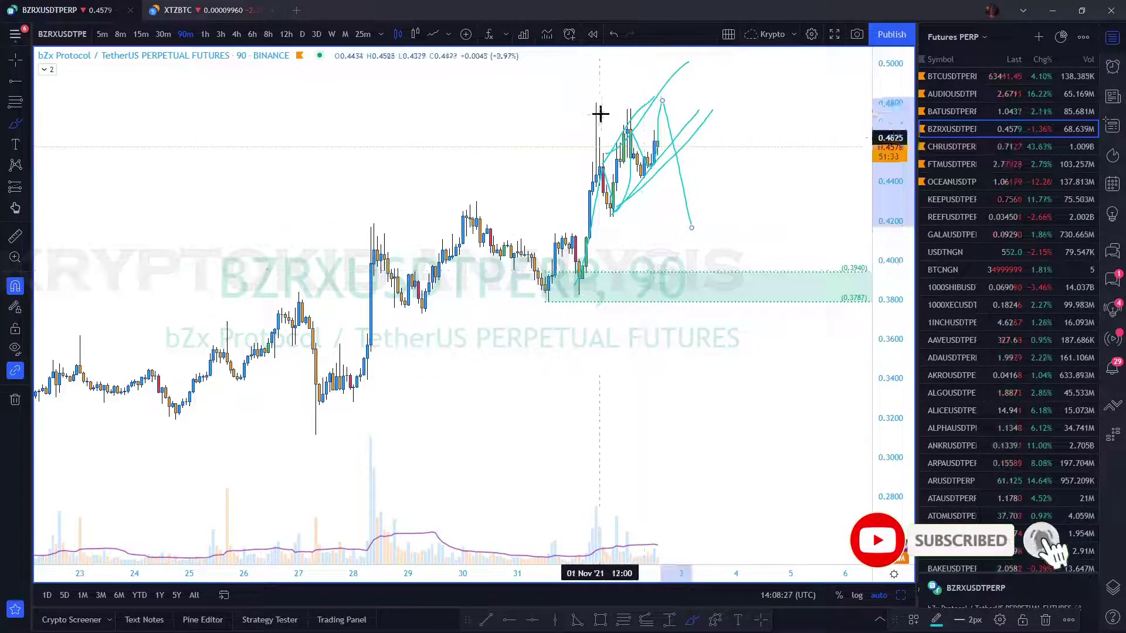
drag(597, 103, 828, 99)
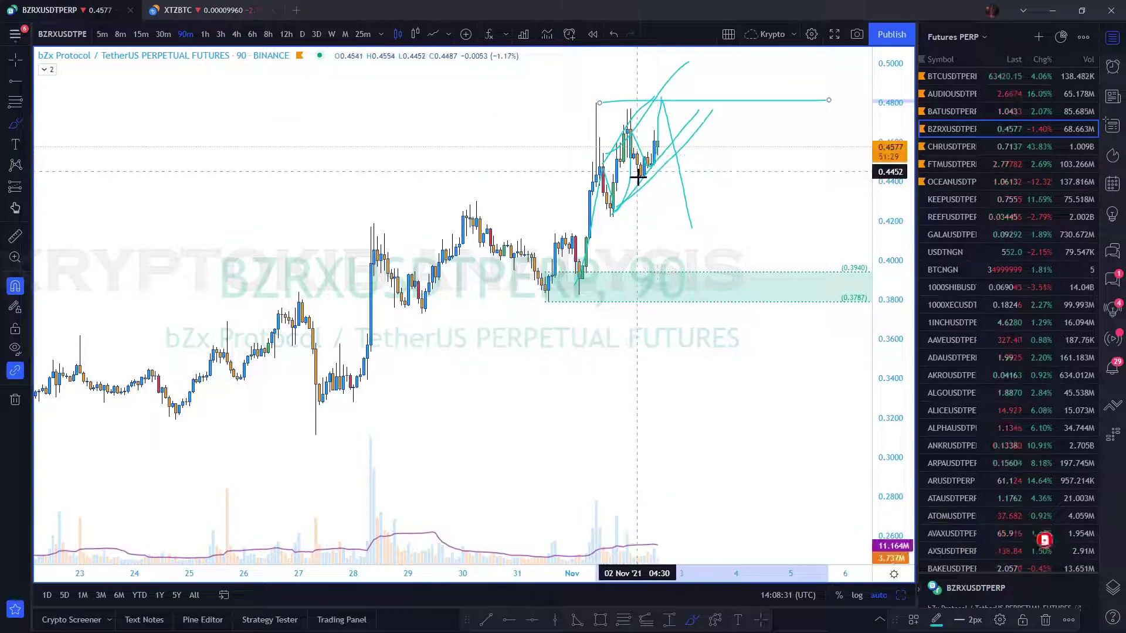
key(ctrl+z)
key(ctrl+z)
key(ctrl+z)
key(ctrl+z)
key(ctrl+z)
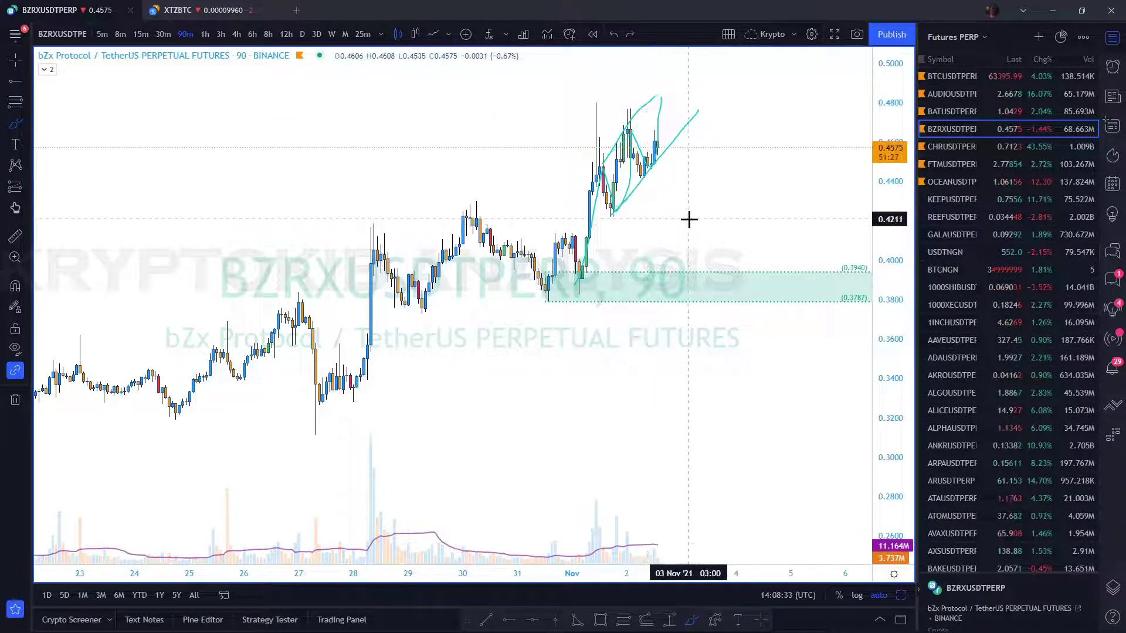
key(ctrl+z)
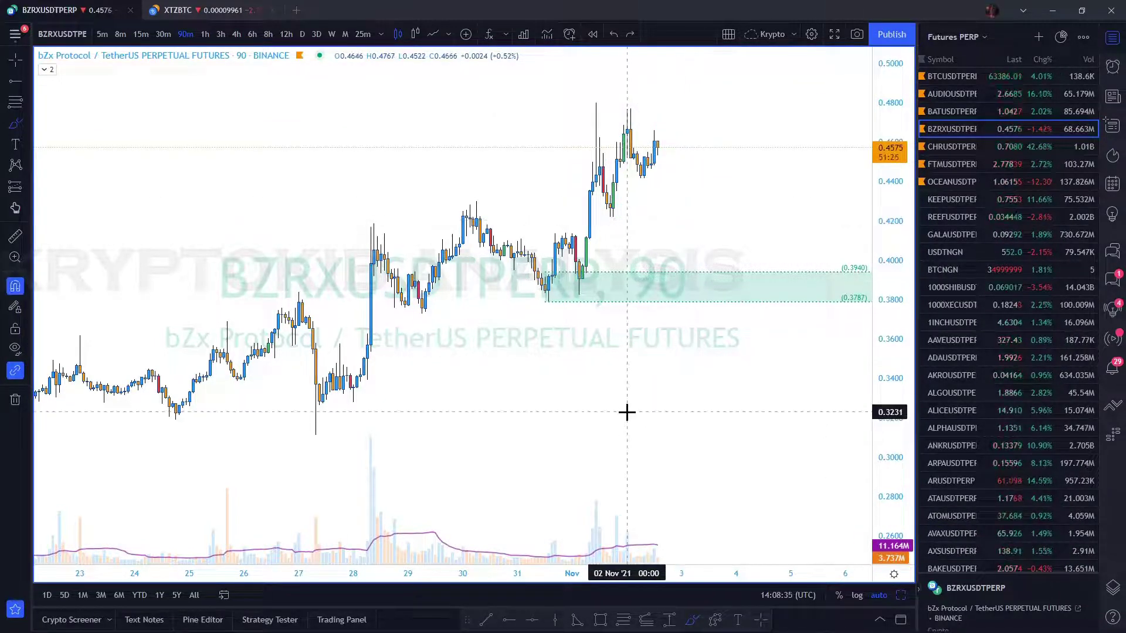